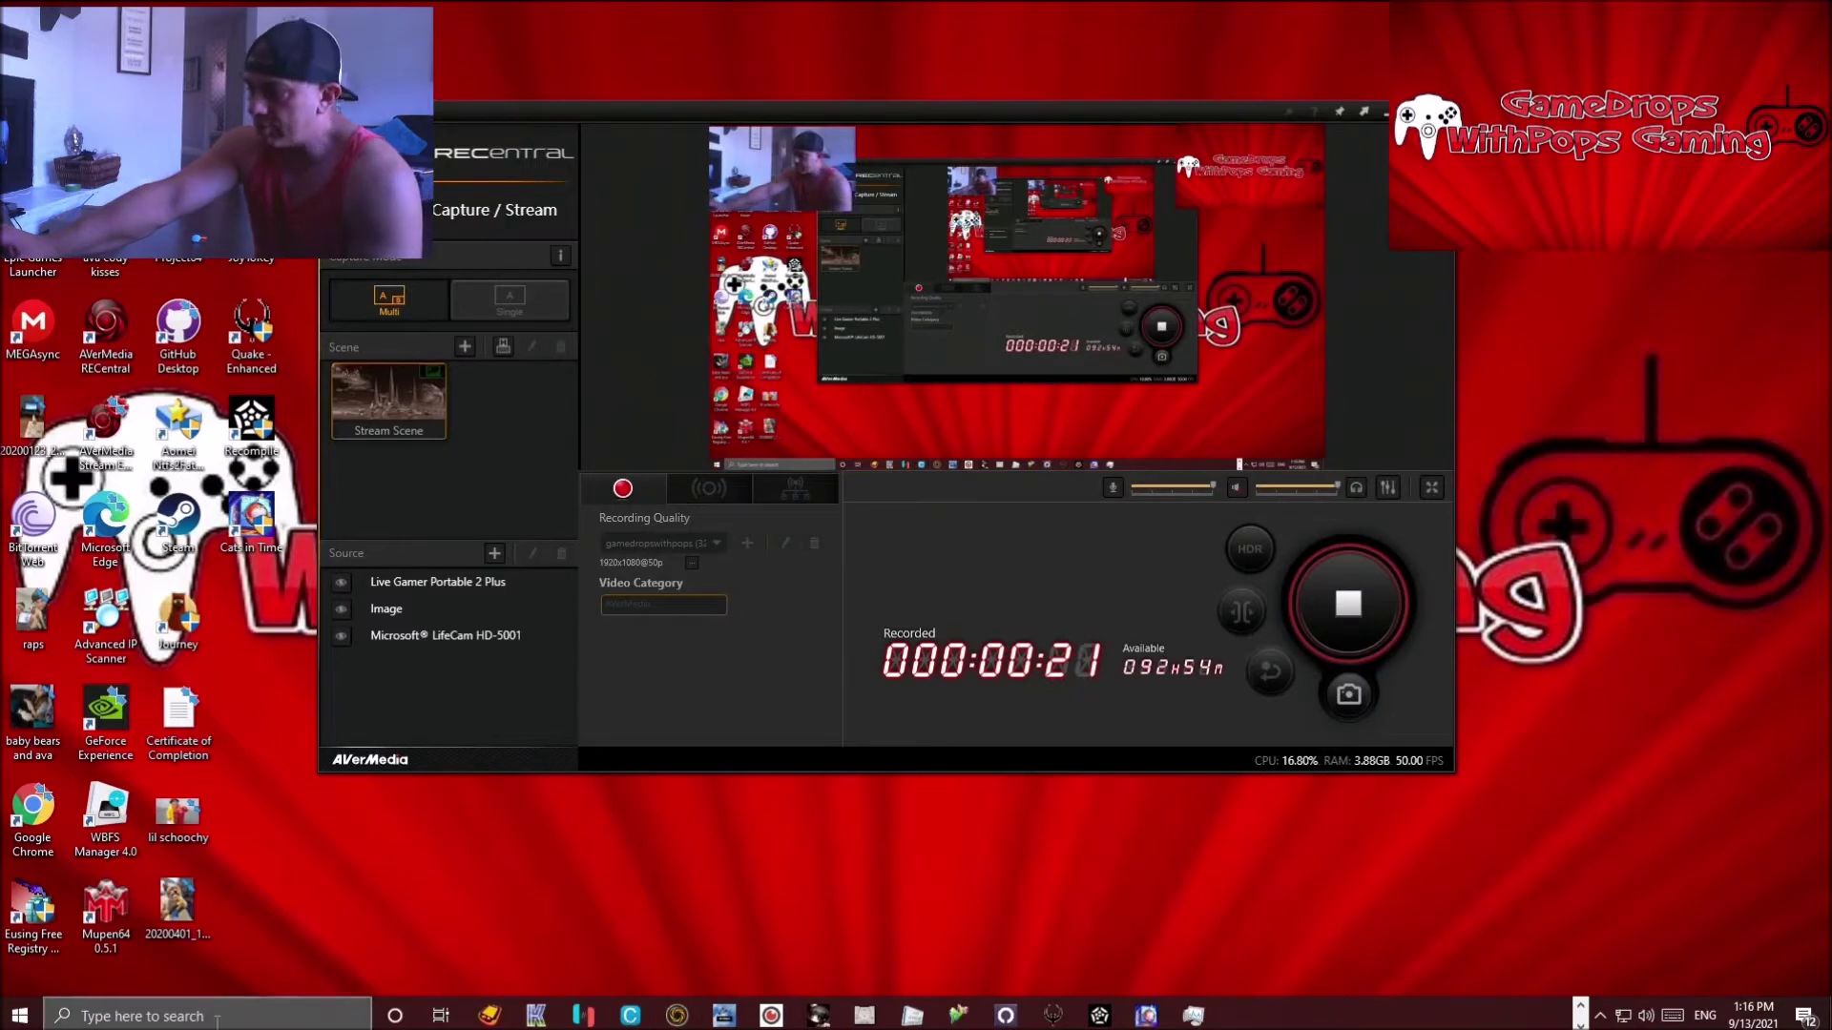
Step: Open the FAT32 (E:) drive in File Explorer and minimise the RECentral window to reveal the theme archives on the desktop
{"action": "left_click", "coordinate": [1581, 1005]}
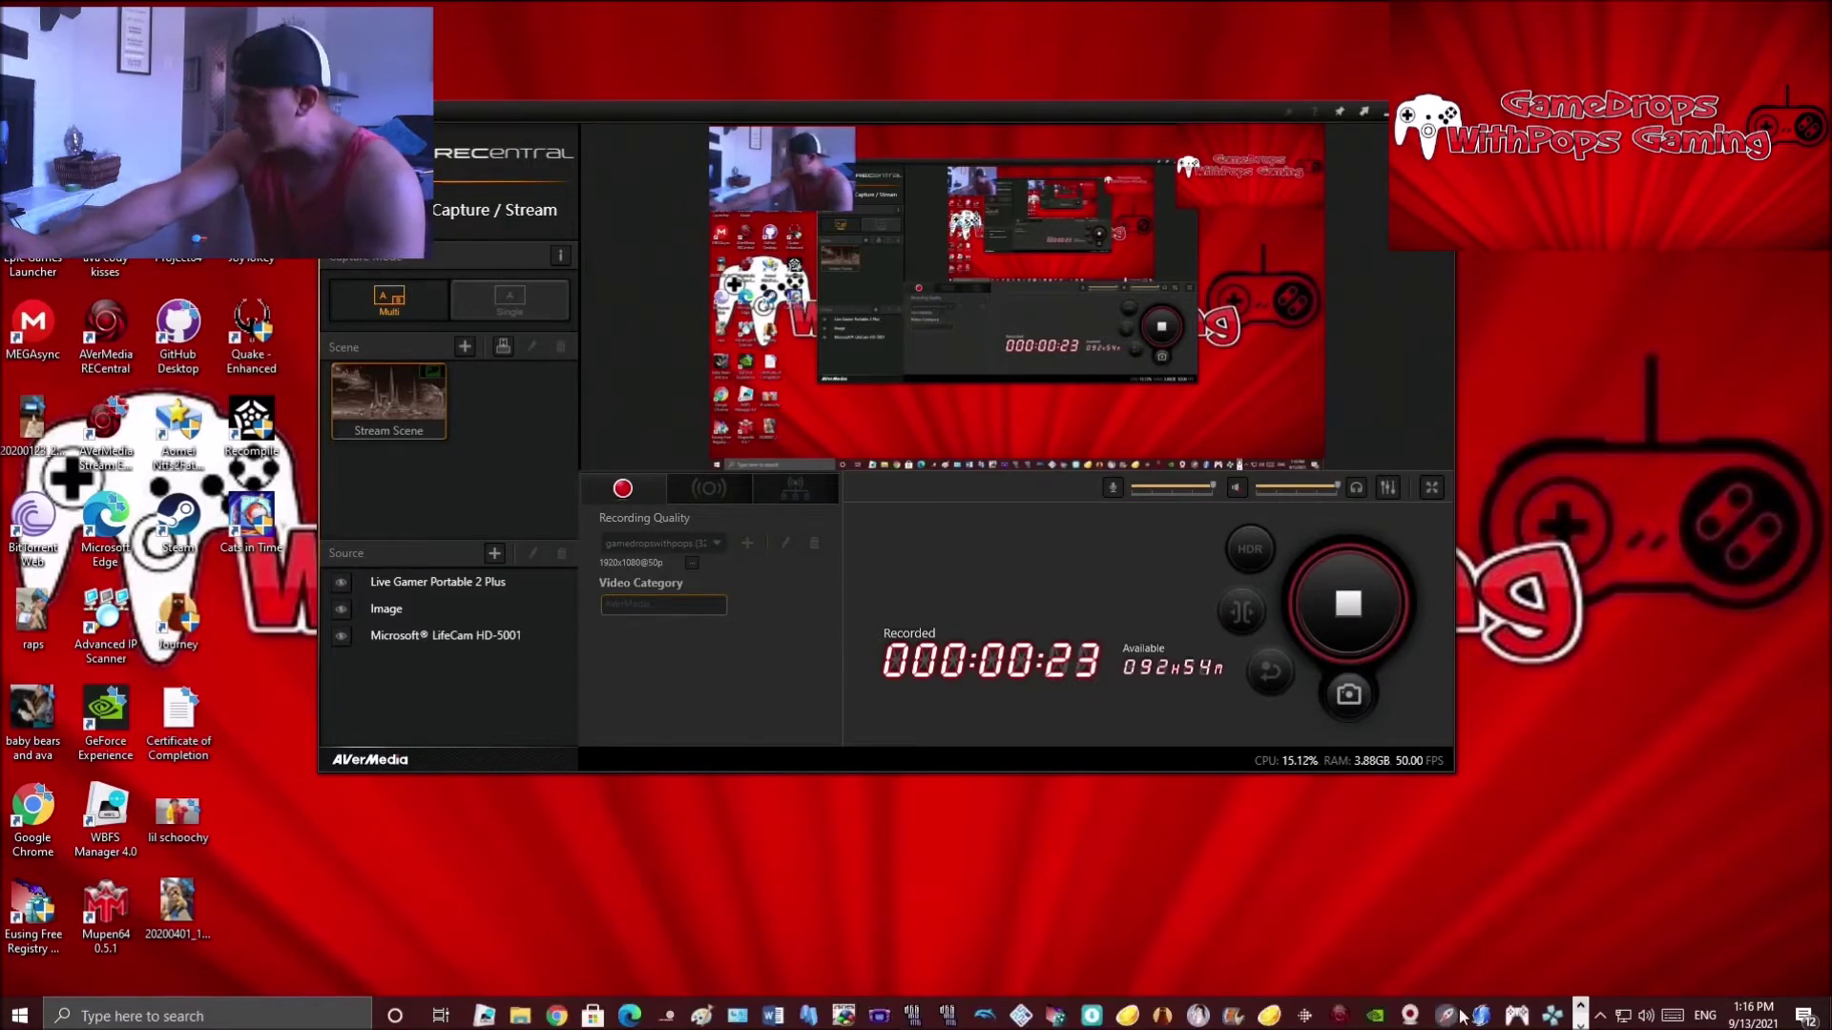
{"action": "left_click", "coordinate": [520, 1015]}
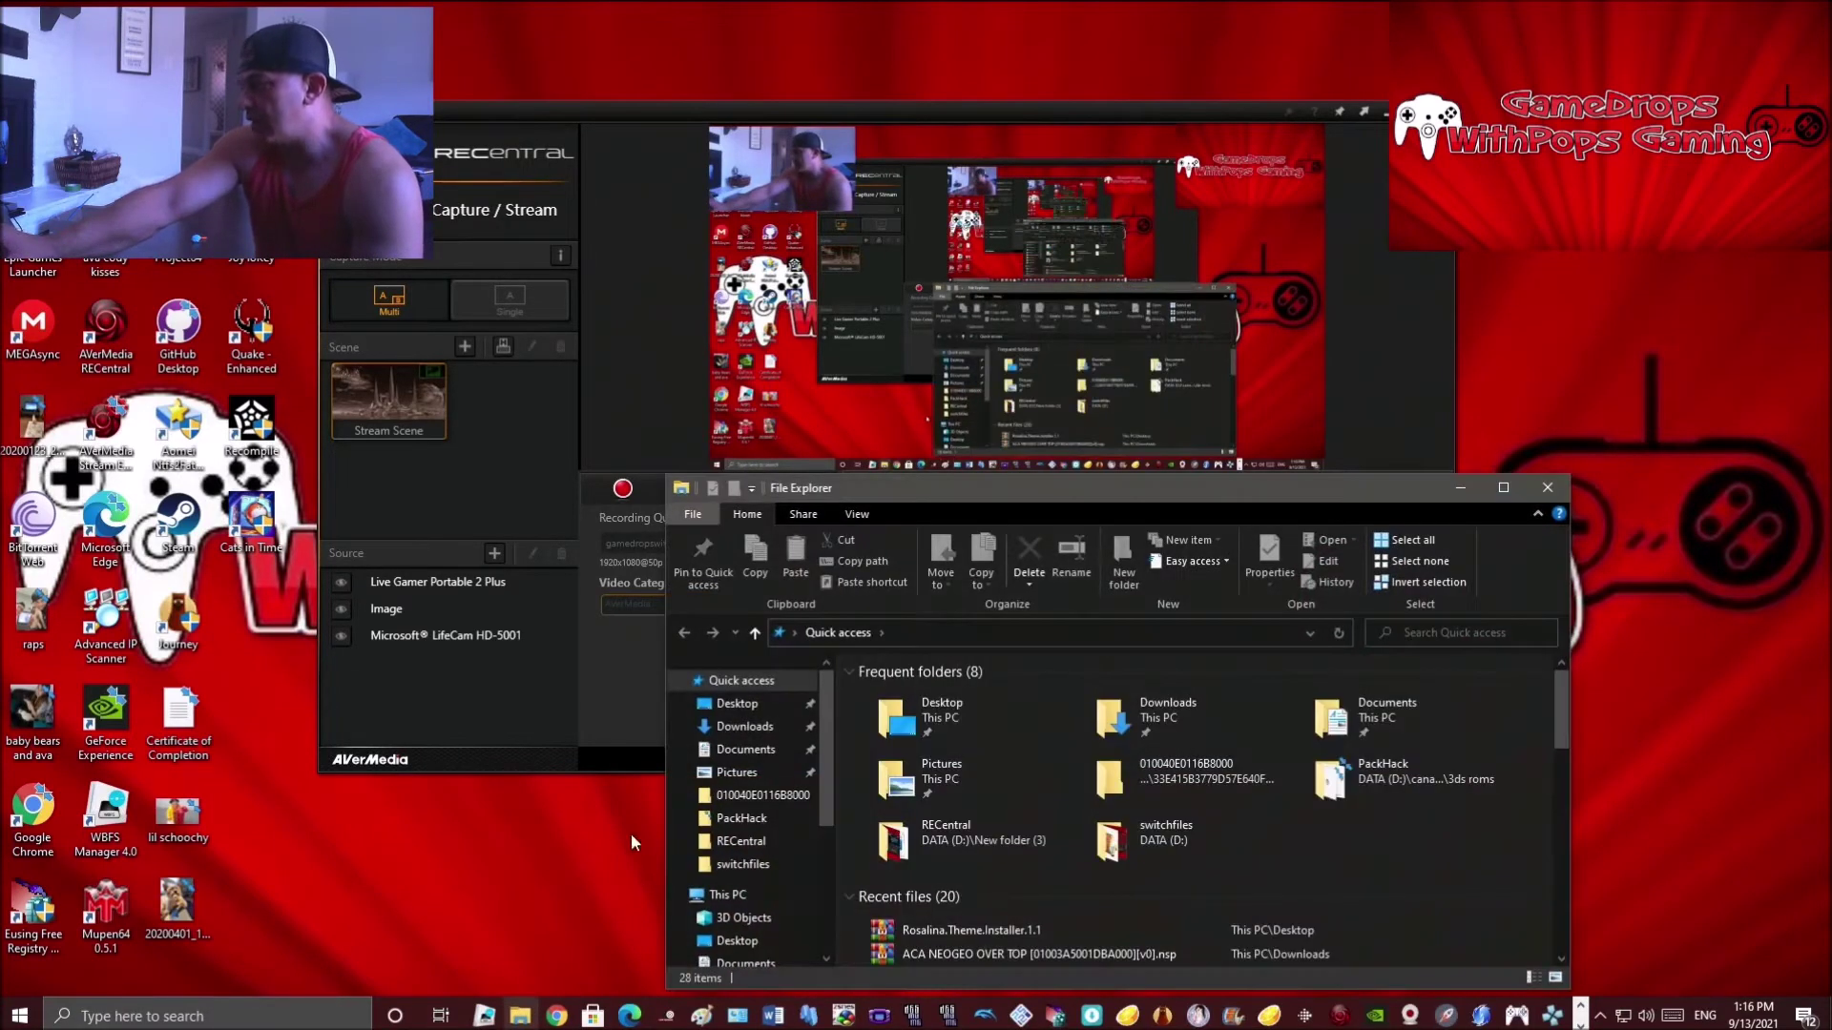
{"action": "scroll", "coordinate": [809, 918], "scroll_direction": "down", "scroll_amount": 5}
{"action": "left_click", "coordinate": [753, 905]}
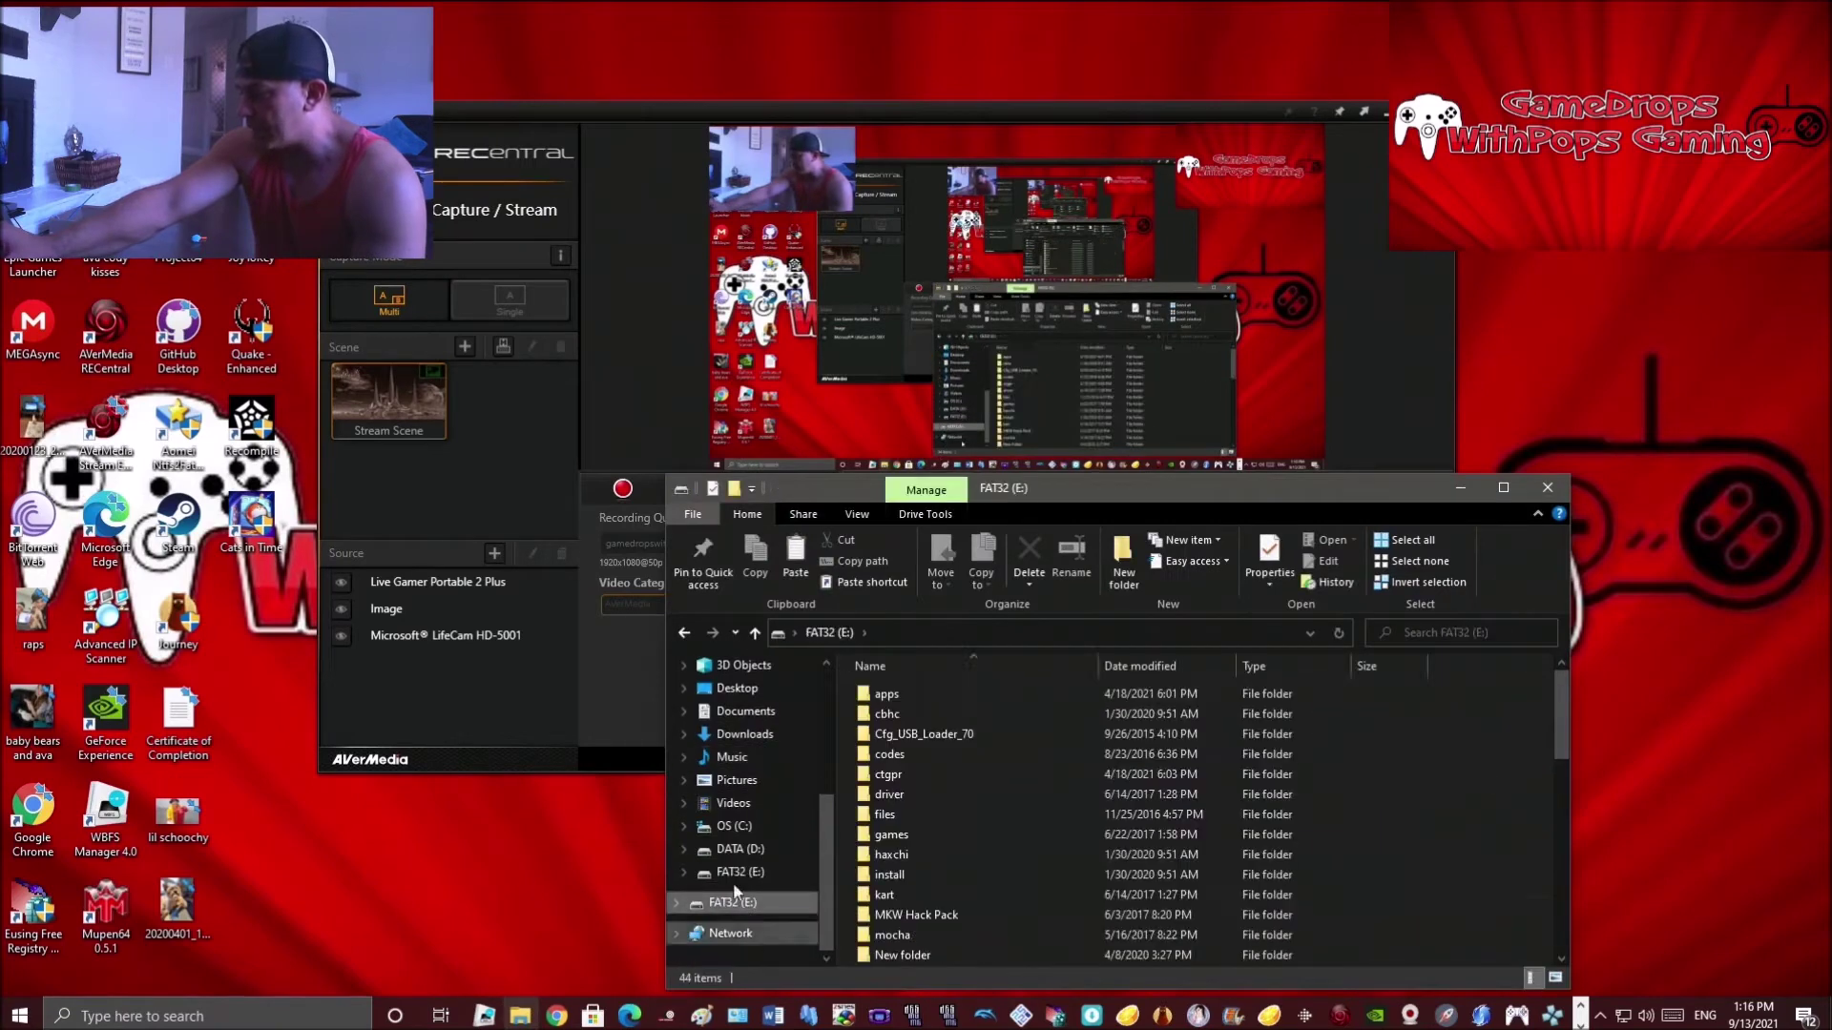
{"action": "left_click", "coordinate": [1365, 112]}
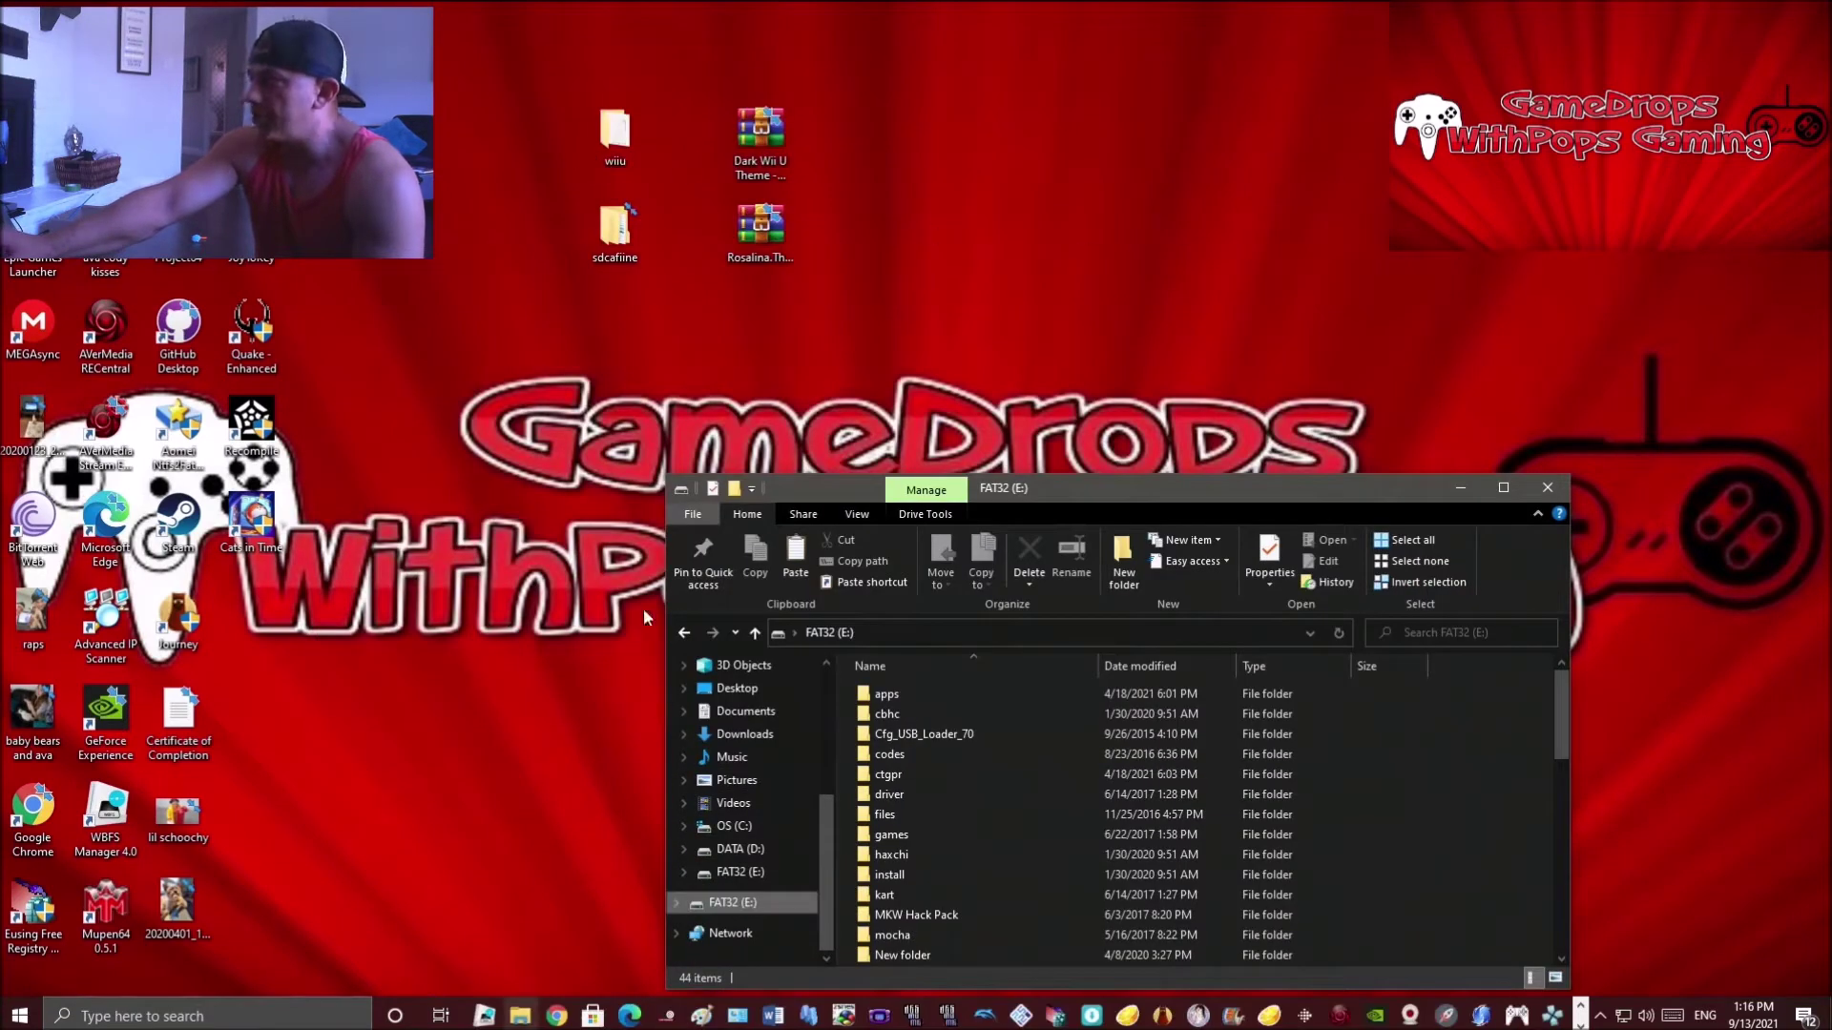
{"action": "left_click", "coordinate": [761, 229]}
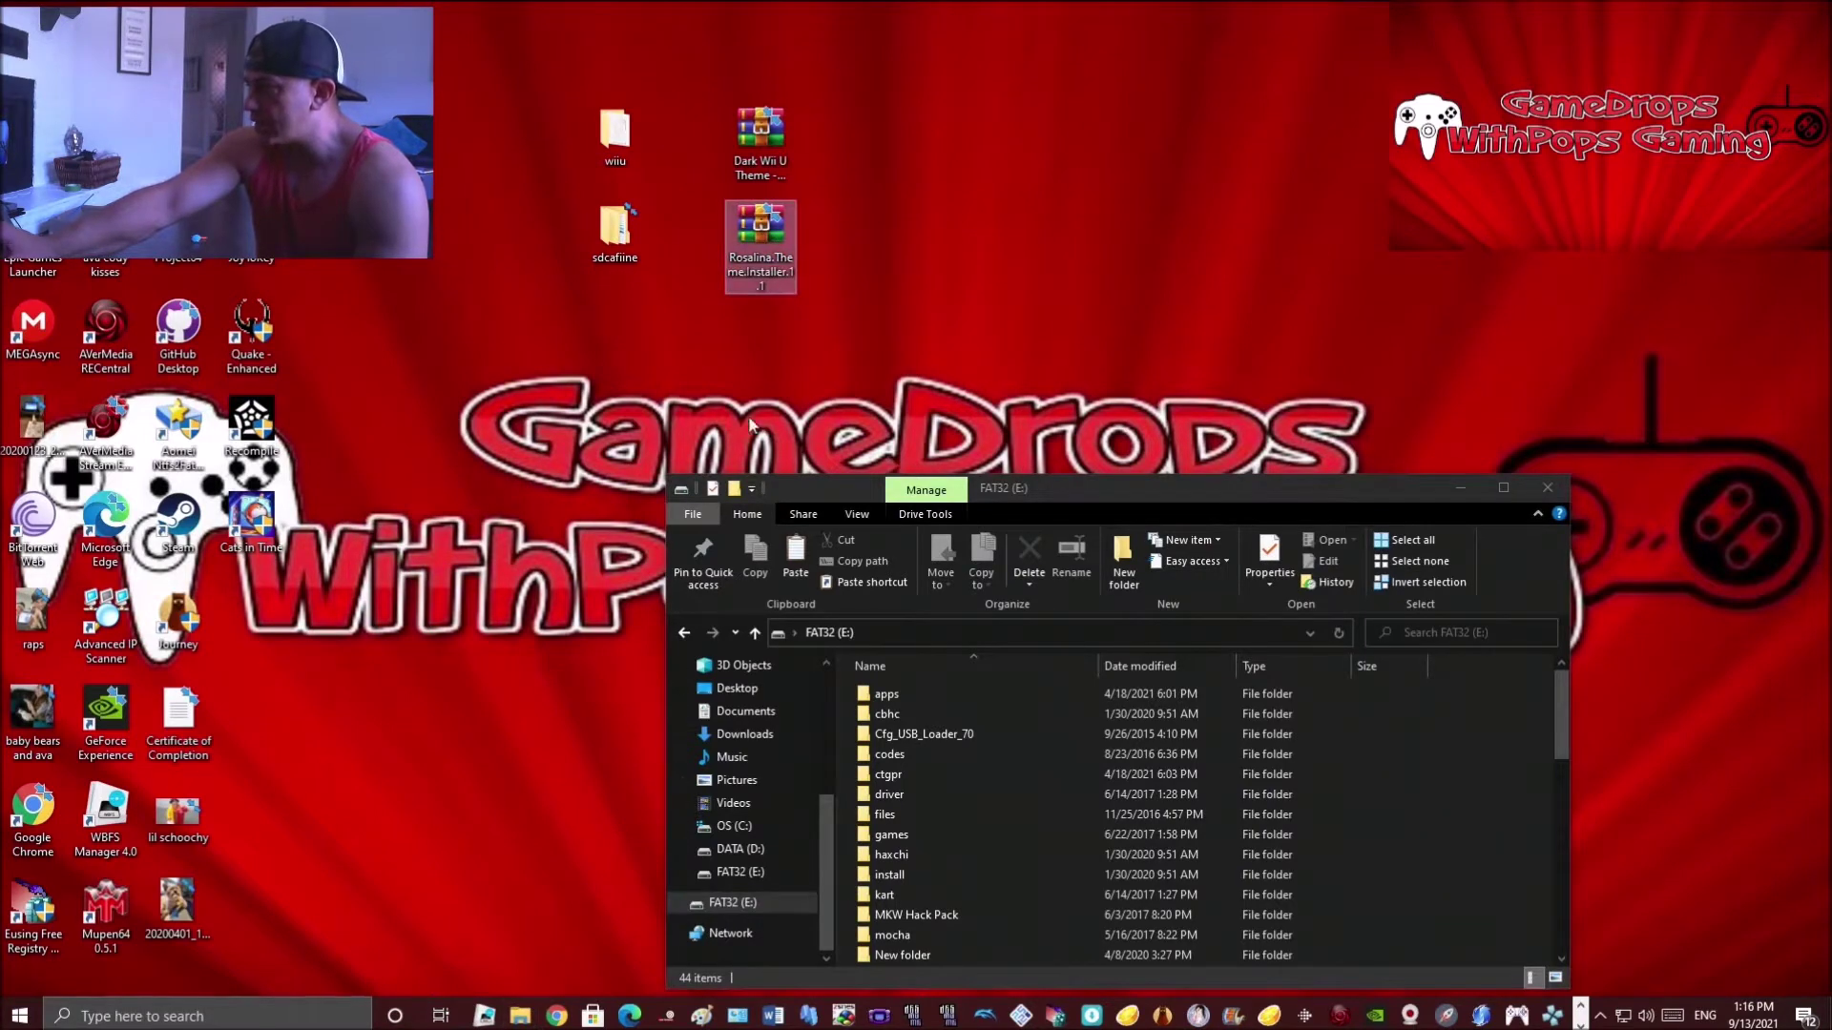
{"action": "left_click", "coordinate": [760, 134]}
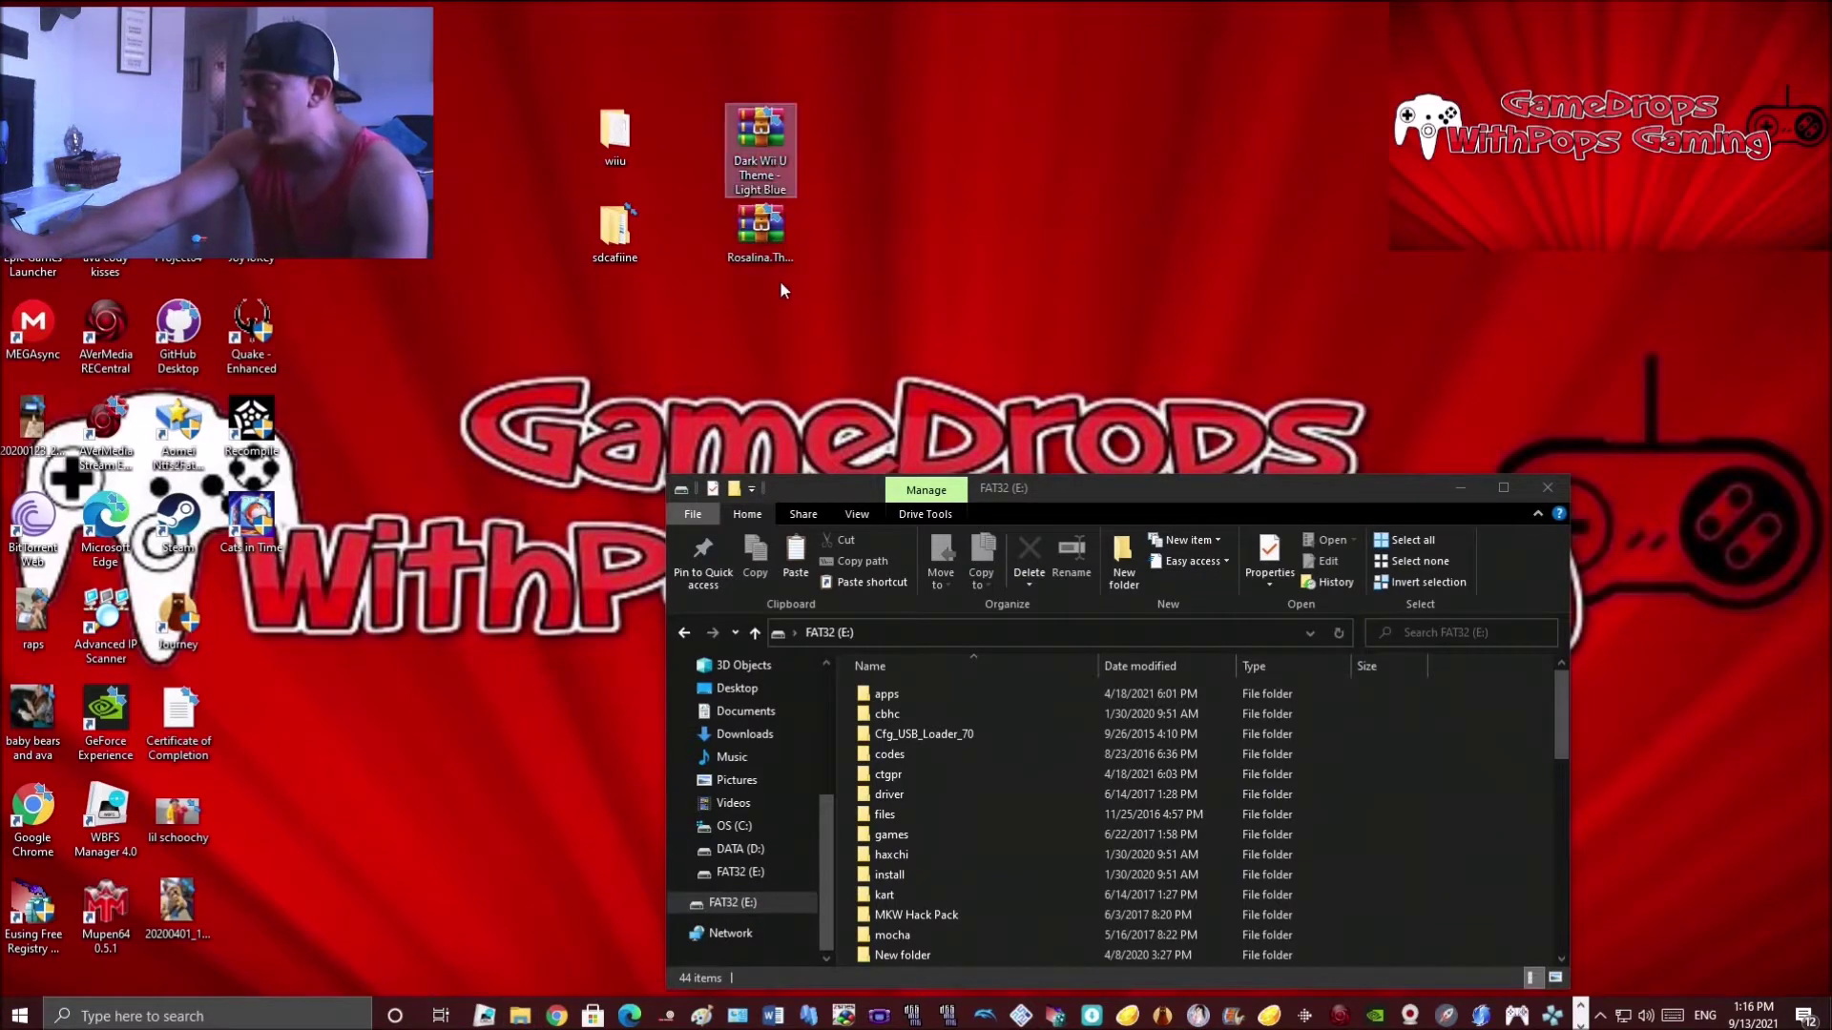
Step: Switch to Google Chrome and close the Dark Wii U Theme - Light Blue page
{"action": "mouse_move", "coordinate": [556, 1016]}
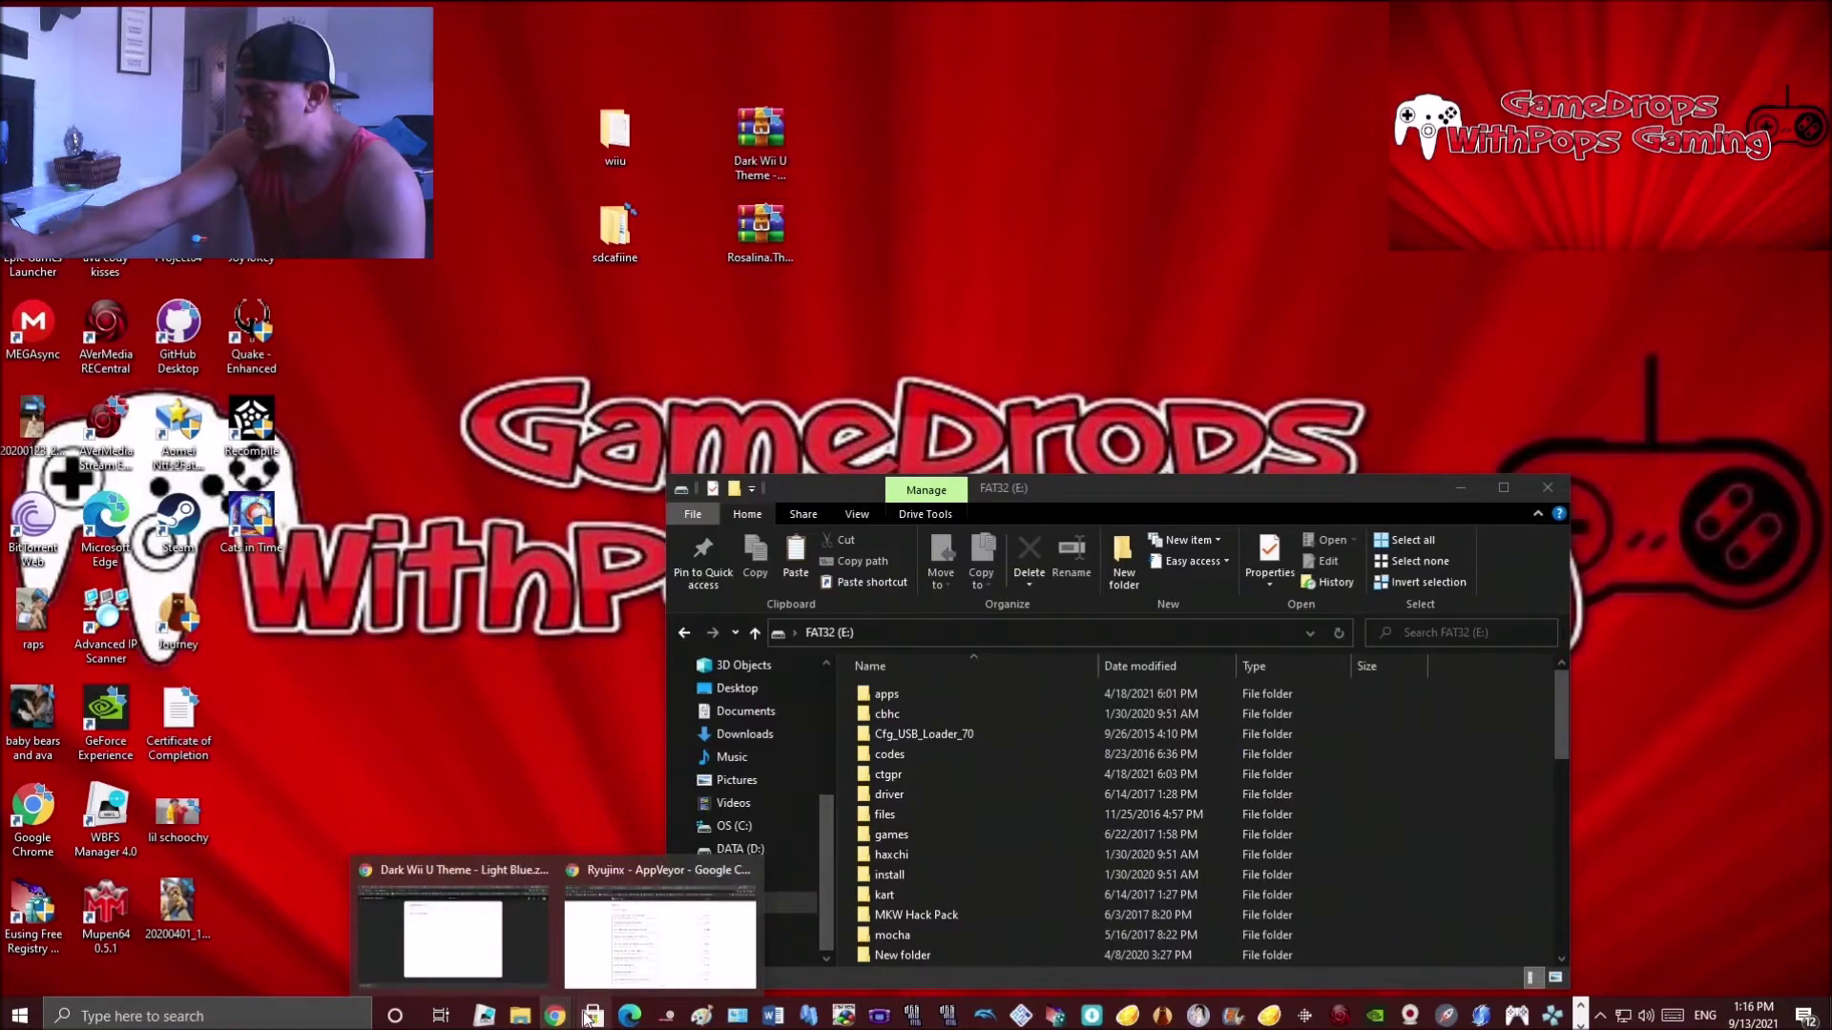
{"action": "left_click", "coordinate": [546, 950]}
{"action": "key", "text": "ctrl+w"}
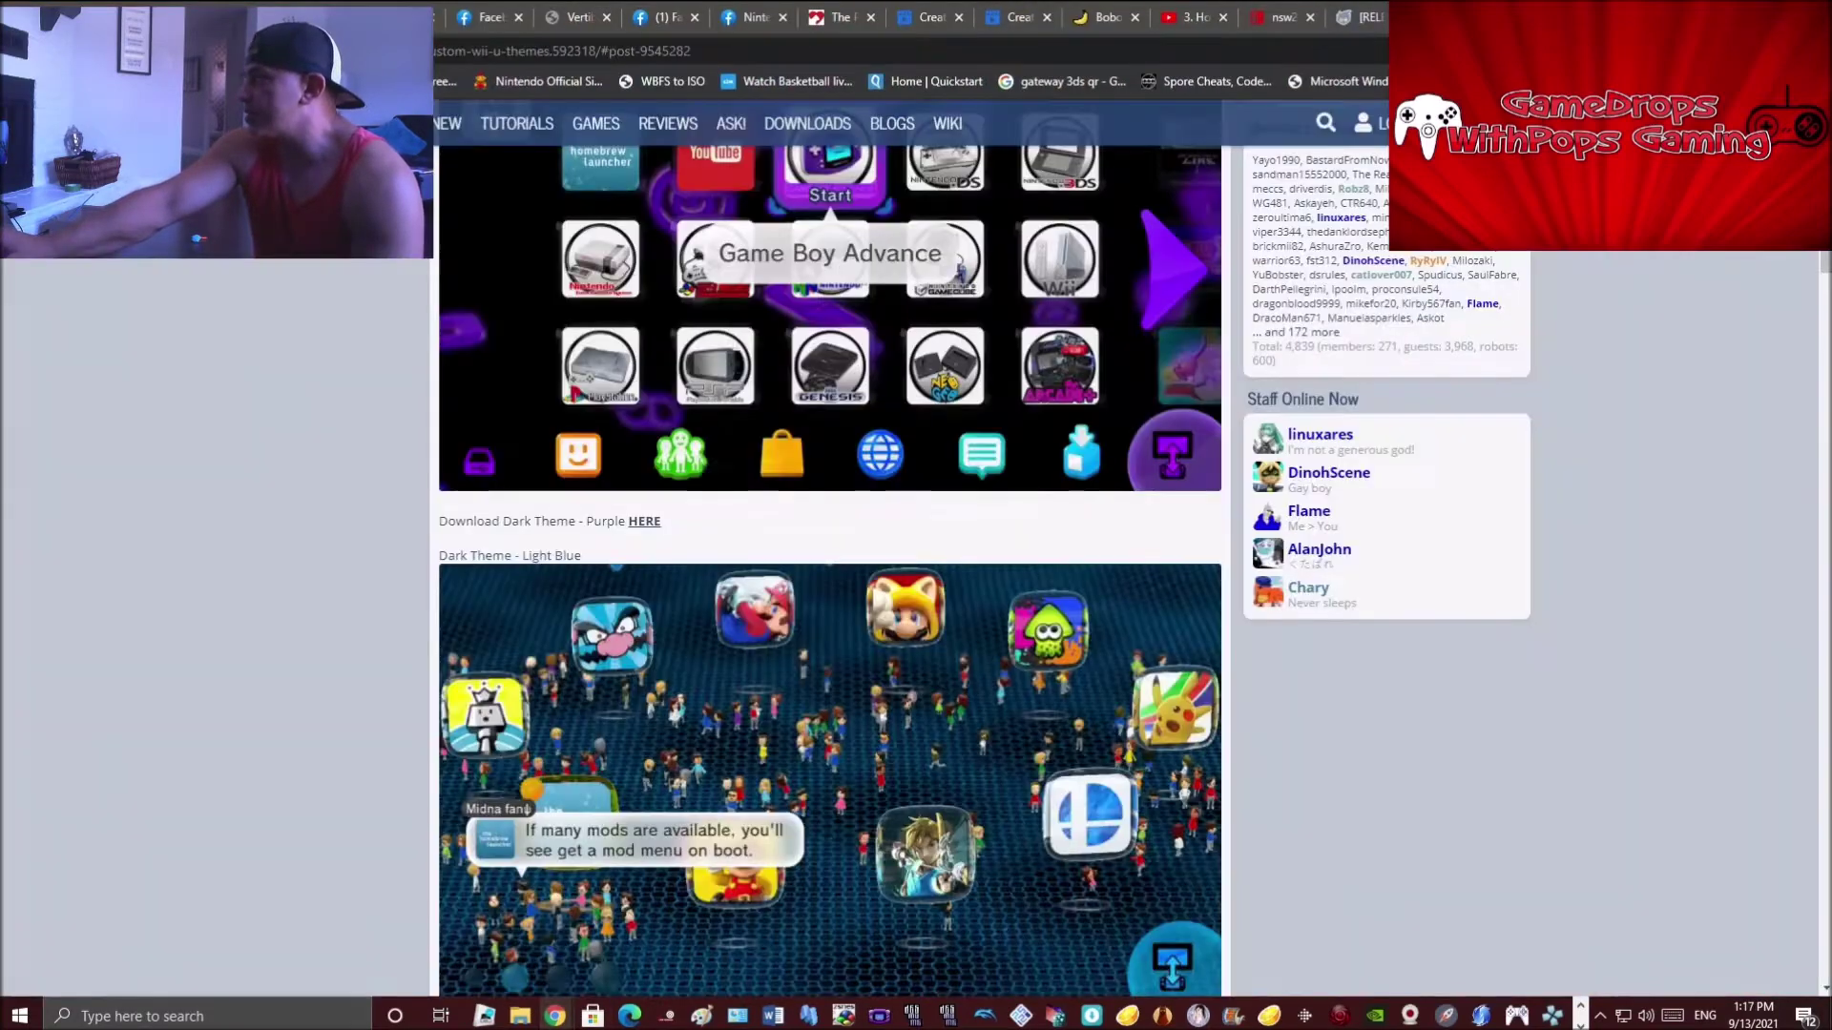
Step: Look through the custom Wii U themes and their download links in the forum post, down to Dark Theme - Red
{"action": "scroll", "coordinate": [925, 542], "scroll_direction": "up", "scroll_amount": 5}
{"action": "scroll", "coordinate": [925, 542], "scroll_direction": "up", "scroll_amount": 15}
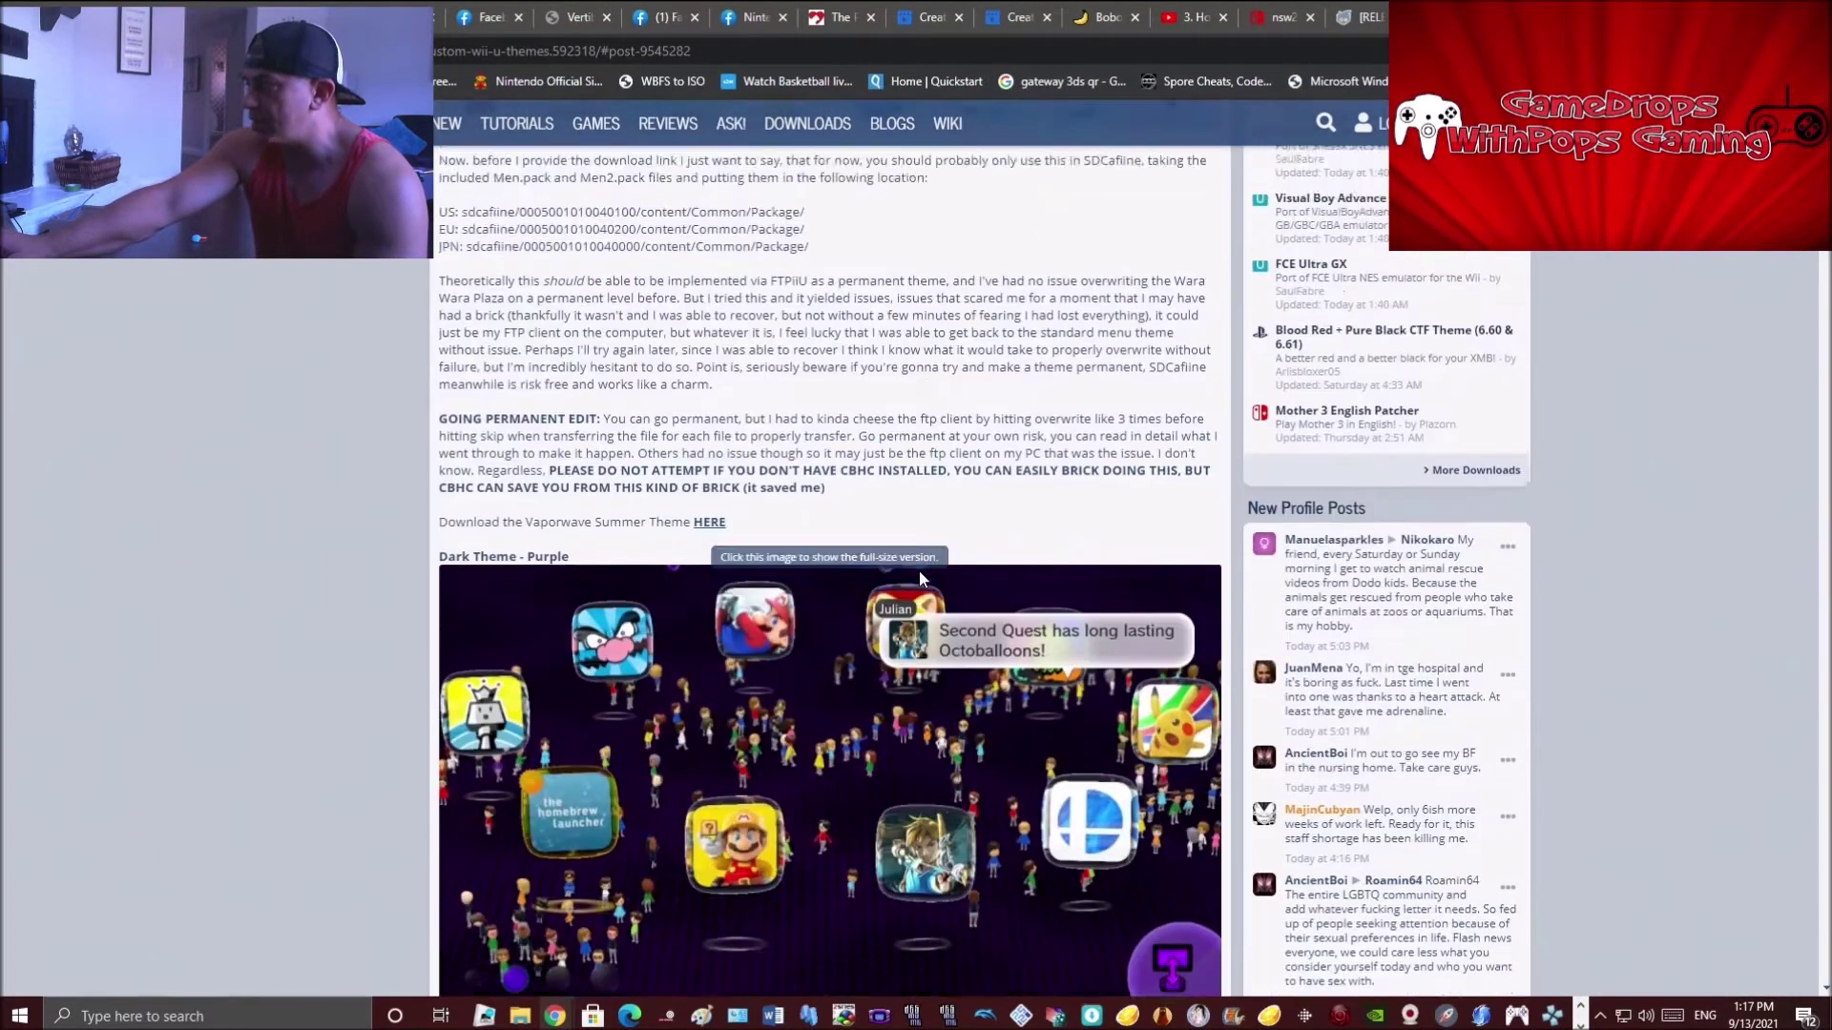
{"action": "scroll", "coordinate": [763, 603], "scroll_direction": "up", "scroll_amount": 5}
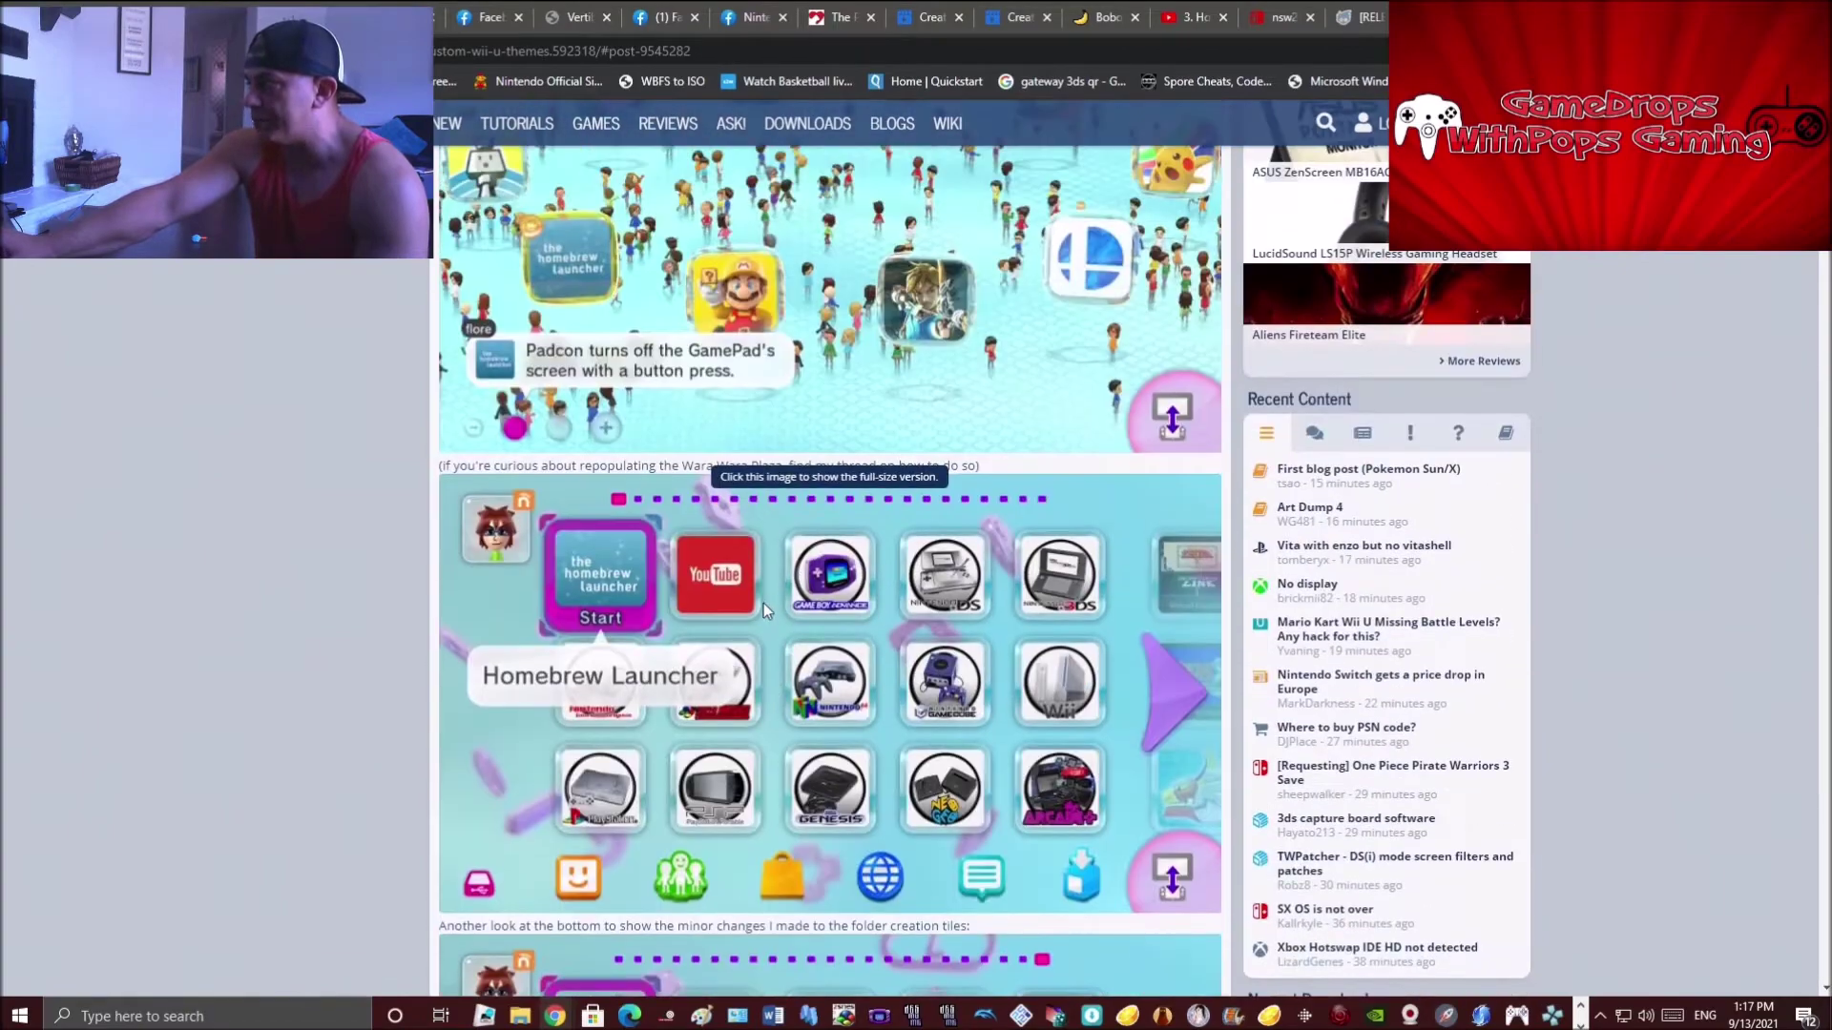
{"action": "scroll", "coordinate": [804, 575], "scroll_direction": "down", "scroll_amount": 7}
{"action": "scroll", "coordinate": [805, 580], "scroll_direction": "down", "scroll_amount": 20}
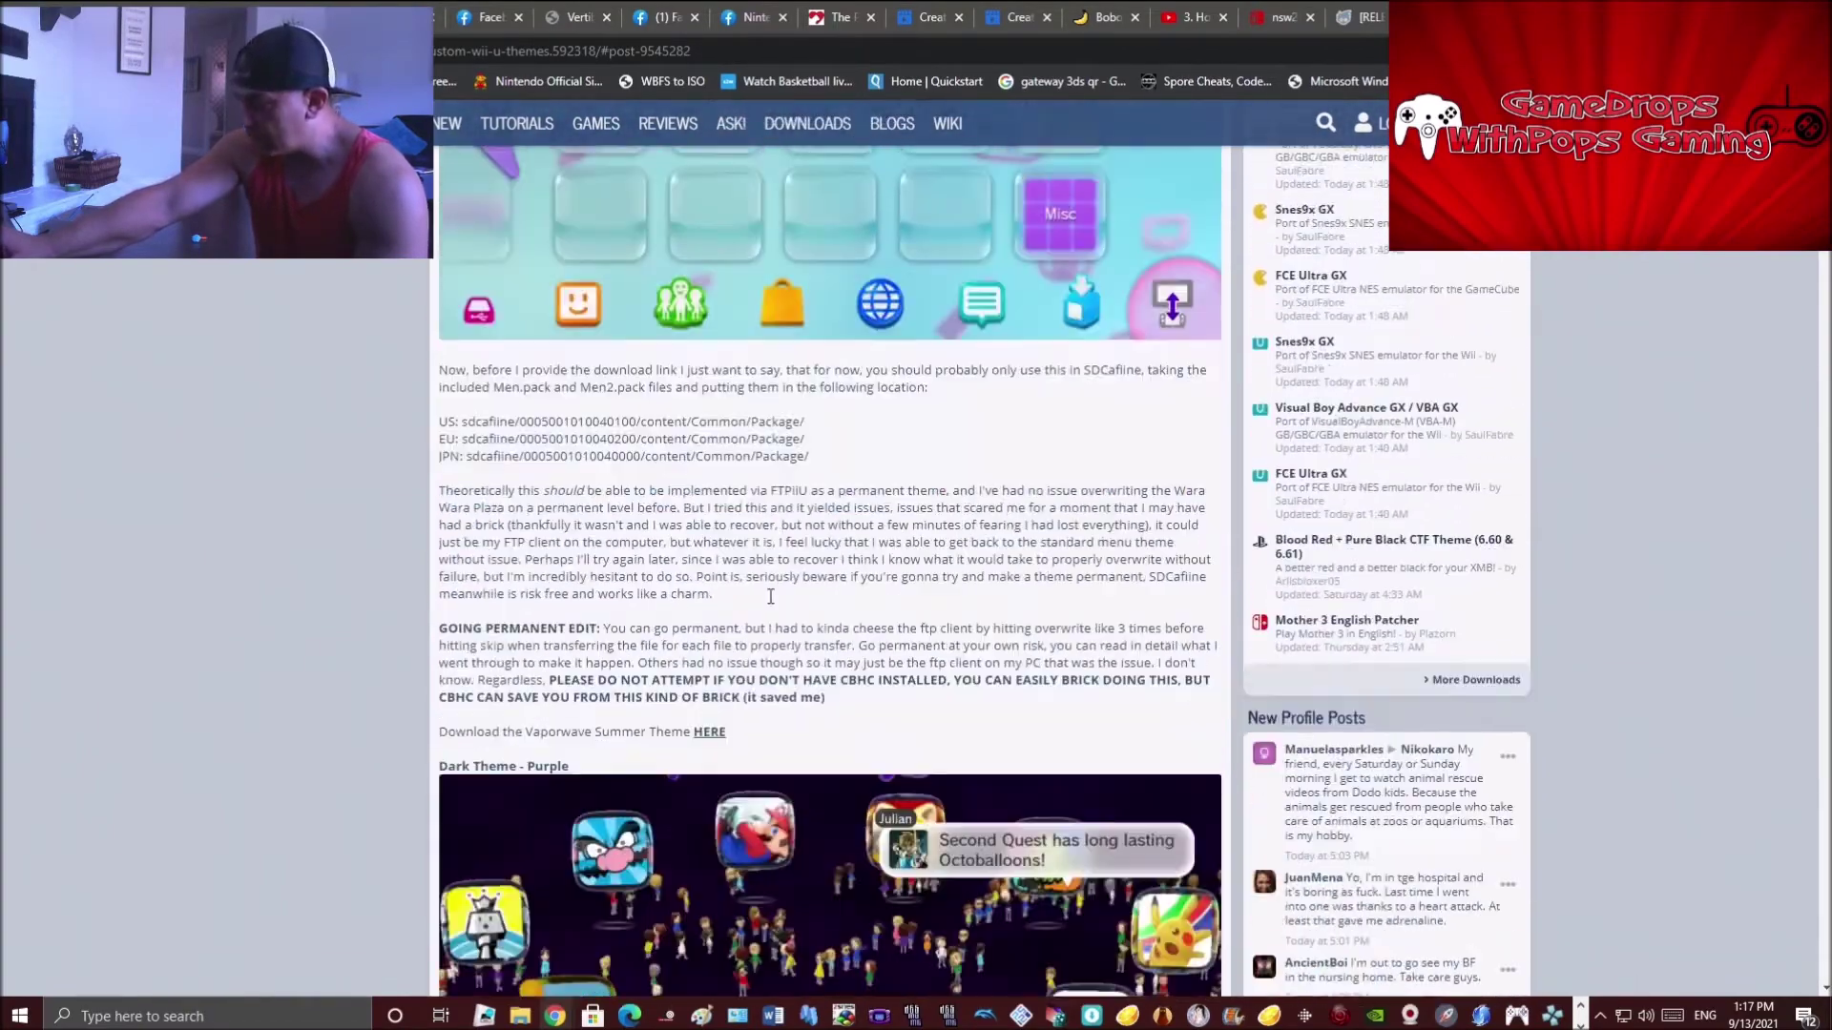
{"action": "scroll", "coordinate": [692, 679], "scroll_direction": "down", "scroll_amount": 7}
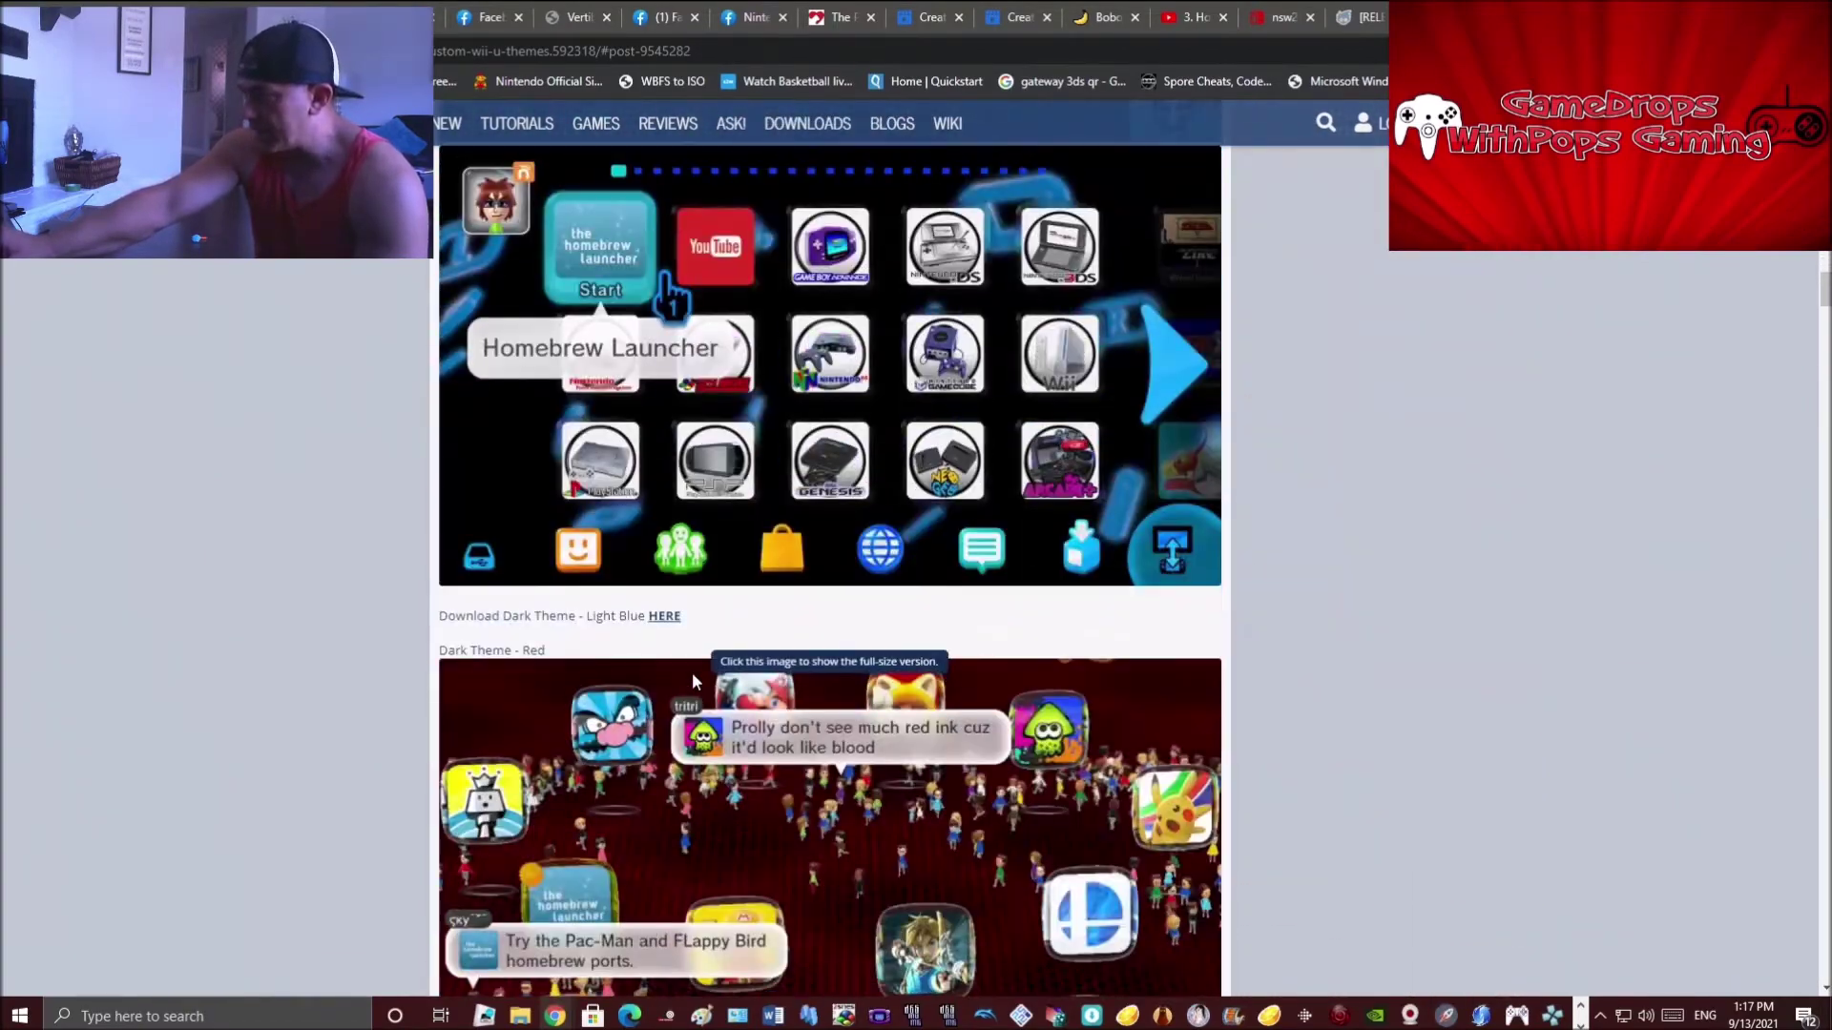
{"action": "scroll", "coordinate": [624, 677], "scroll_direction": "down", "scroll_amount": 5}
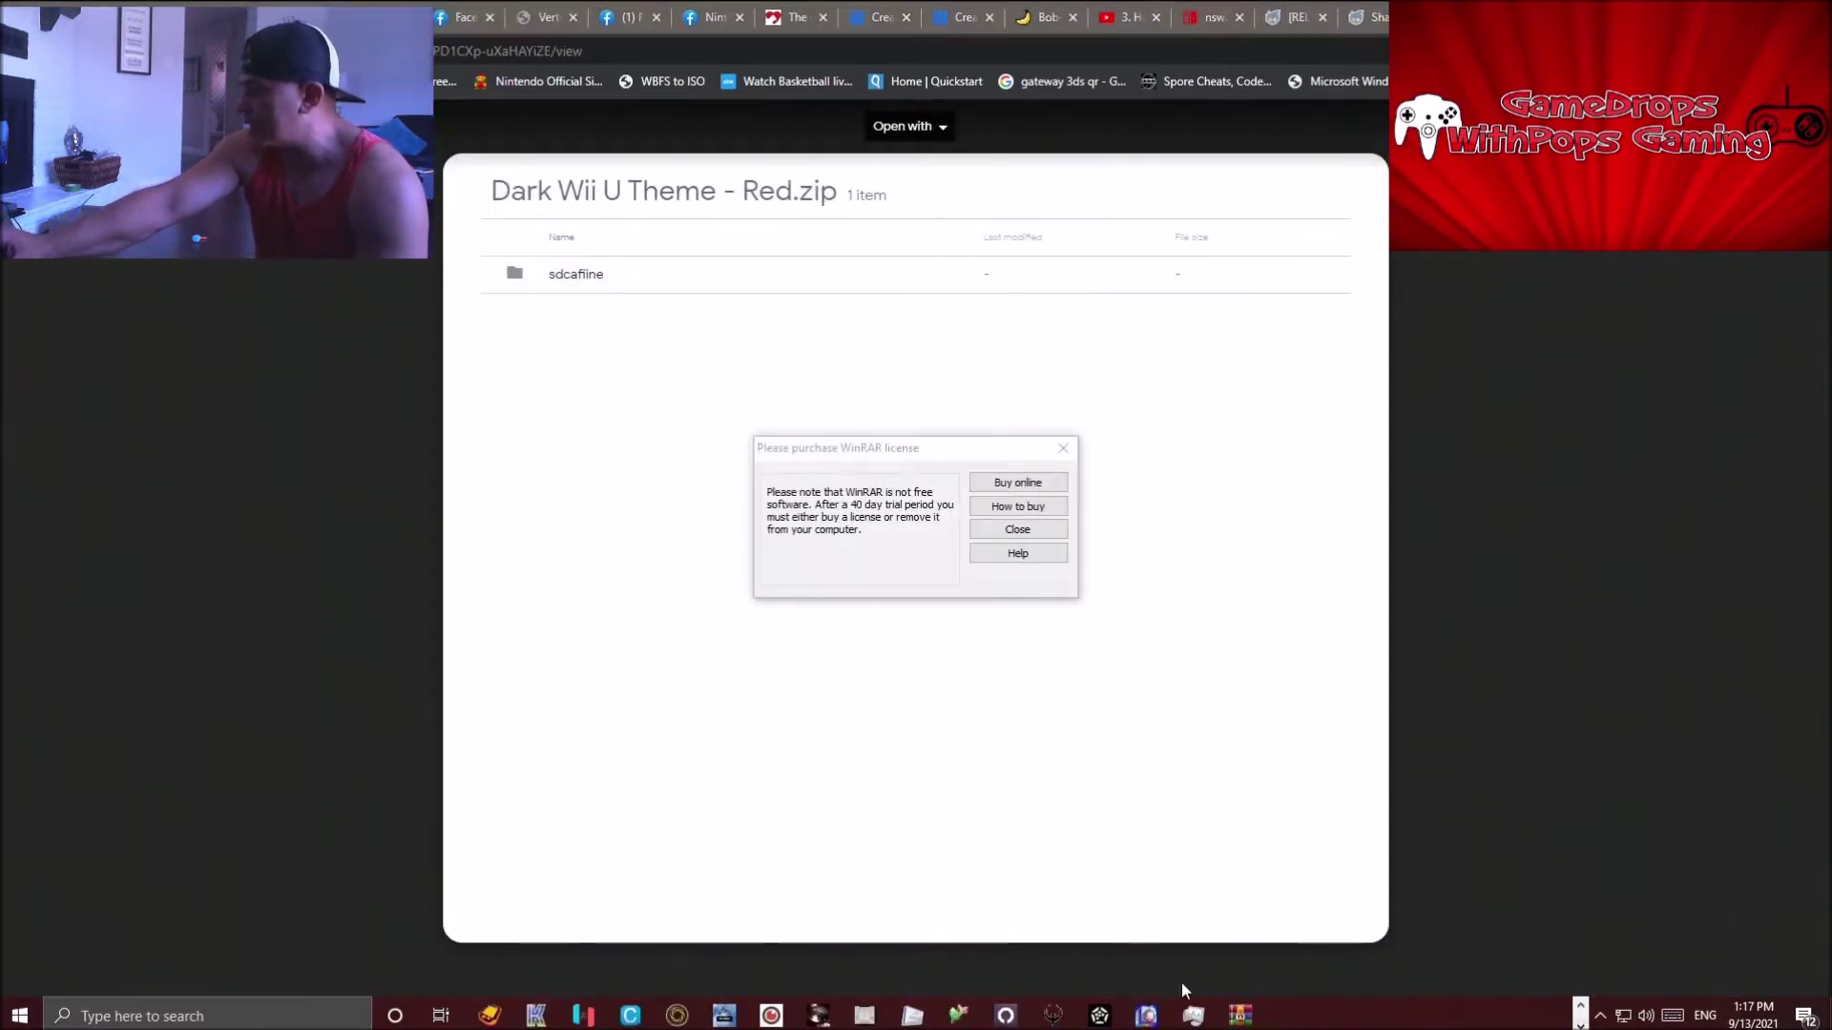
Step: Switch to the WinRAR window of Dark Wii U Theme - Red.zip and reopen the archive from the Downloads folder
{"action": "mouse_move", "coordinate": [1243, 1021]}
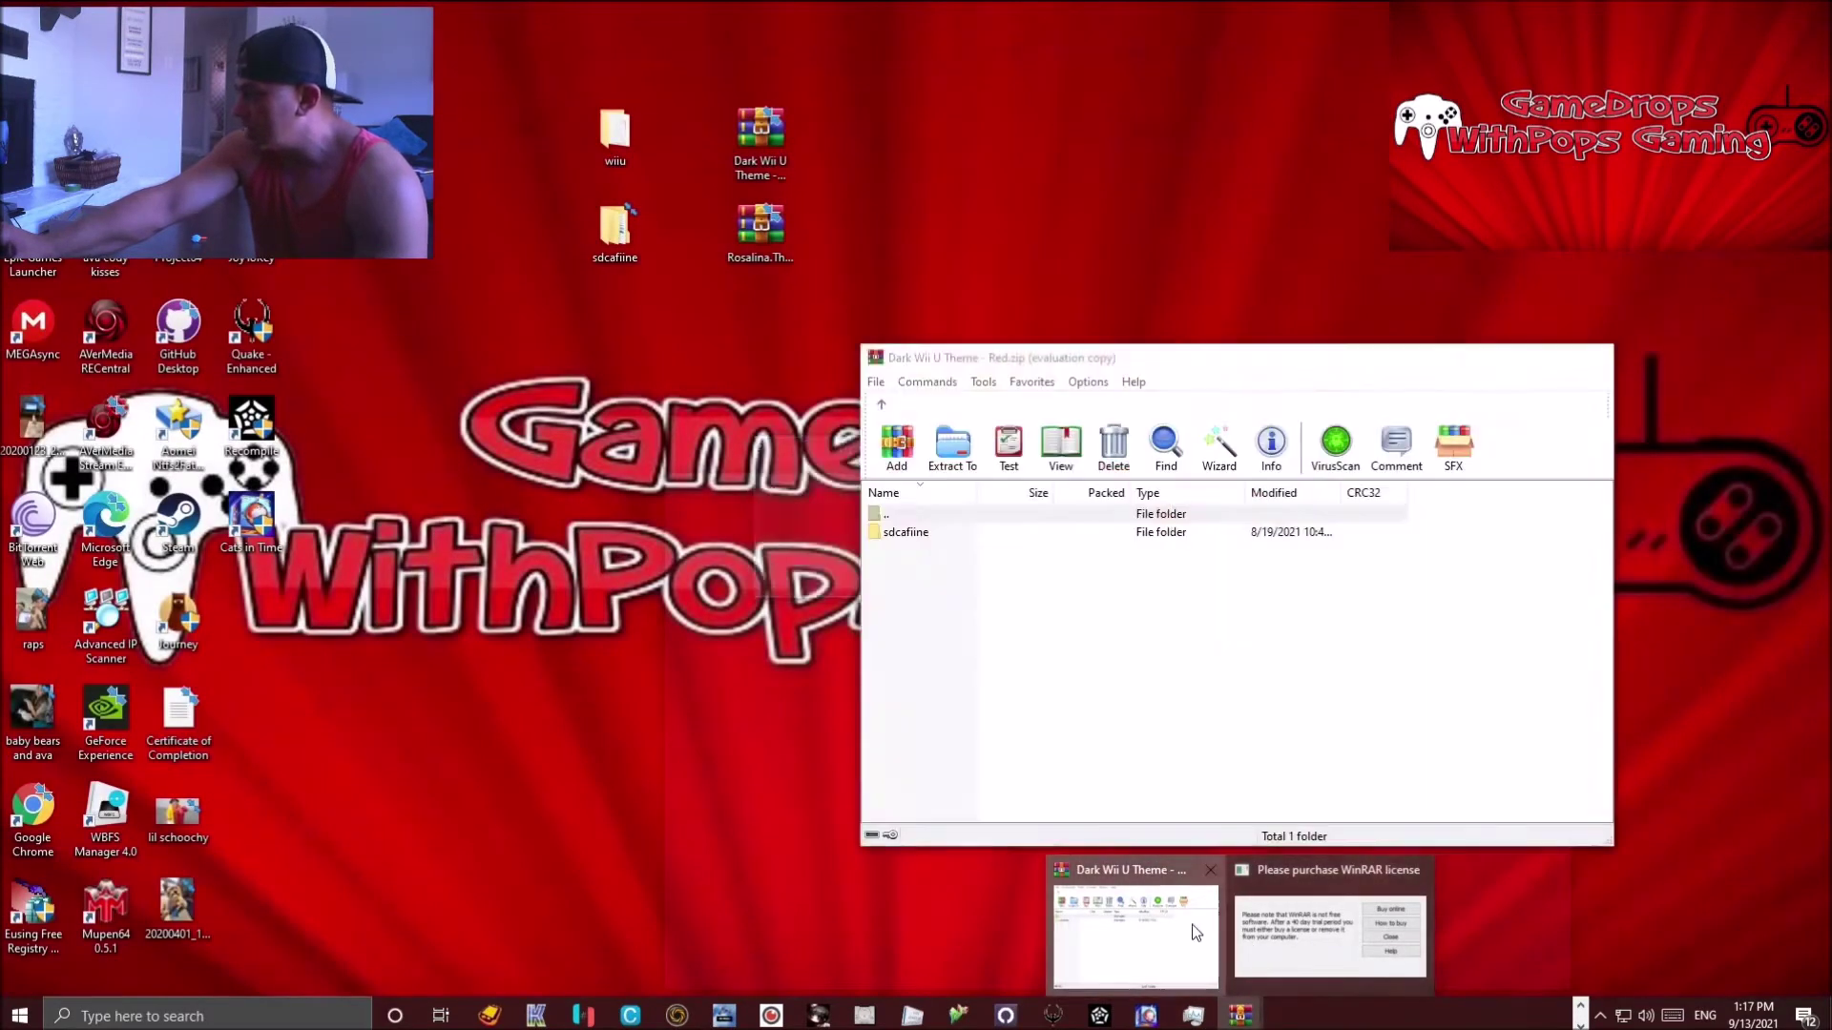
{"action": "left_click", "coordinate": [1136, 939]}
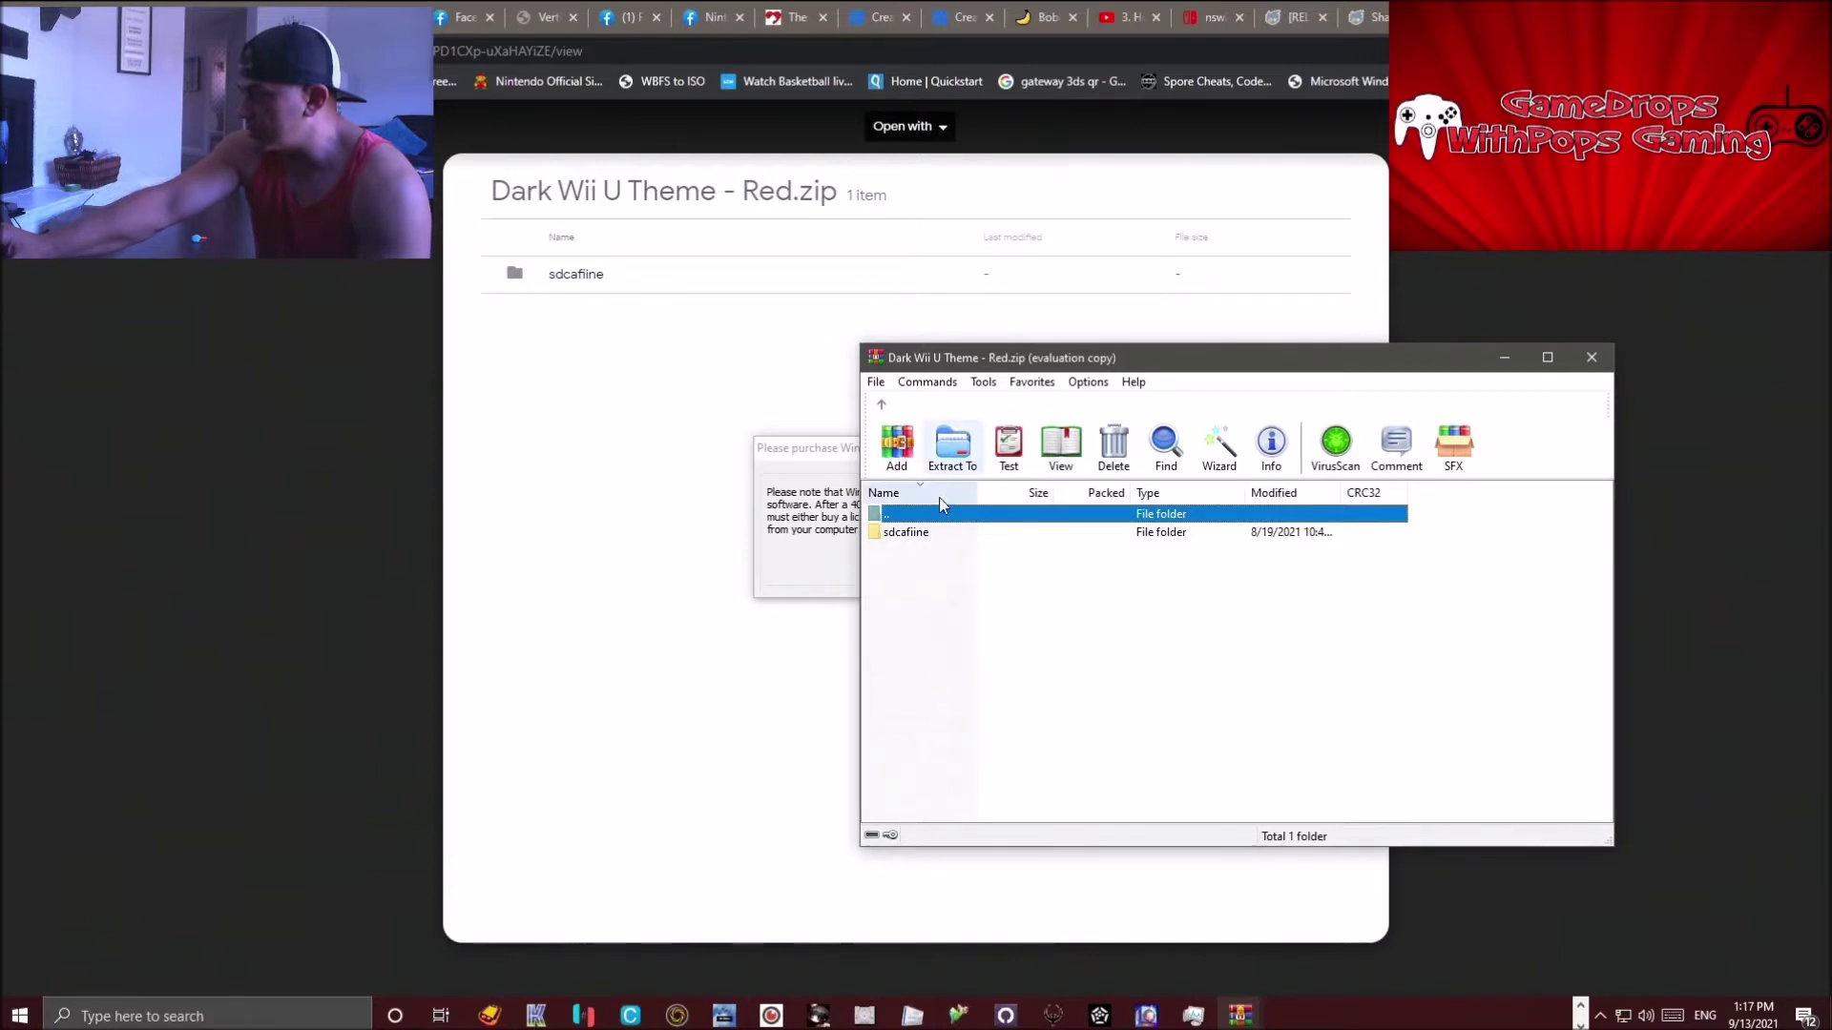
{"action": "left_click", "coordinate": [883, 408]}
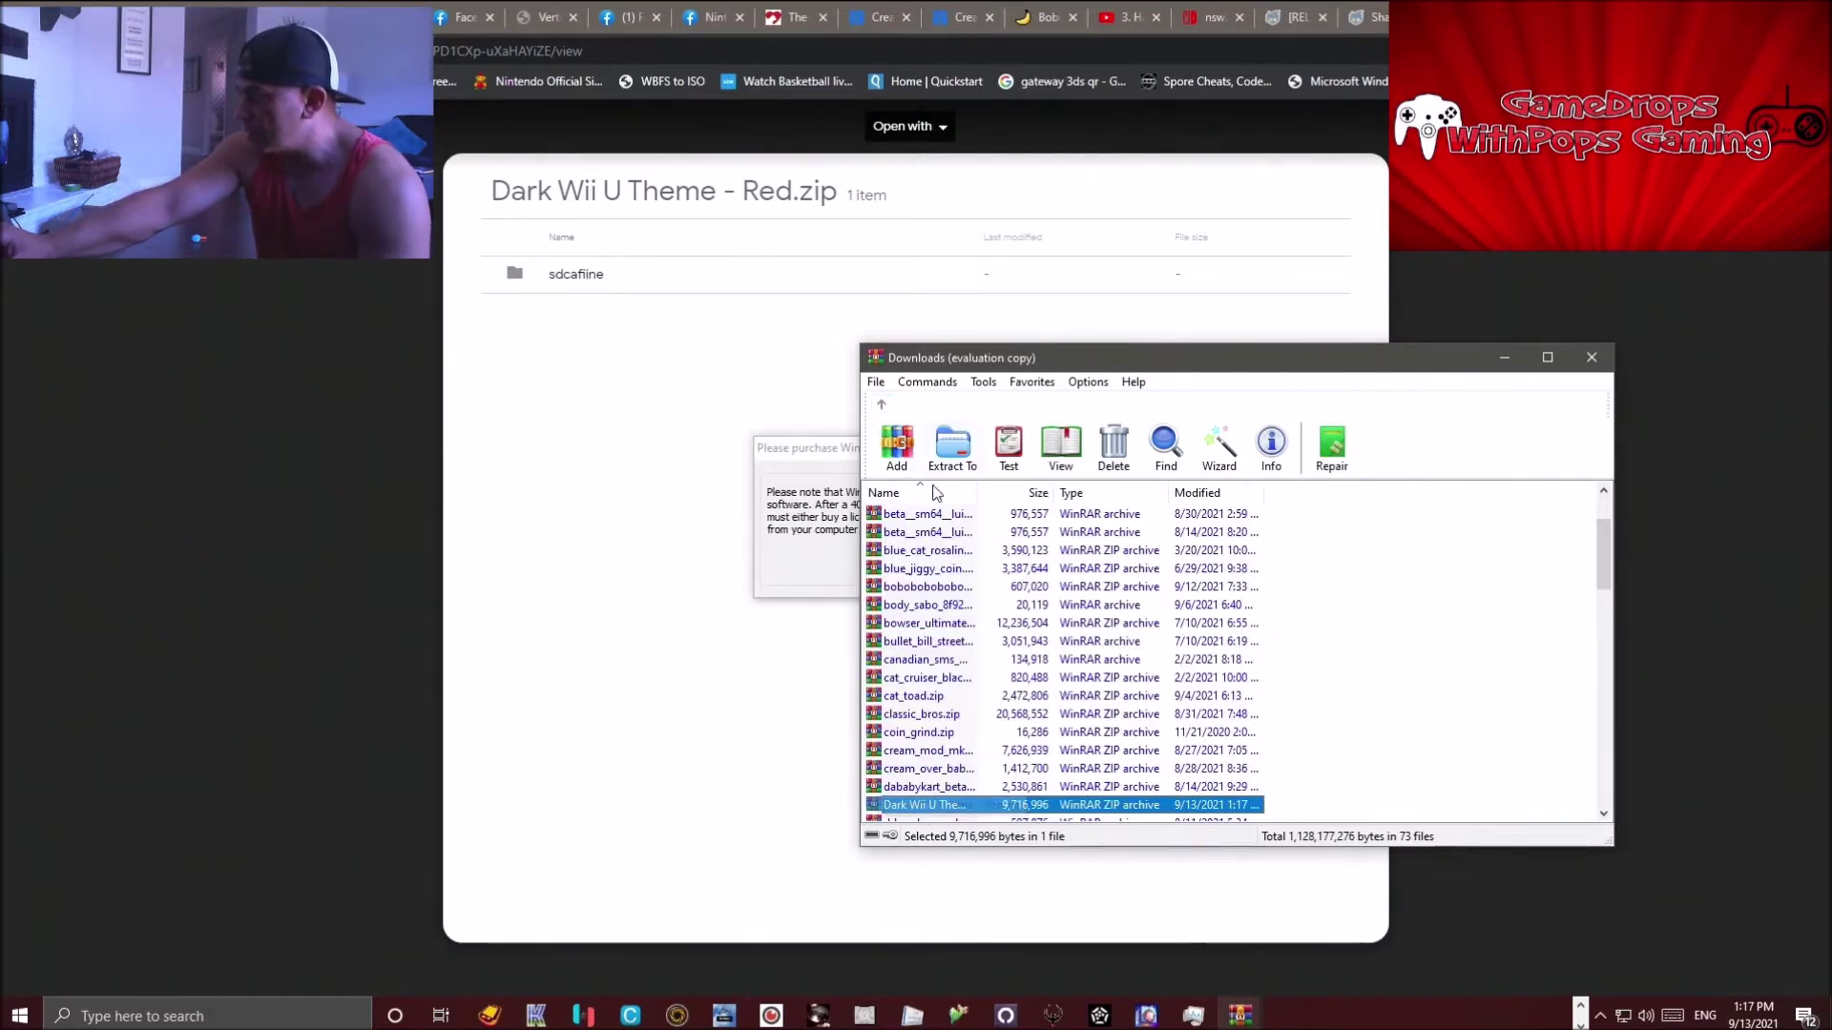
{"action": "double_click", "coordinate": [963, 809]}
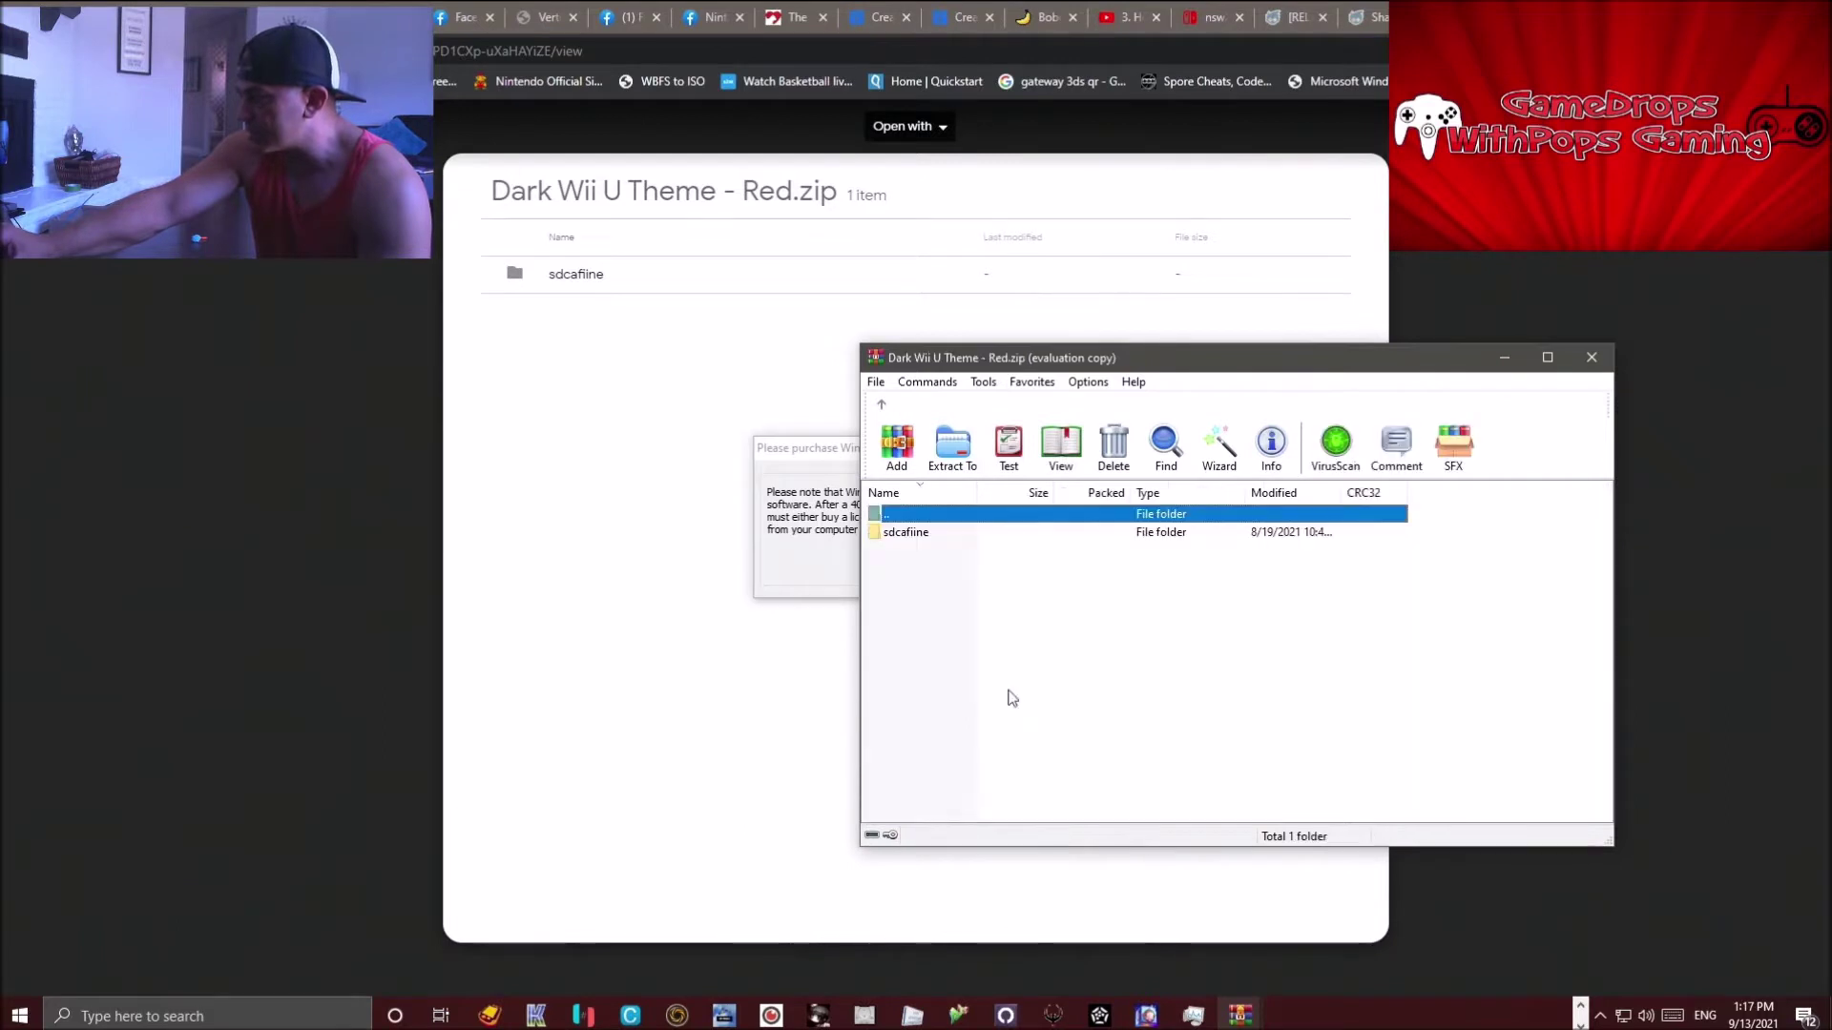
{"action": "double_click", "coordinate": [925, 533]}
{"action": "left_click", "coordinate": [940, 536]}
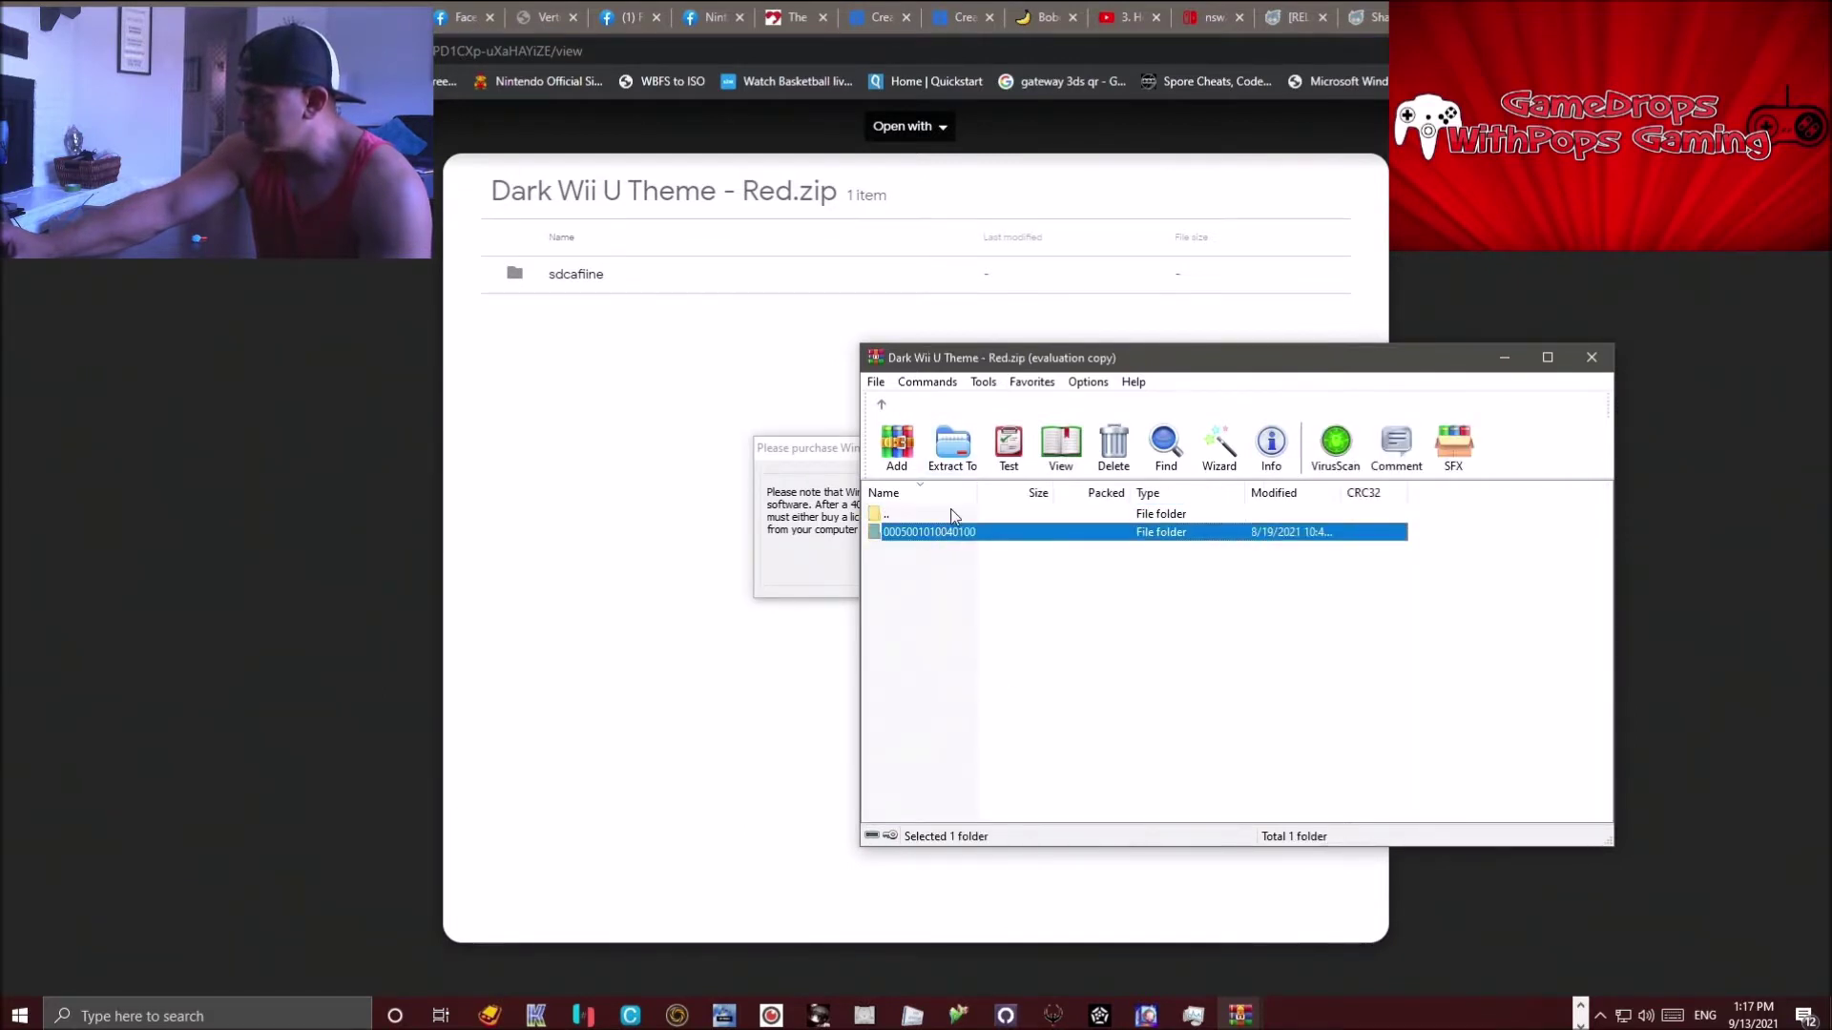
{"action": "left_click", "coordinate": [952, 446]}
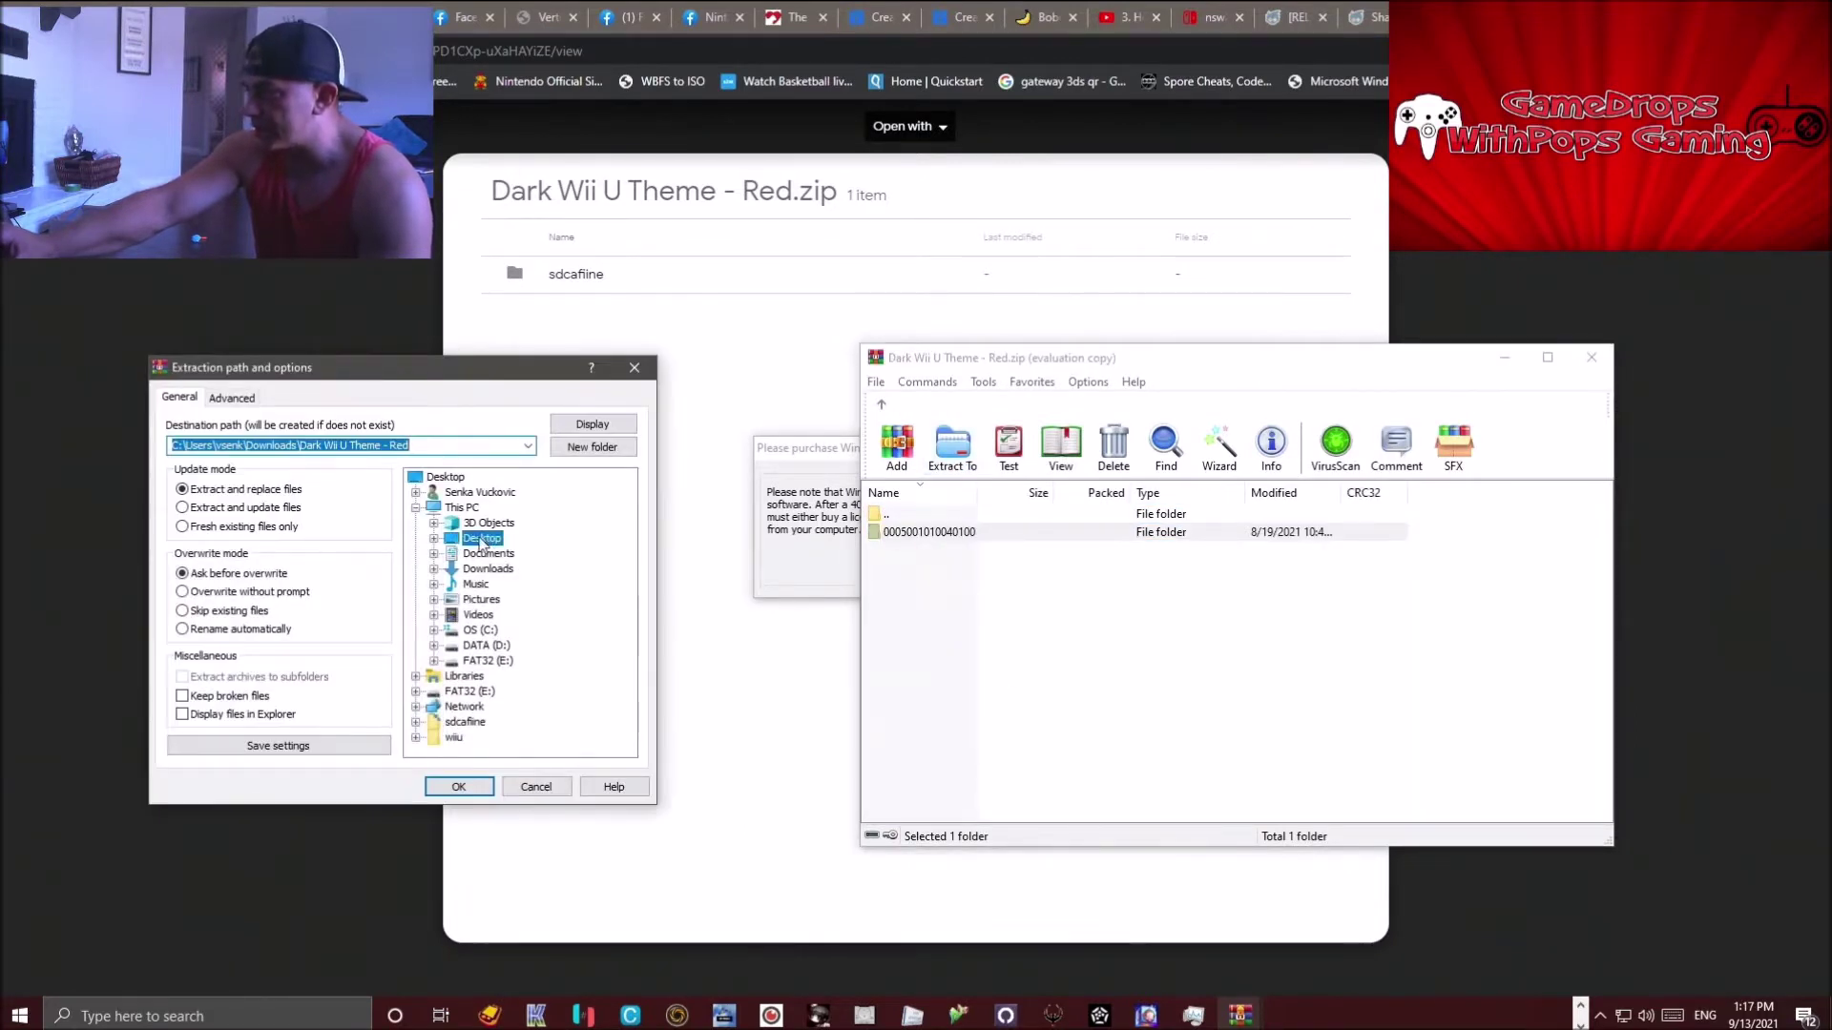
{"action": "left_click", "coordinate": [458, 786]}
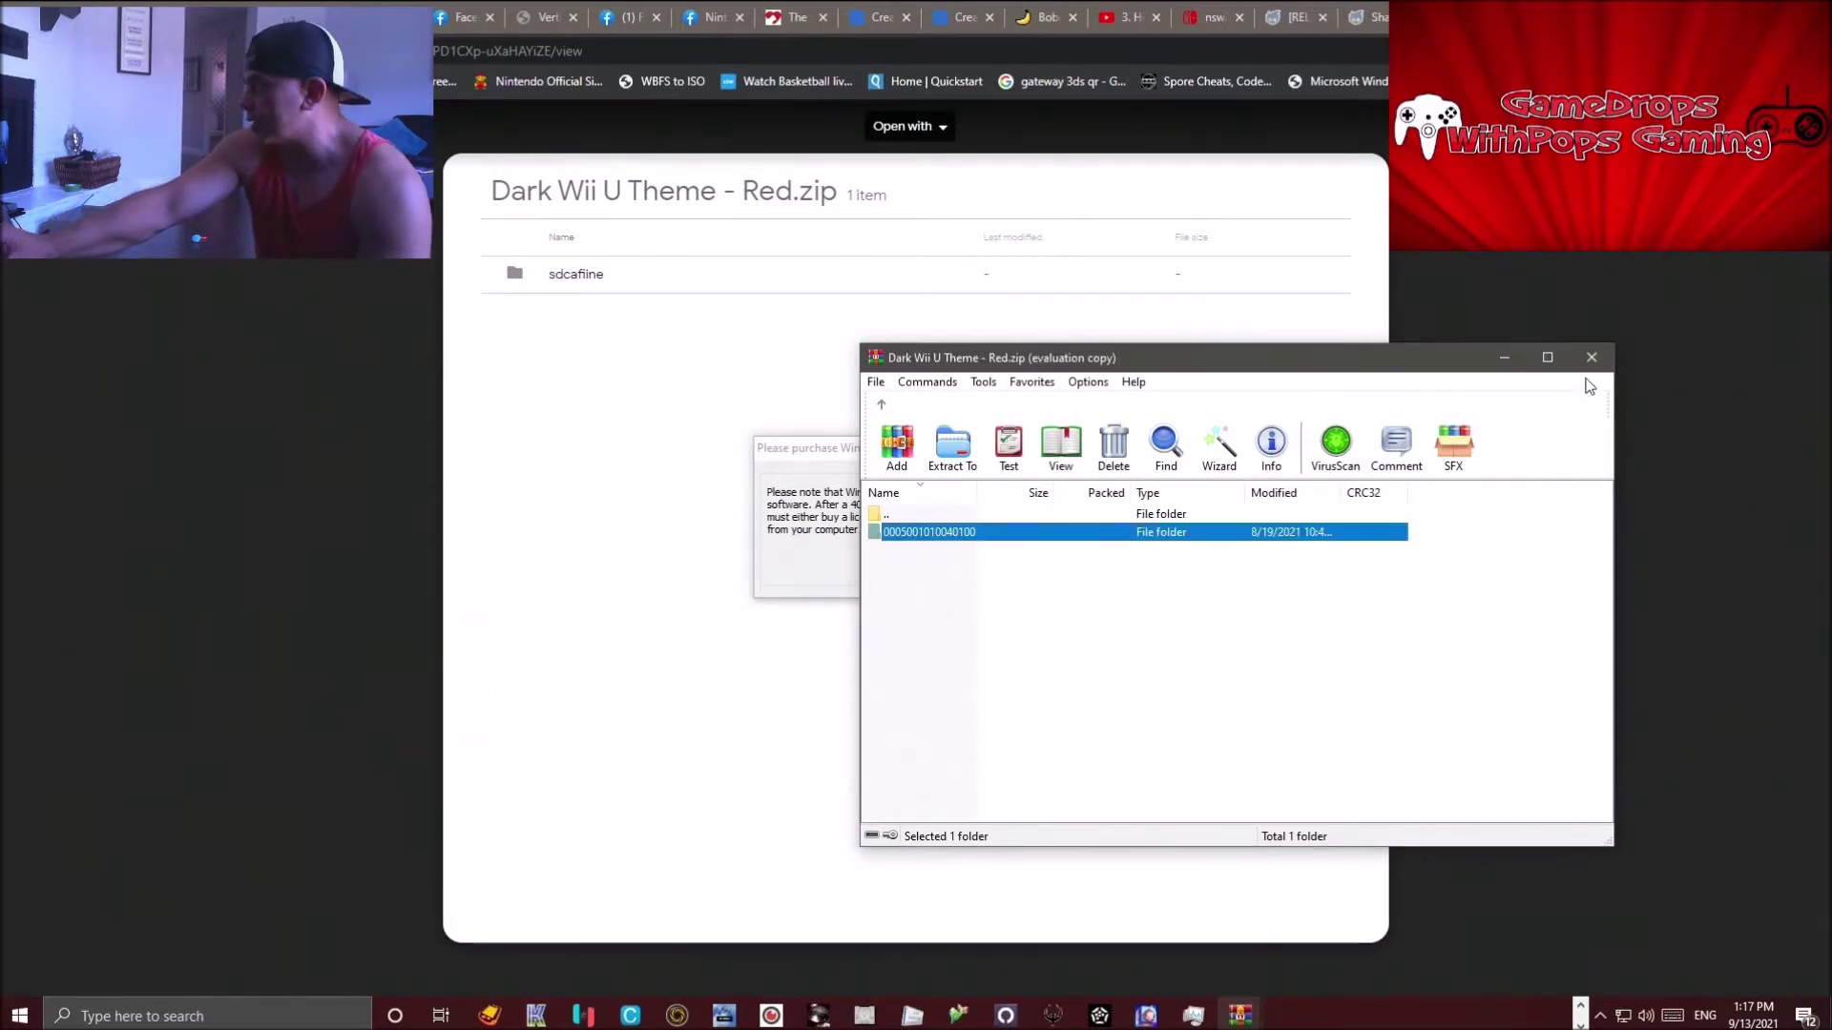
{"action": "left_click", "coordinate": [1702, 15]}
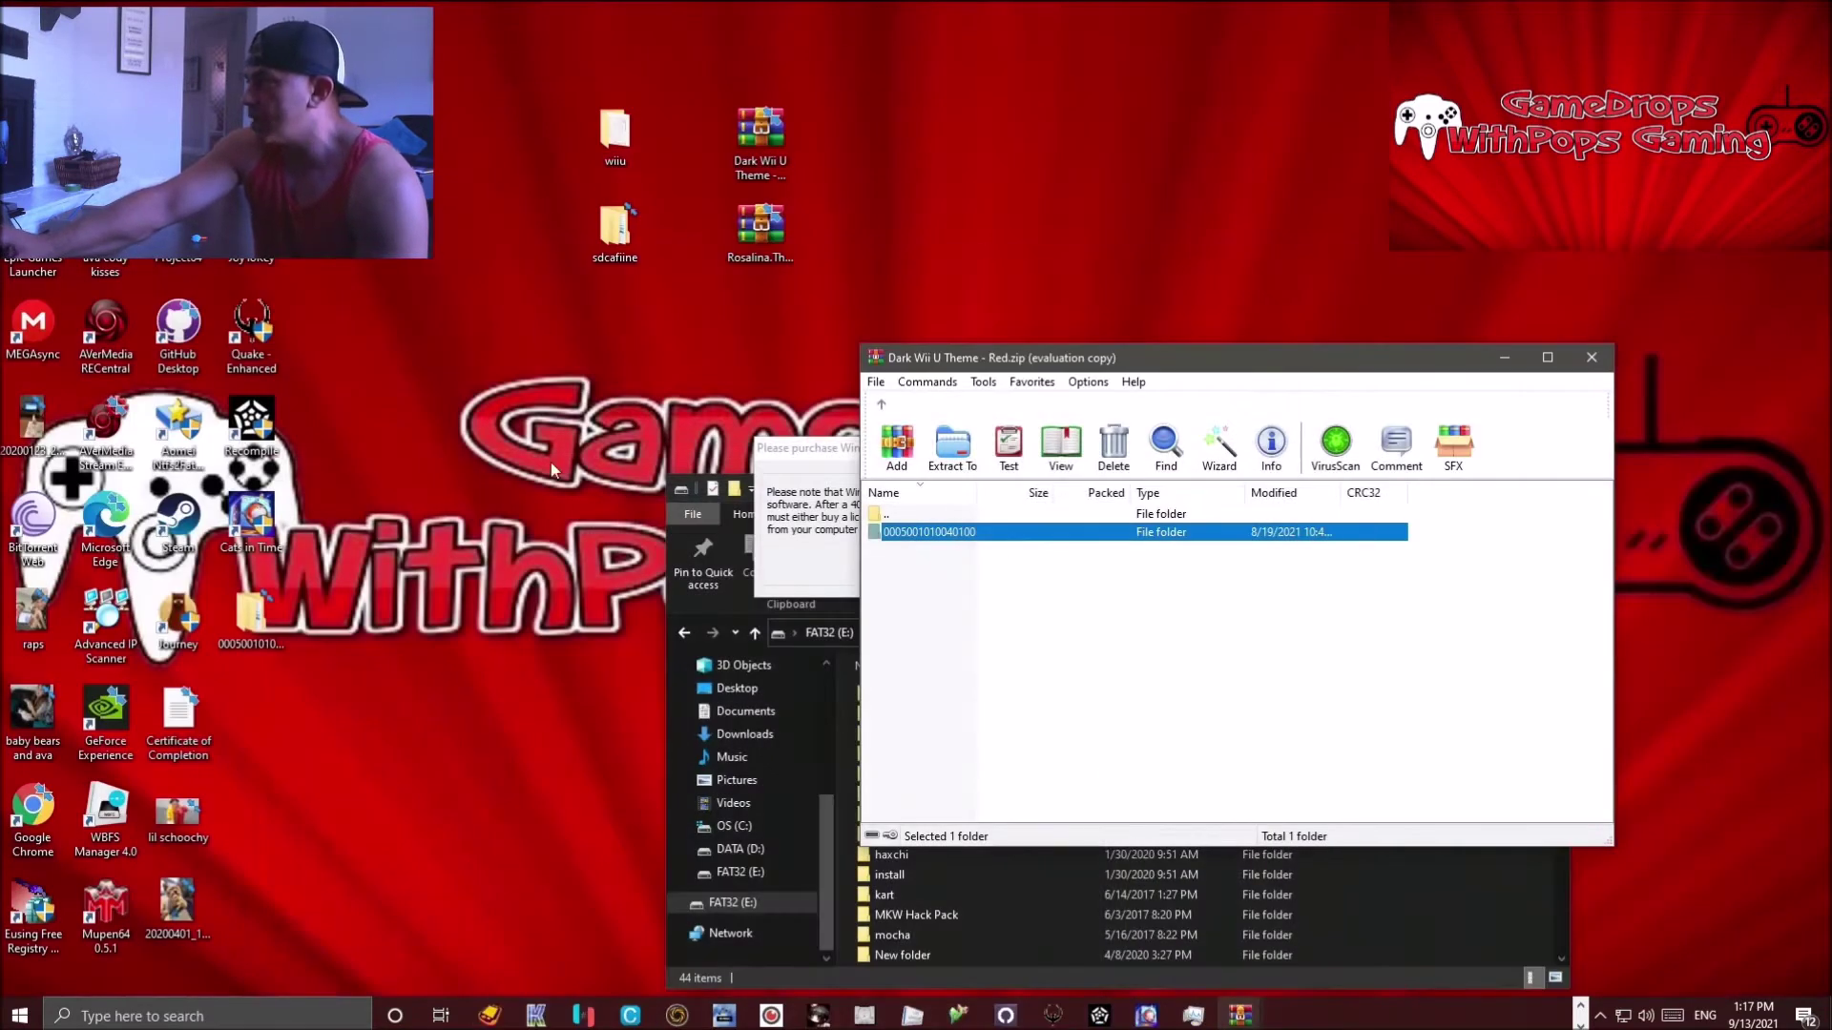
{"action": "left_click_drag", "start_coordinate": [254, 653], "coordinate": [573, 401]}
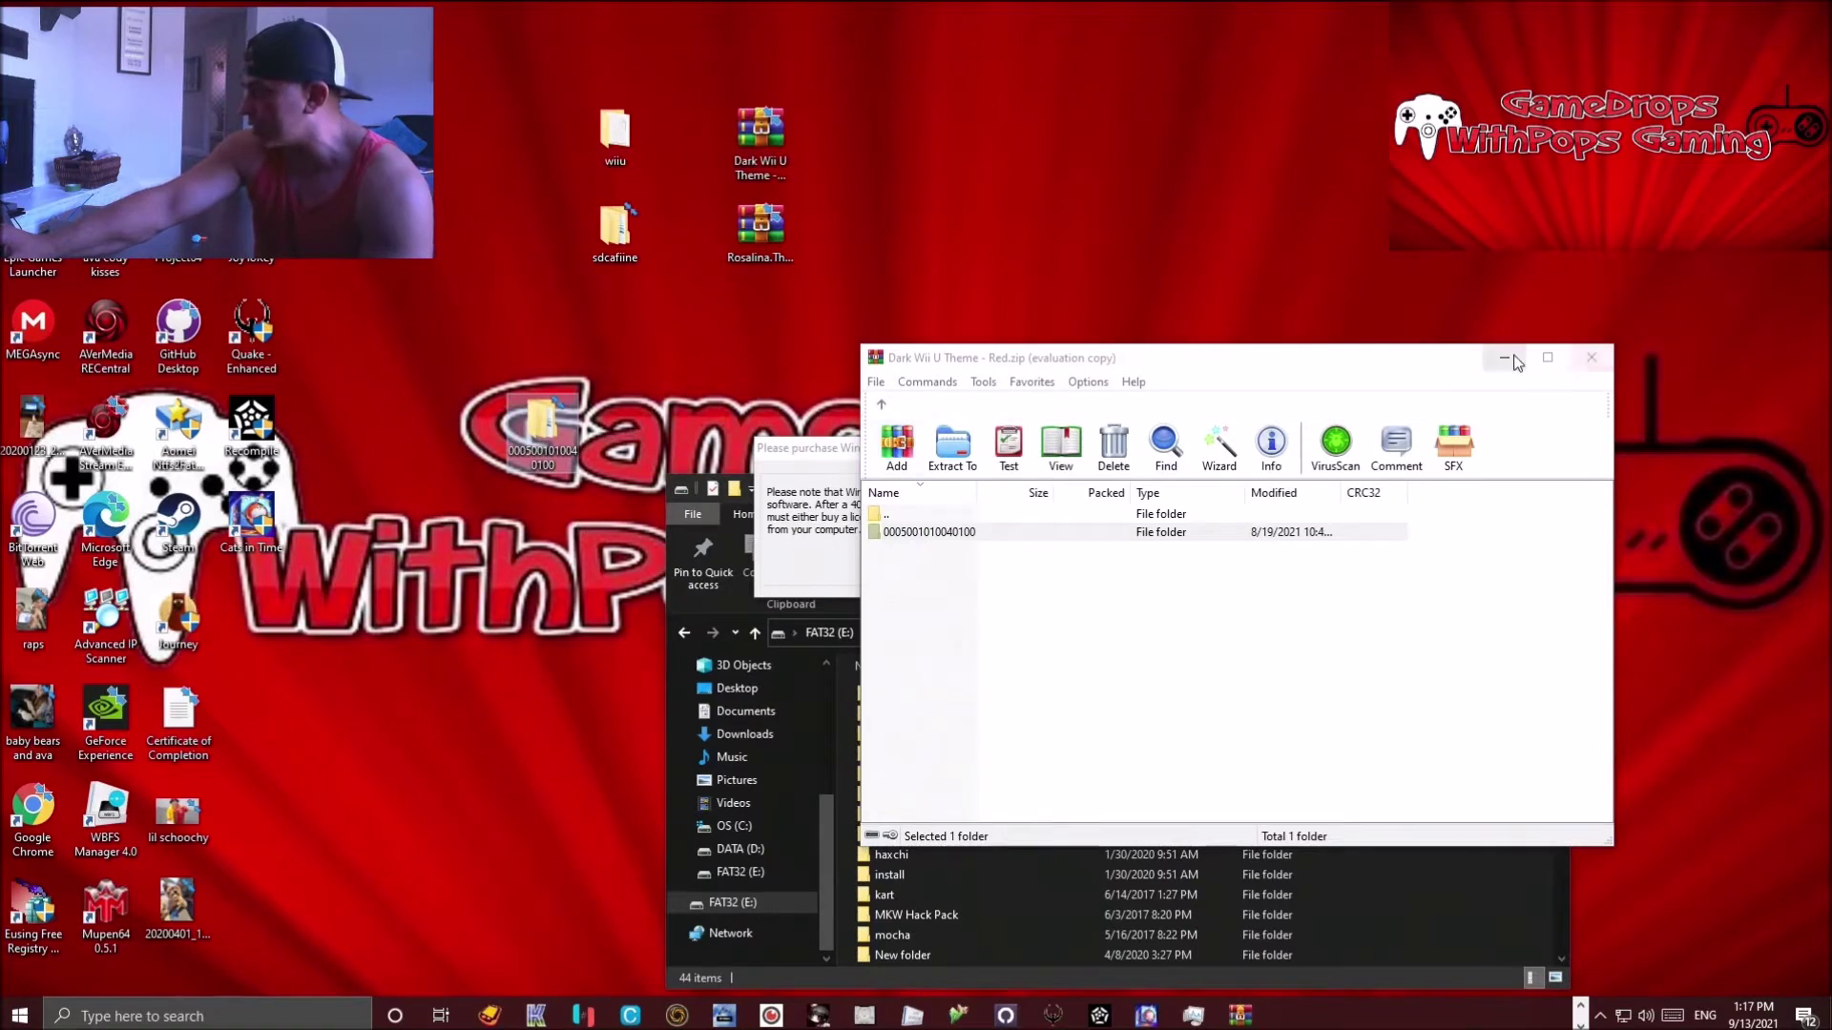
{"action": "left_click", "coordinate": [1591, 359]}
{"action": "left_click", "coordinate": [1067, 492]}
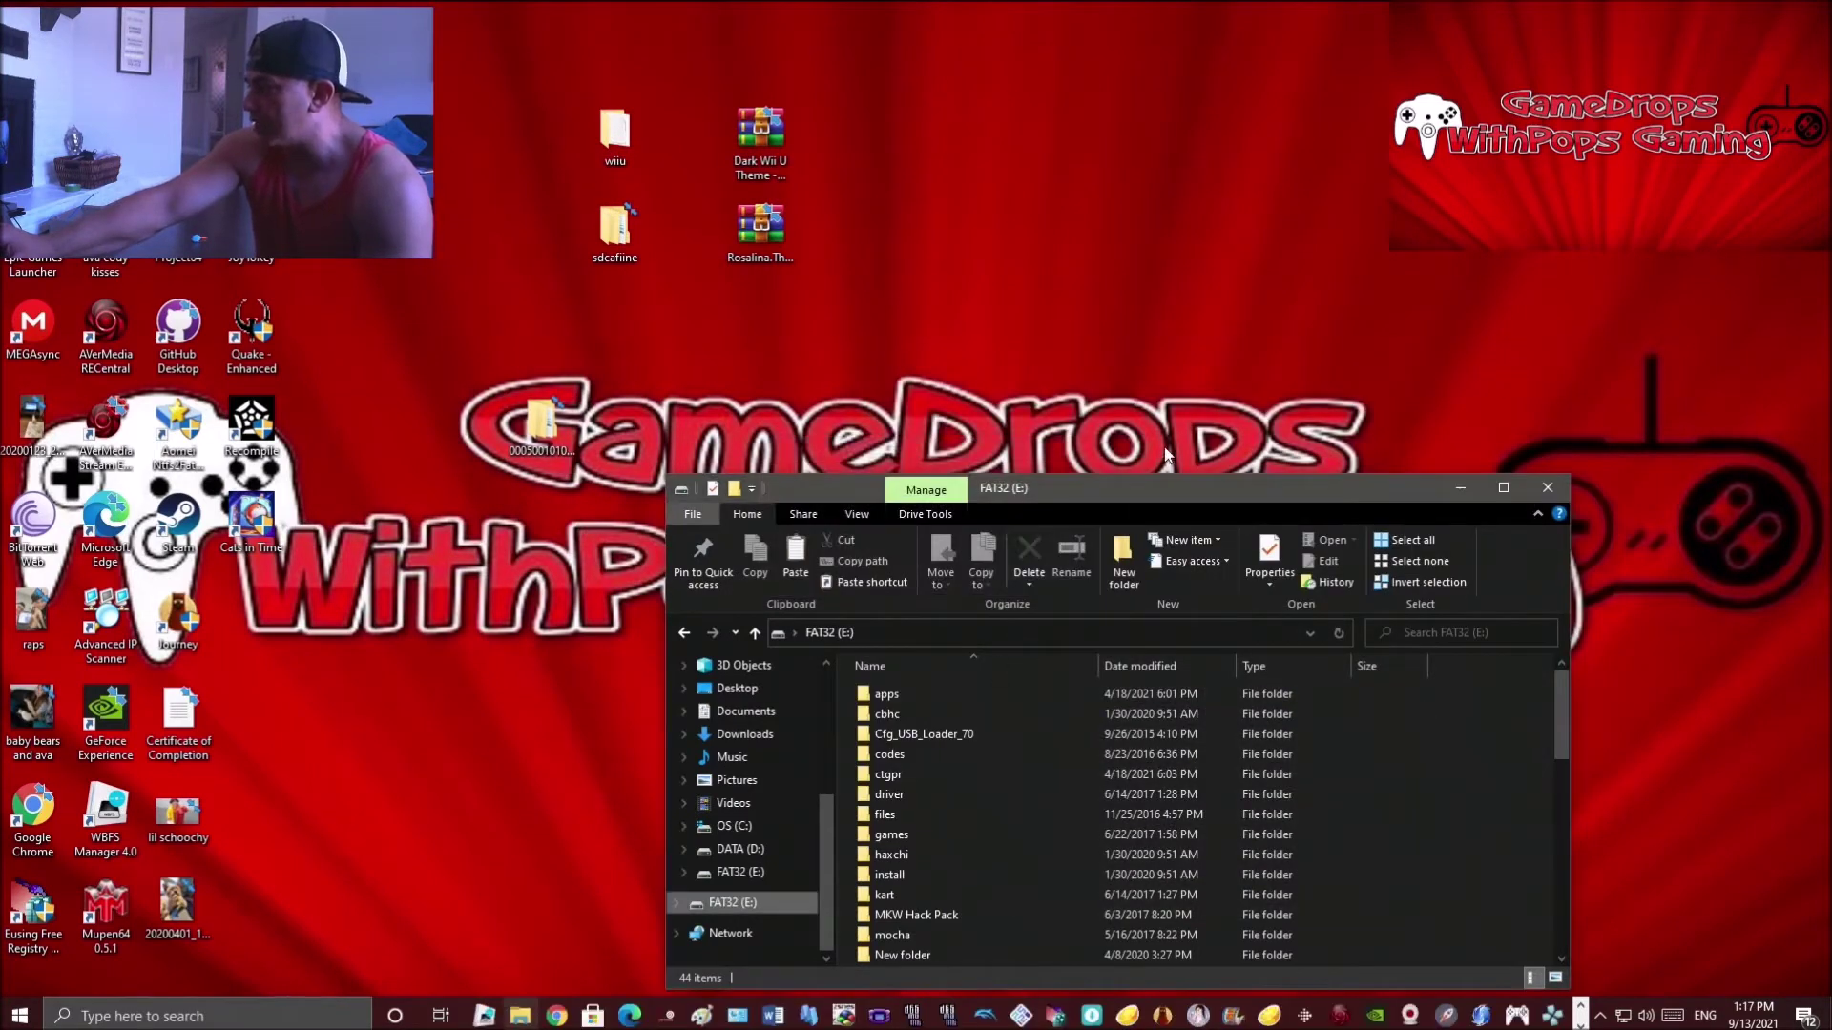
Step: Copy the desktop's wiiu folder to the root of the FAT32 (E:) drive, replacing the files with the same names
{"action": "left_click_drag", "start_coordinate": [1067, 492], "coordinate": [1274, 185]}
{"action": "scroll", "coordinate": [1269, 449], "scroll_direction": "down", "scroll_amount": 1}
{"action": "scroll", "coordinate": [1265, 463], "scroll_direction": "down", "scroll_amount": 5}
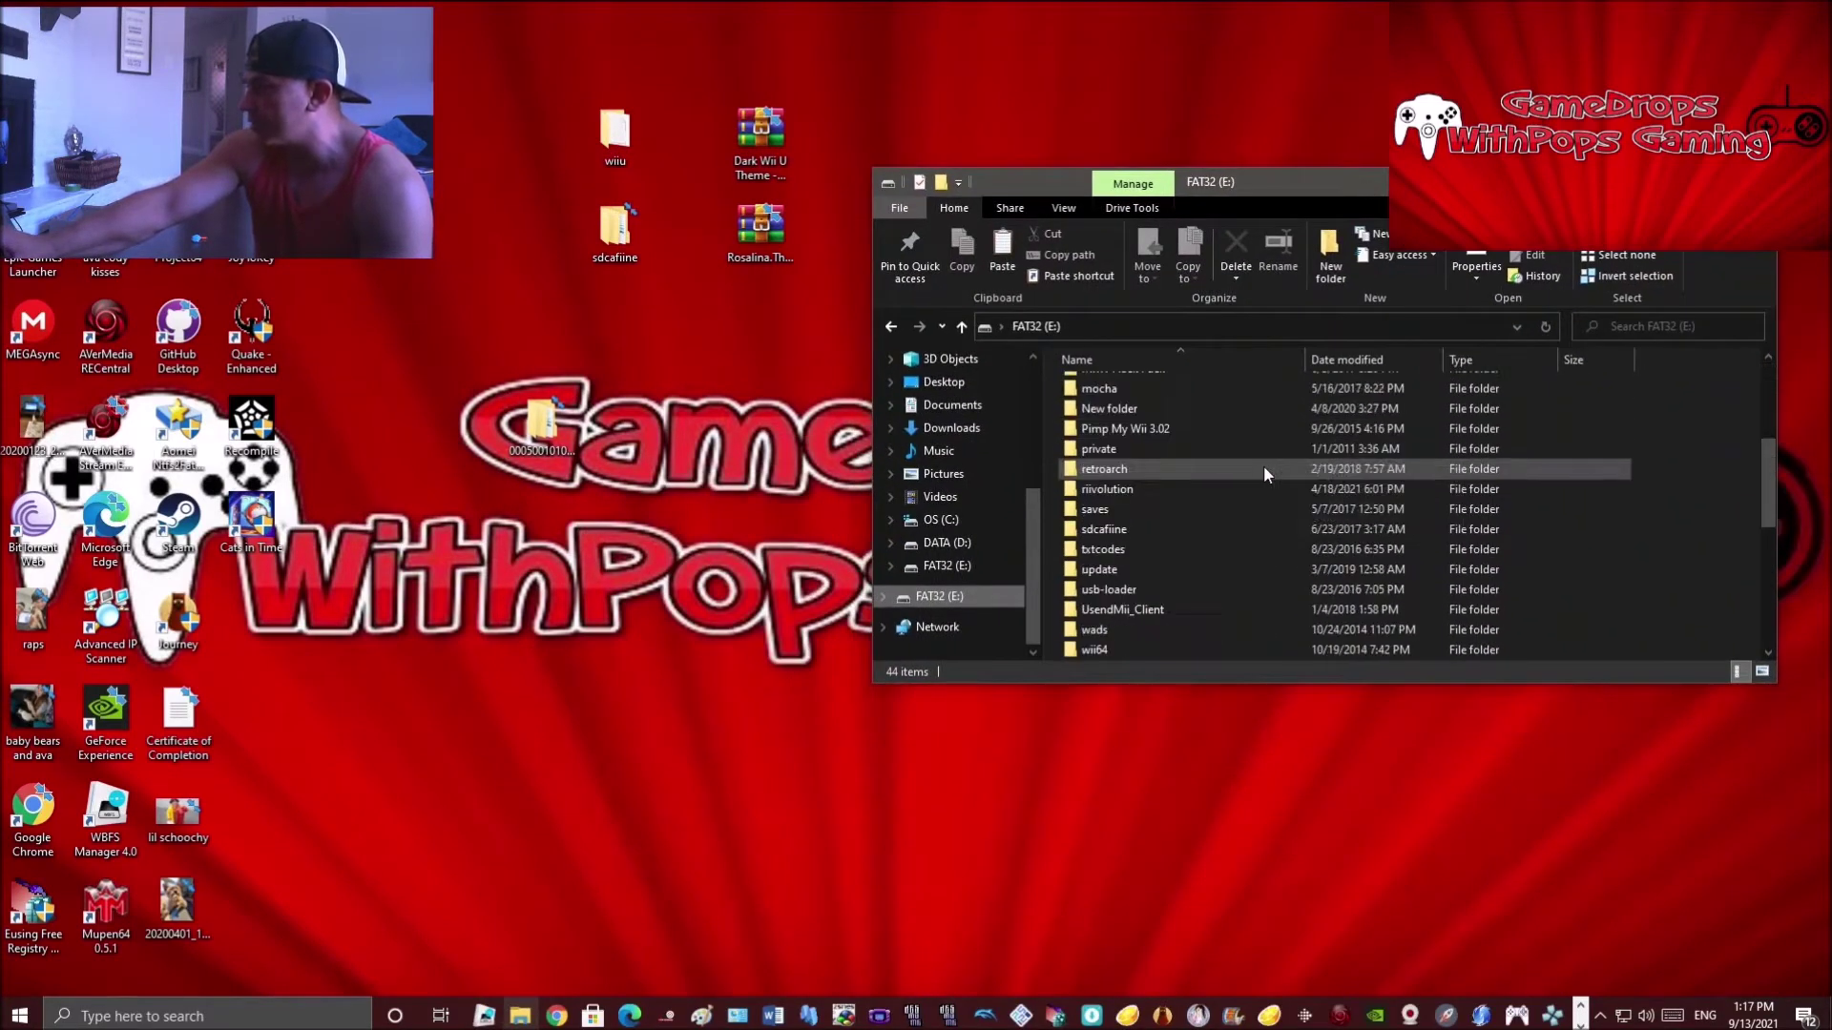
{"action": "left_click_drag", "start_coordinate": [608, 145], "coordinate": [1047, 544]}
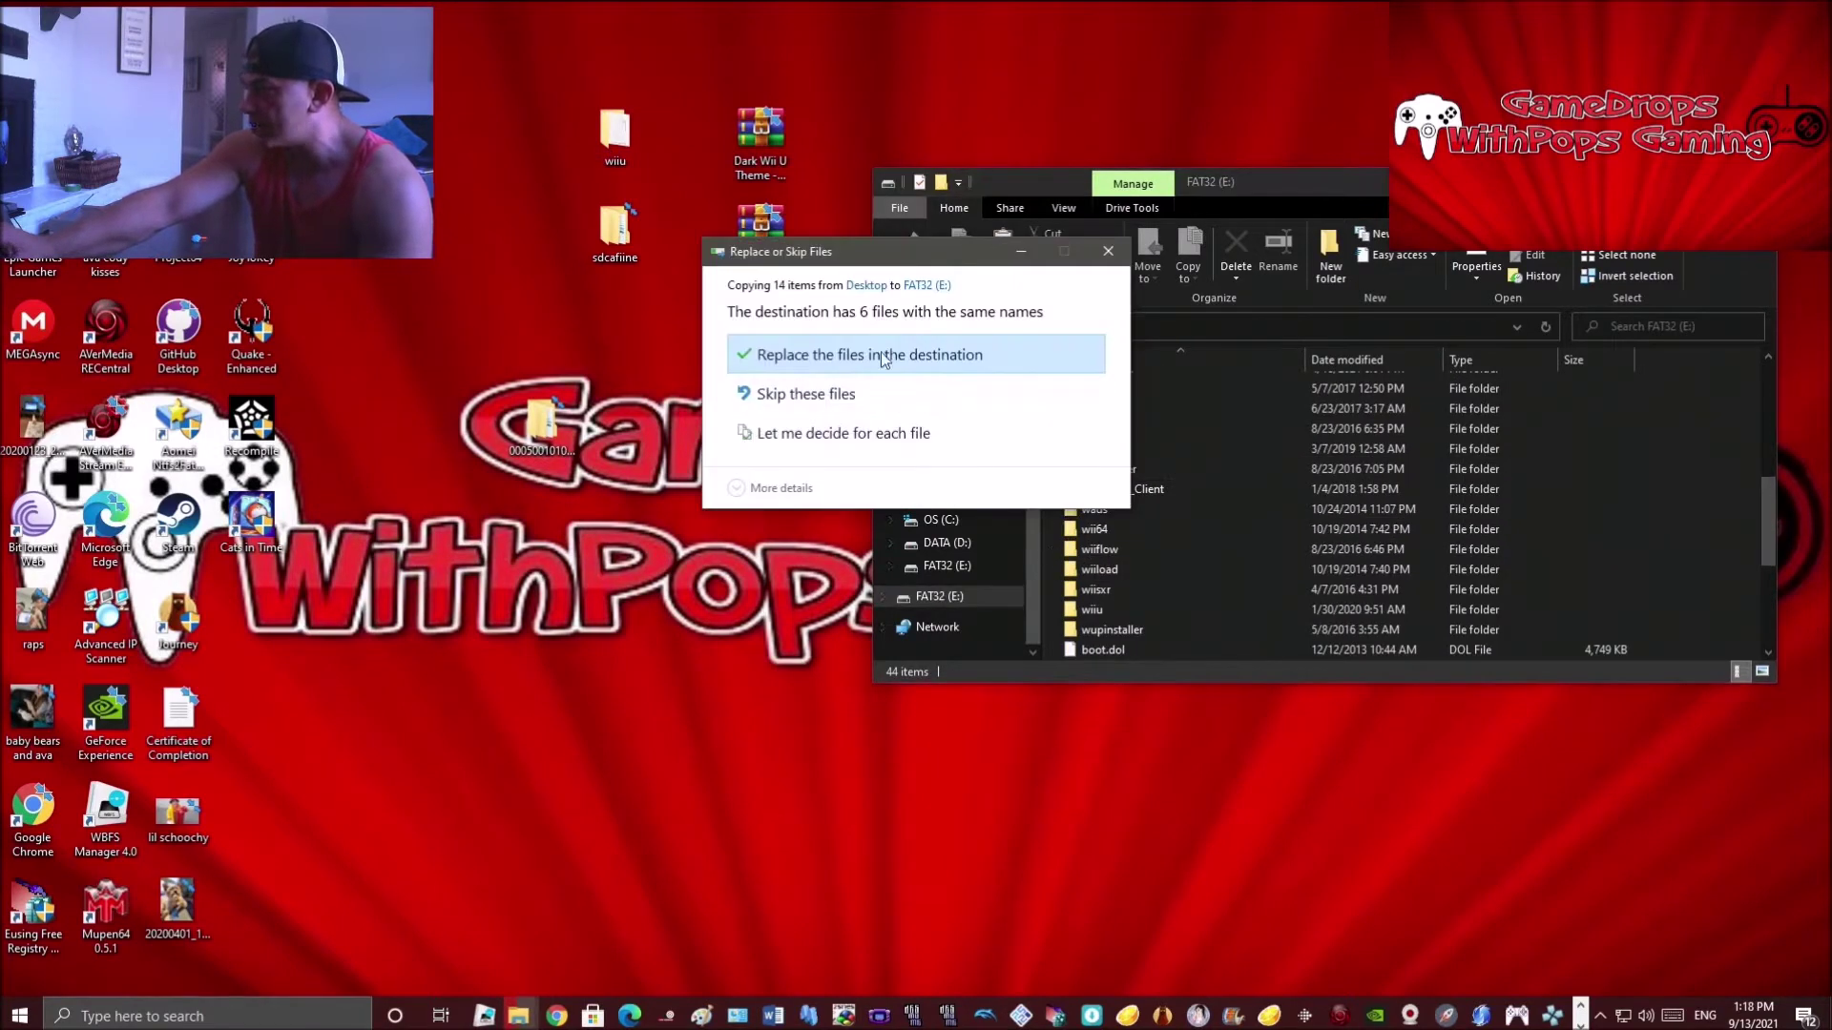
{"action": "left_click", "coordinate": [880, 352]}
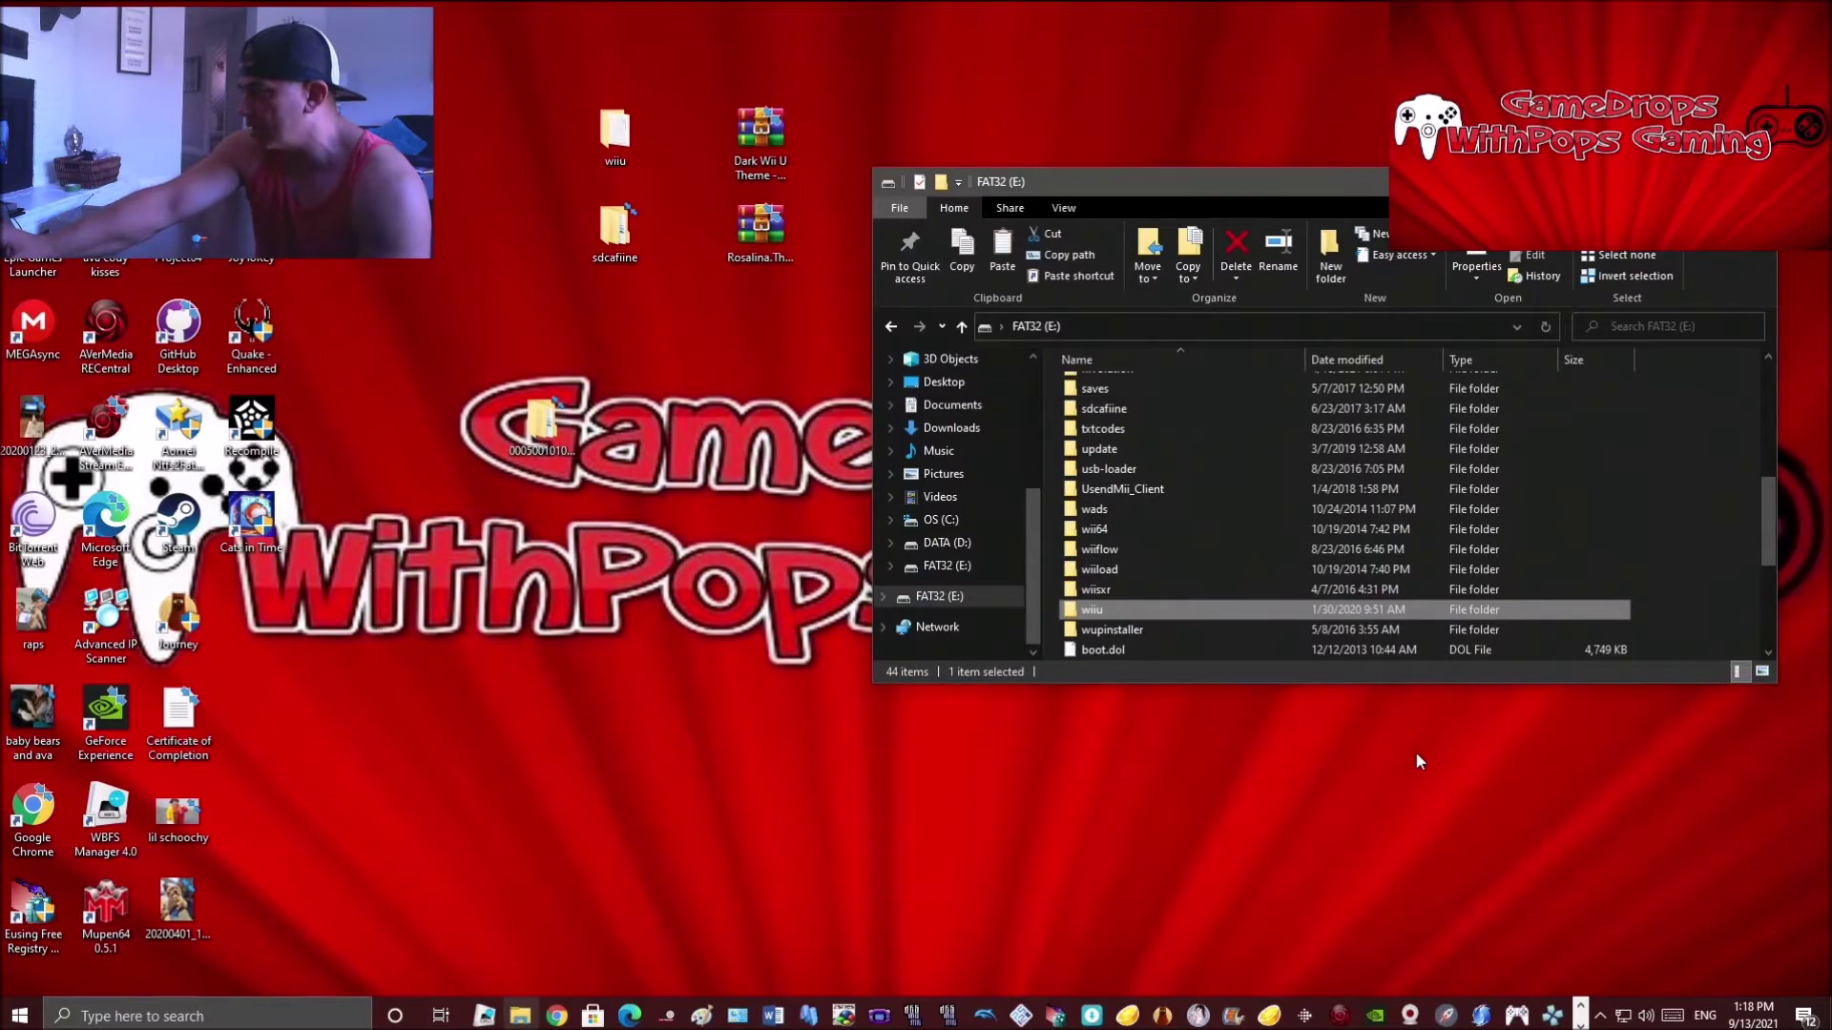
Step: Permanently delete Men.pack and Men2.pack from the wiiu/rosalina/install folder on the FAT32 (E:) drive
{"action": "double_click", "coordinate": [1107, 610]}
{"action": "double_click", "coordinate": [1101, 445]}
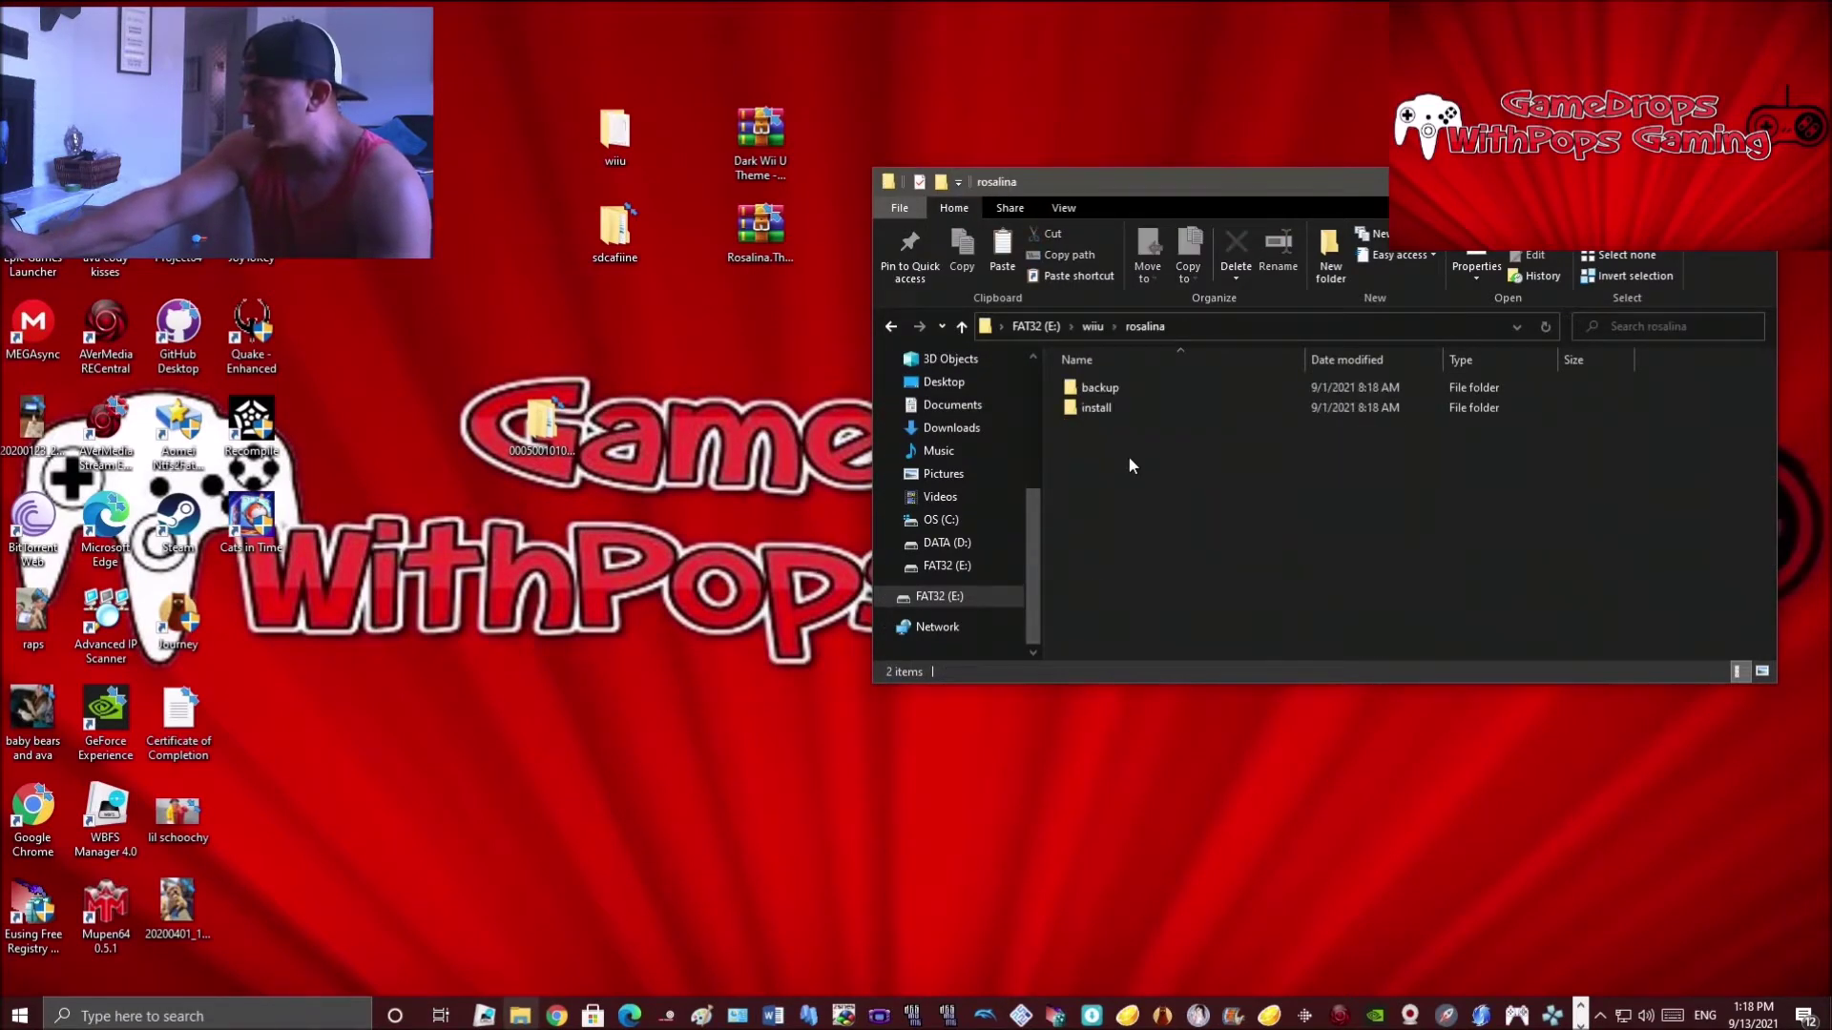
{"action": "double_click", "coordinate": [1101, 405]}
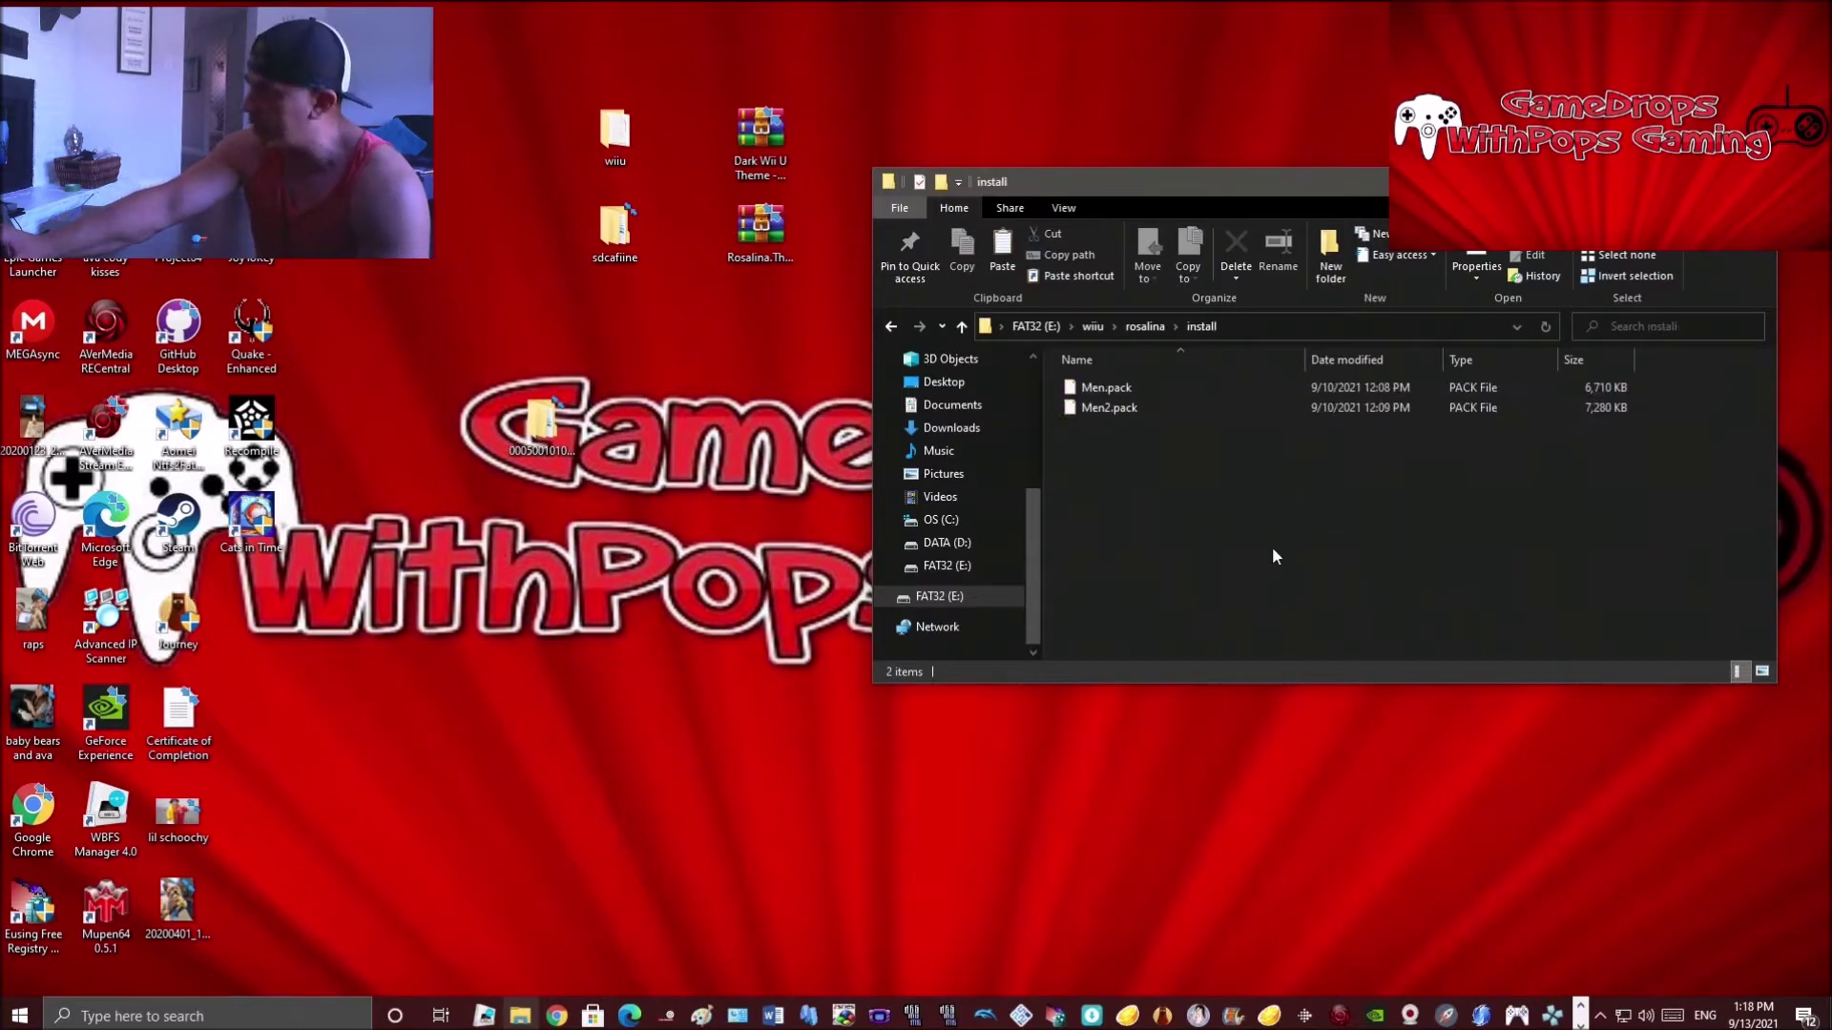
{"action": "left_click_drag", "start_coordinate": [1047, 379], "coordinate": [1116, 425]}
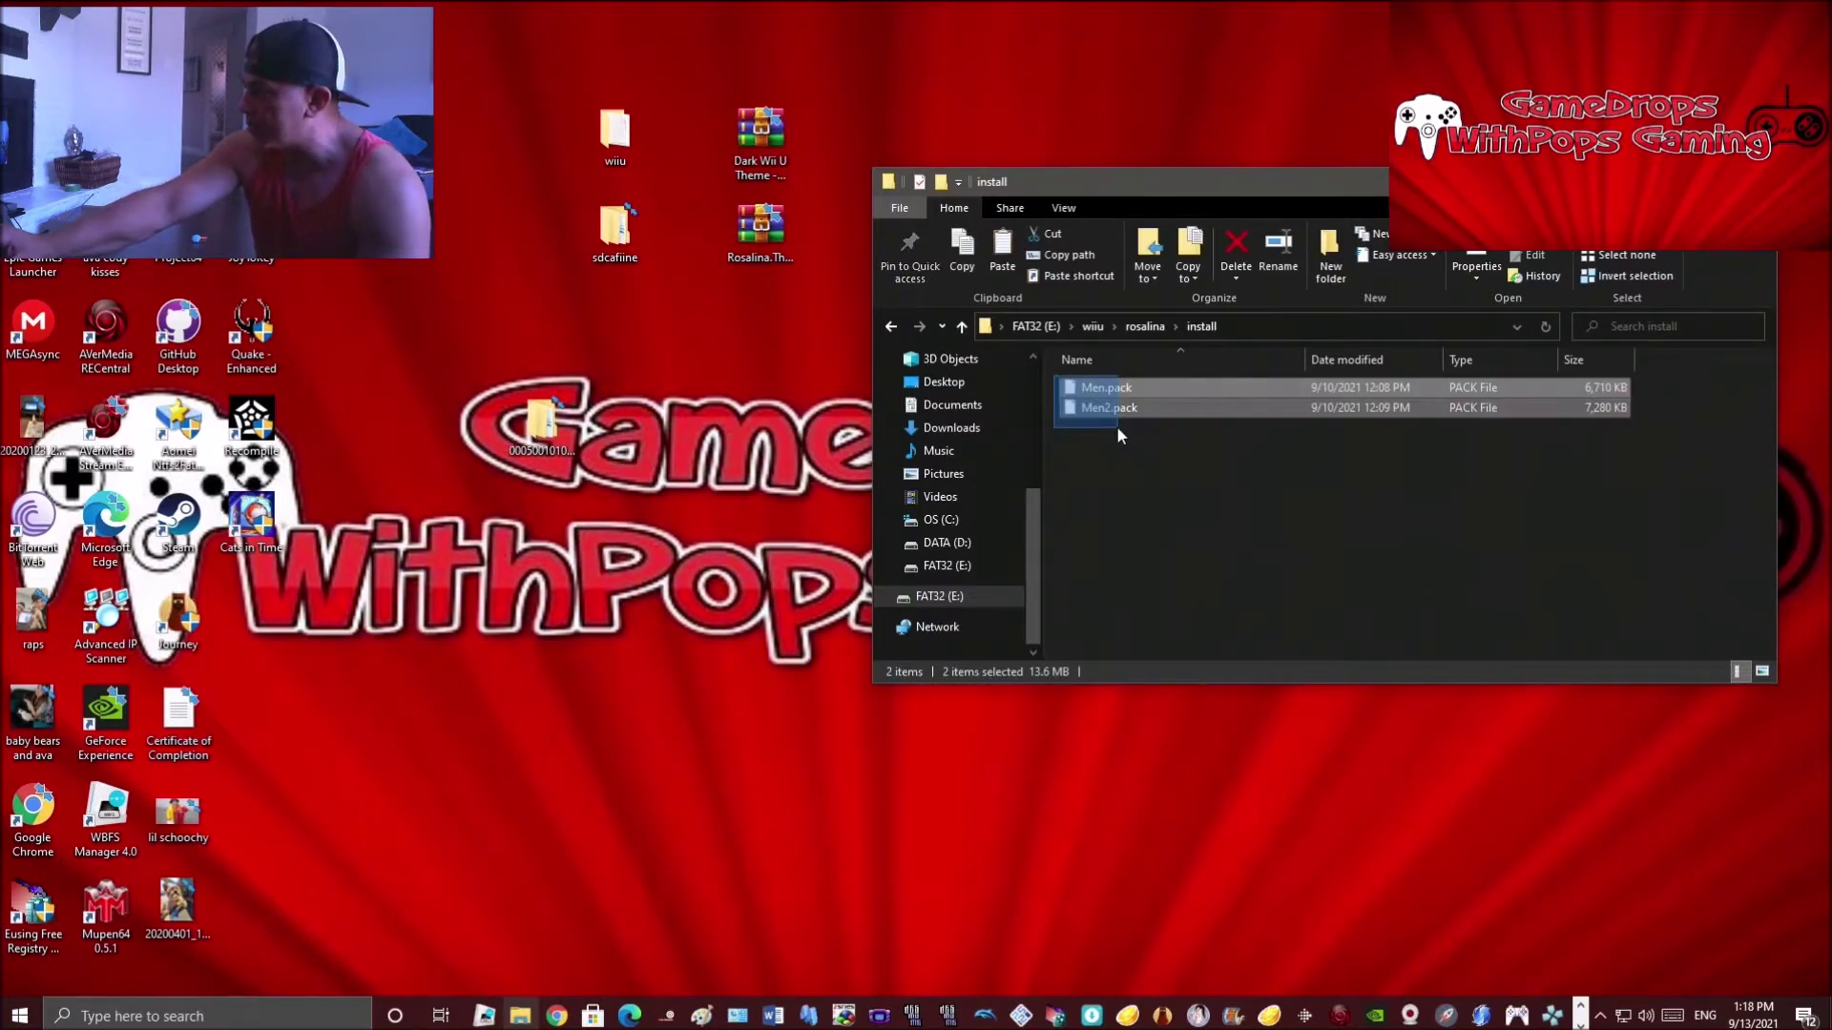
{"action": "right_click", "coordinate": [1107, 399]}
{"action": "left_click", "coordinate": [1170, 669]}
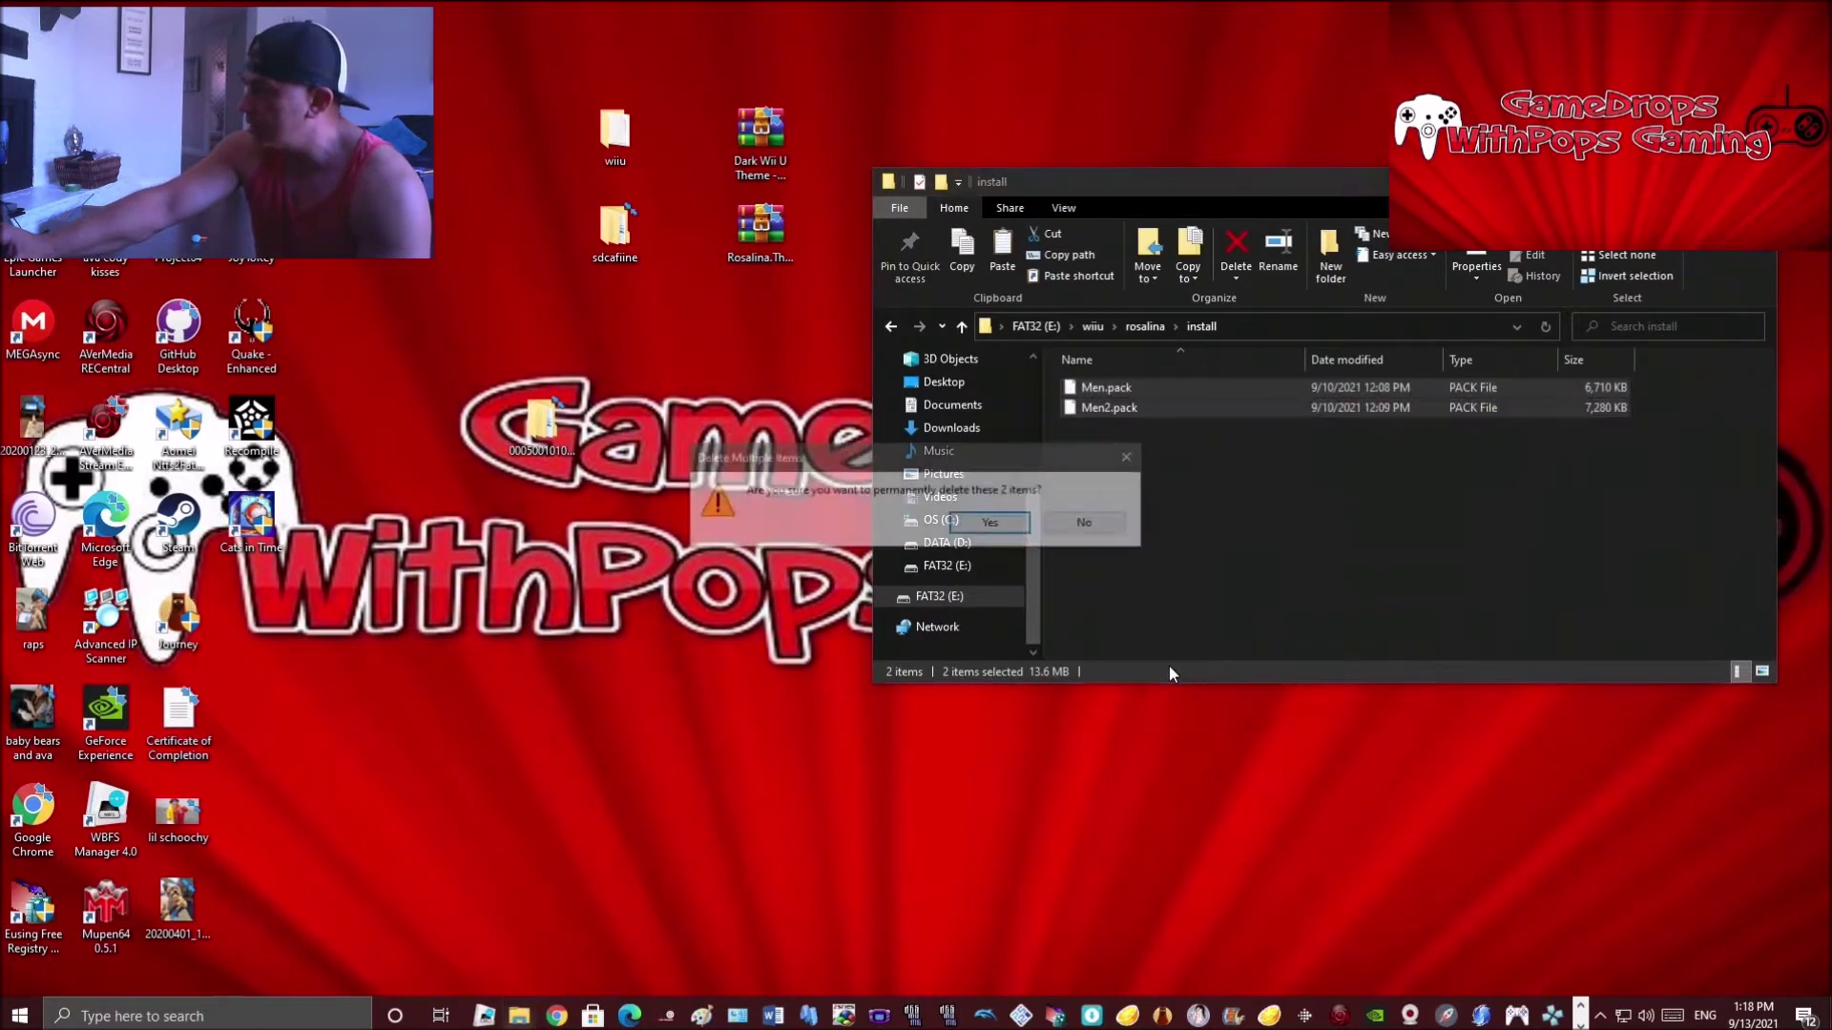
{"action": "left_click", "coordinate": [993, 523]}
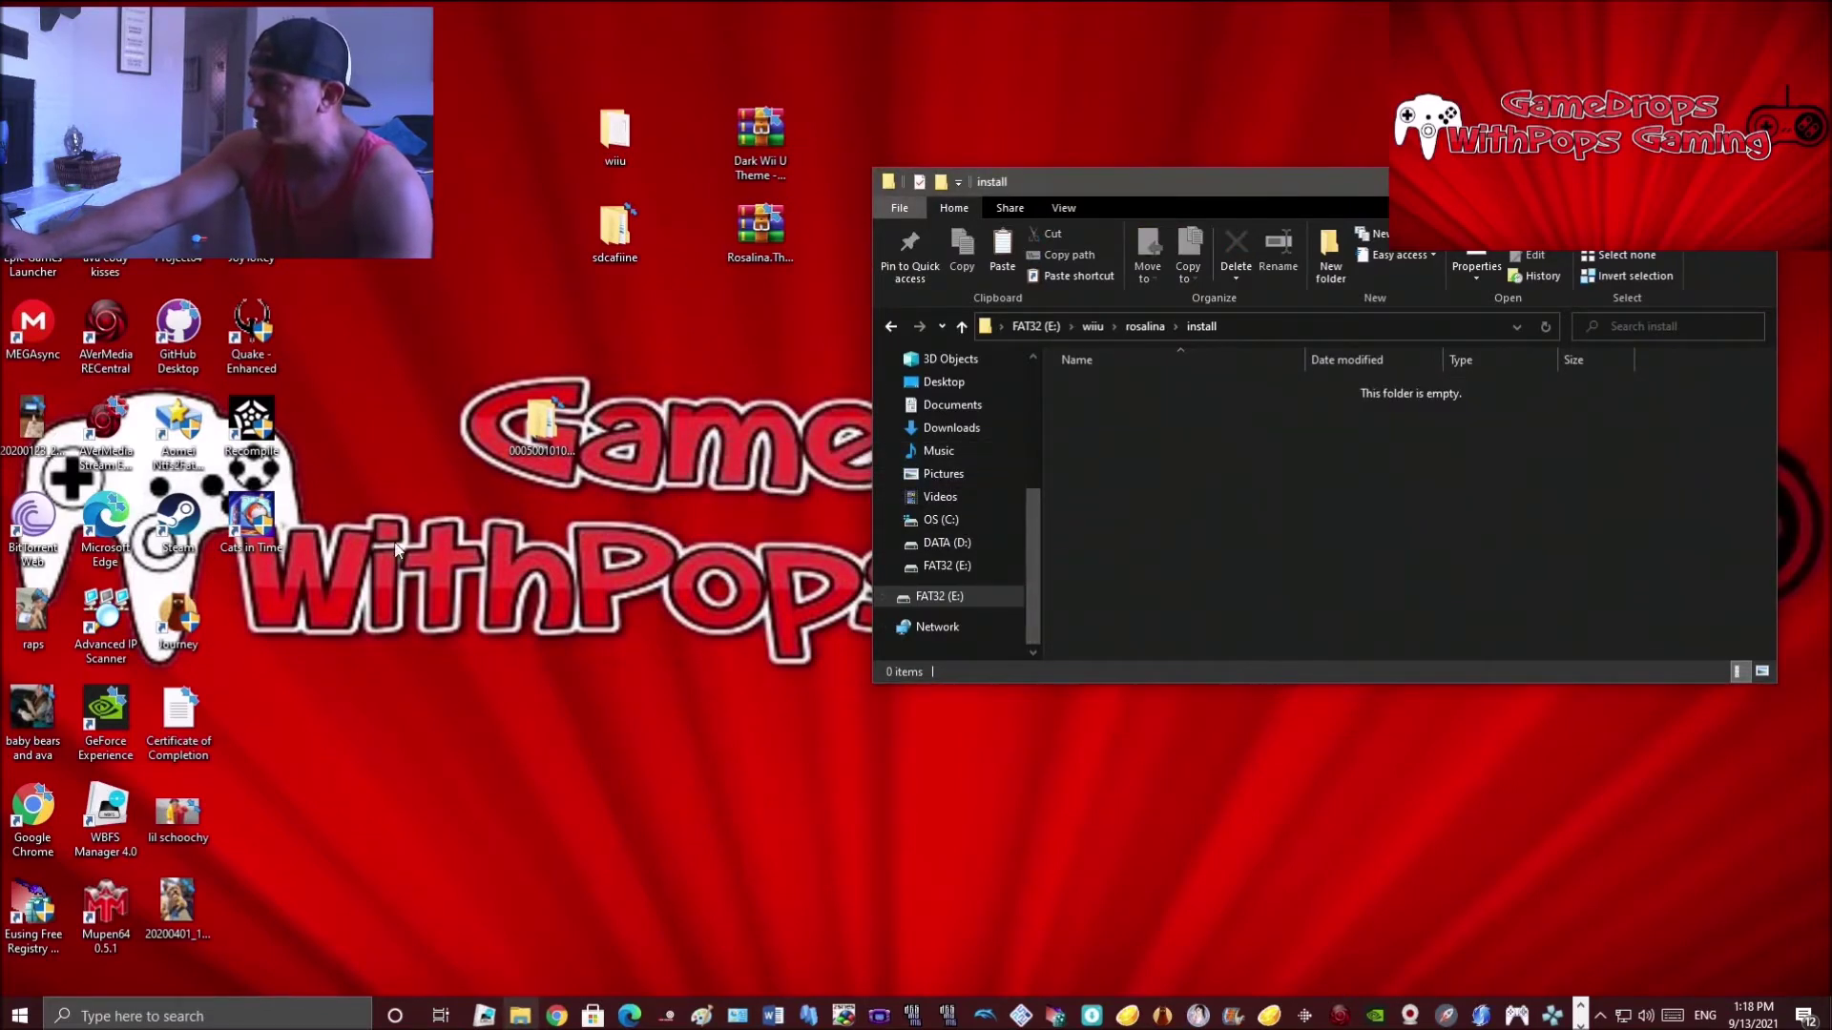
{"action": "double_click", "coordinate": [538, 449]}
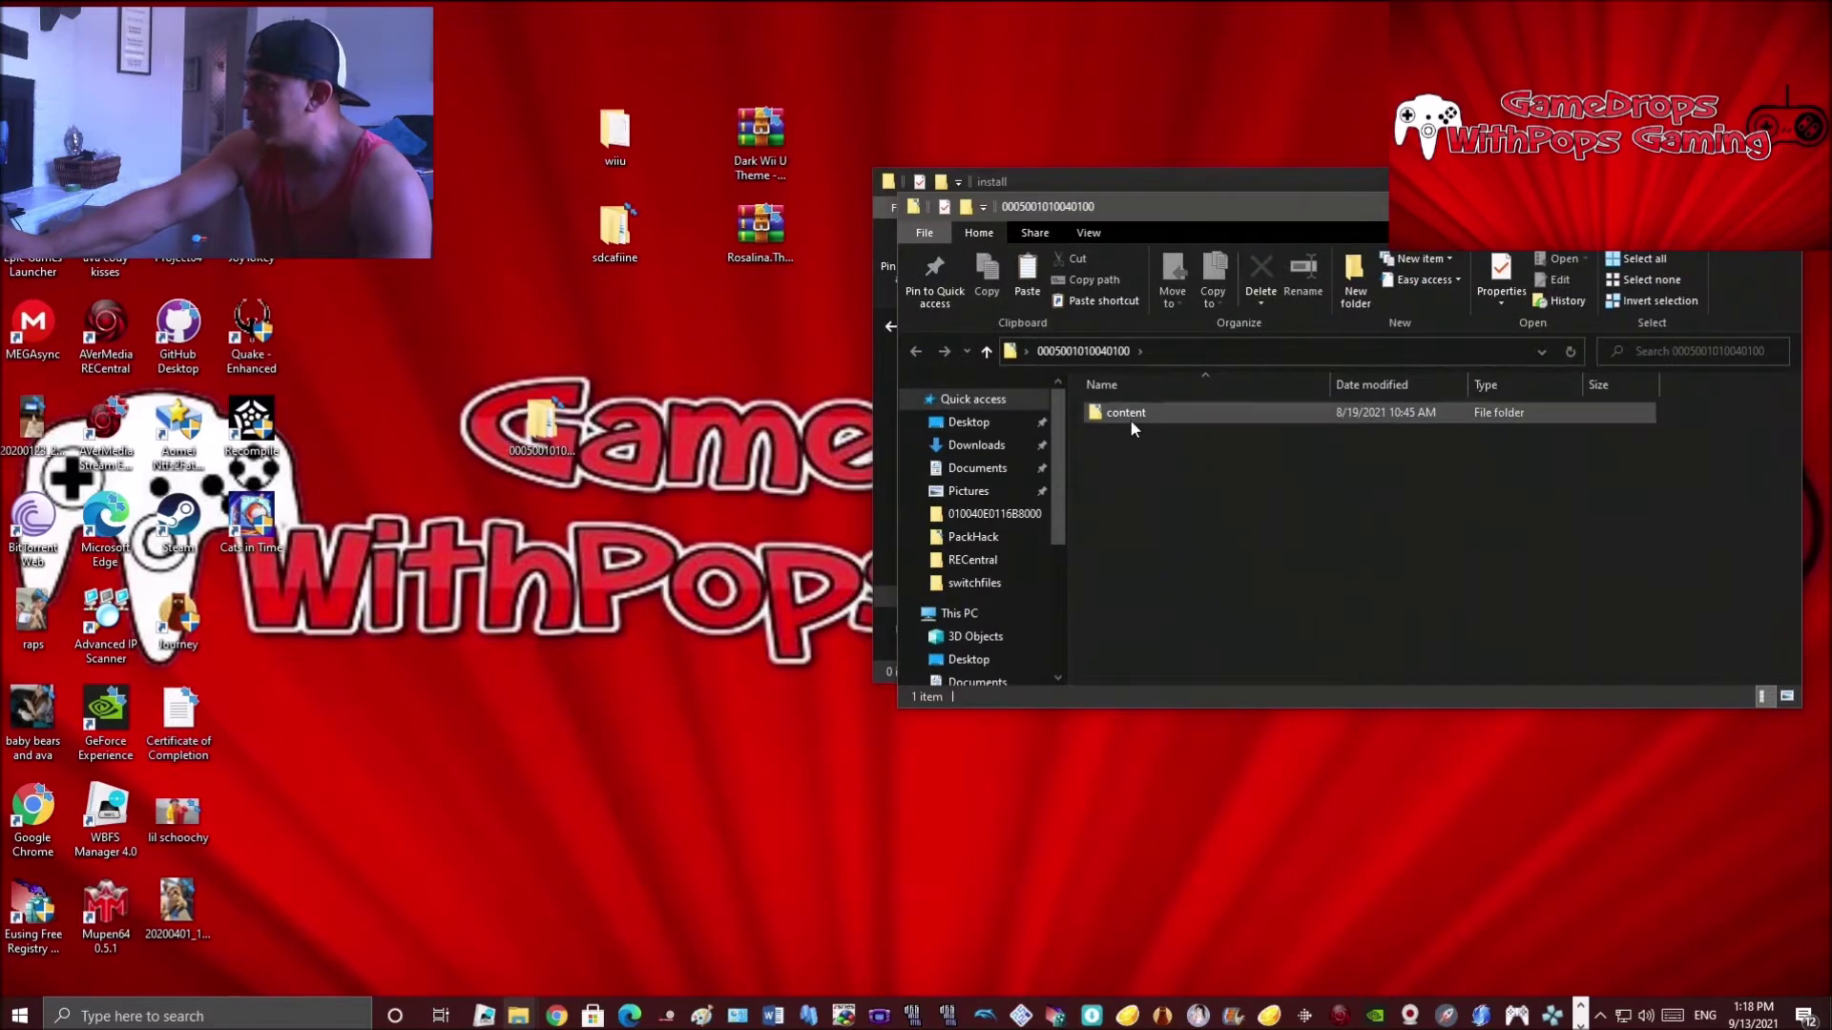
{"action": "double_click", "coordinate": [1129, 413]}
{"action": "double_click", "coordinate": [1131, 413]}
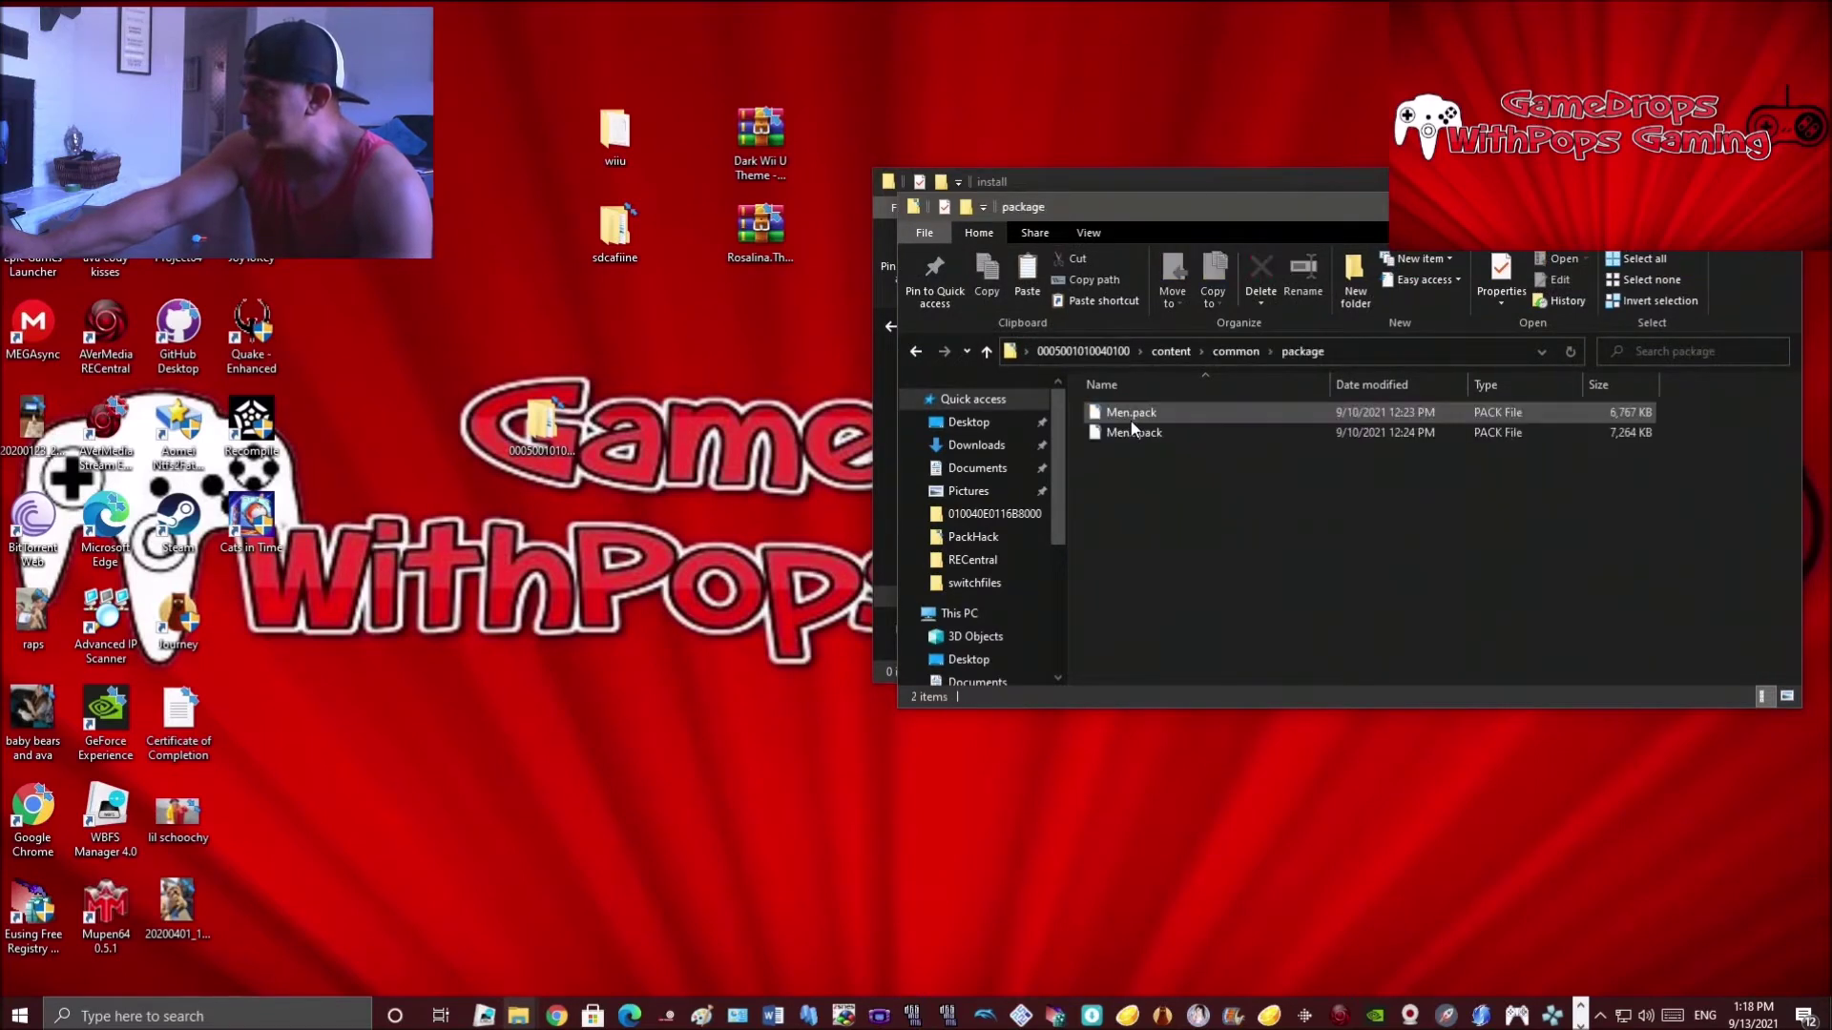
{"action": "left_click_drag", "start_coordinate": [1250, 203], "coordinate": [1664, 203]}
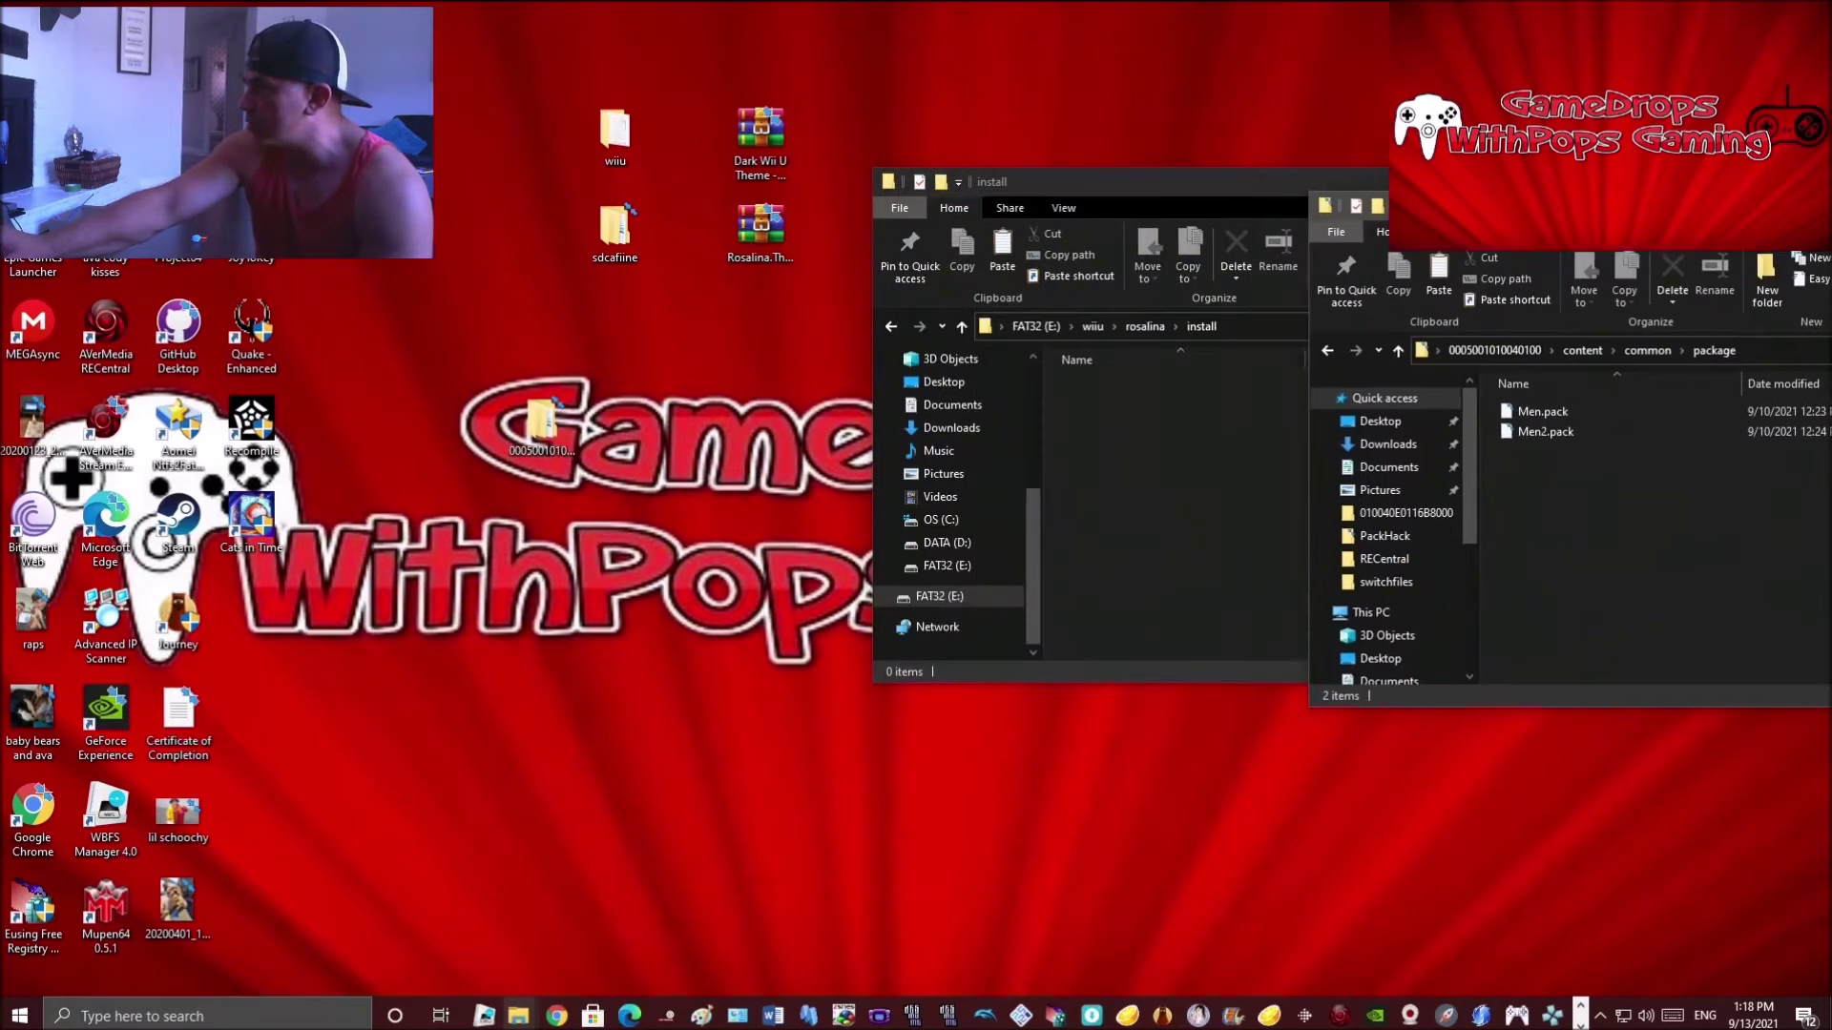
{"action": "left_click_drag", "start_coordinate": [1543, 411], "coordinate": [1154, 466]}
{"action": "left_click", "coordinate": [1801, 604]}
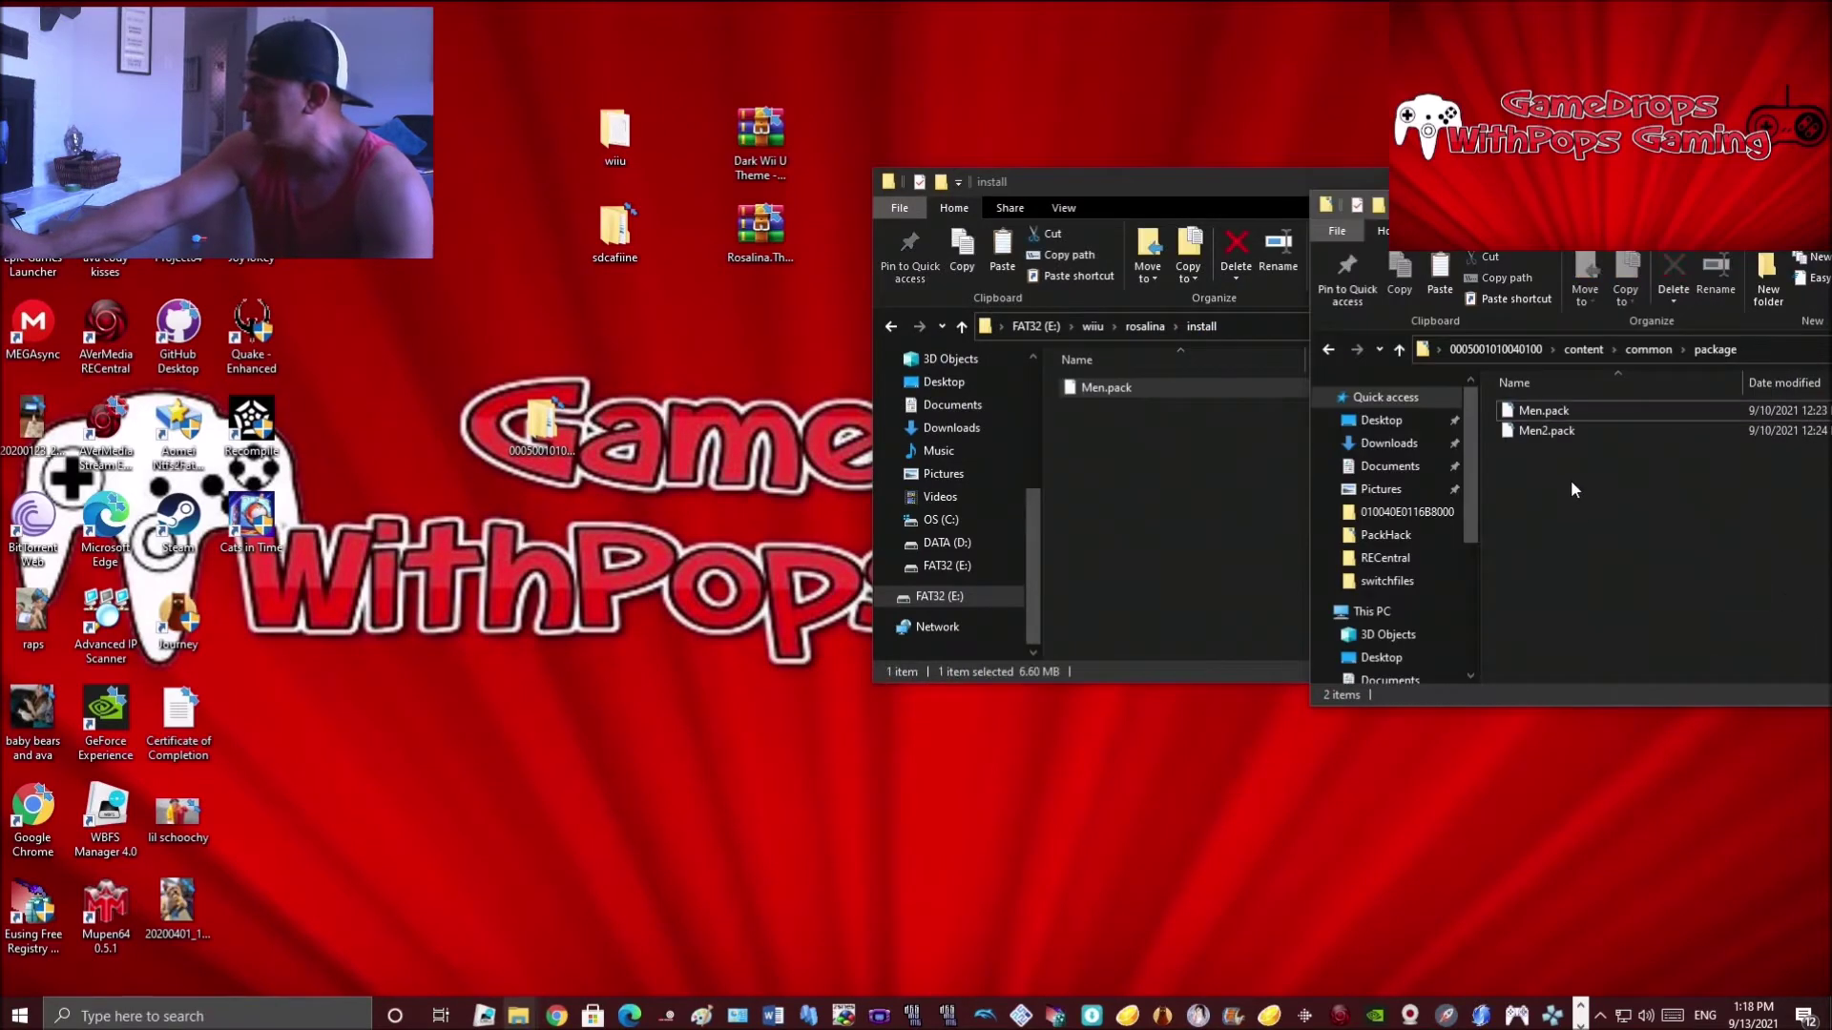
Step: Copy Men2.pack from the desktop's theme package folder into the drive's wiiu/rosalina/install folder and return to the drive's root
{"action": "left_click_drag", "start_coordinate": [1553, 432], "coordinate": [1162, 506]}
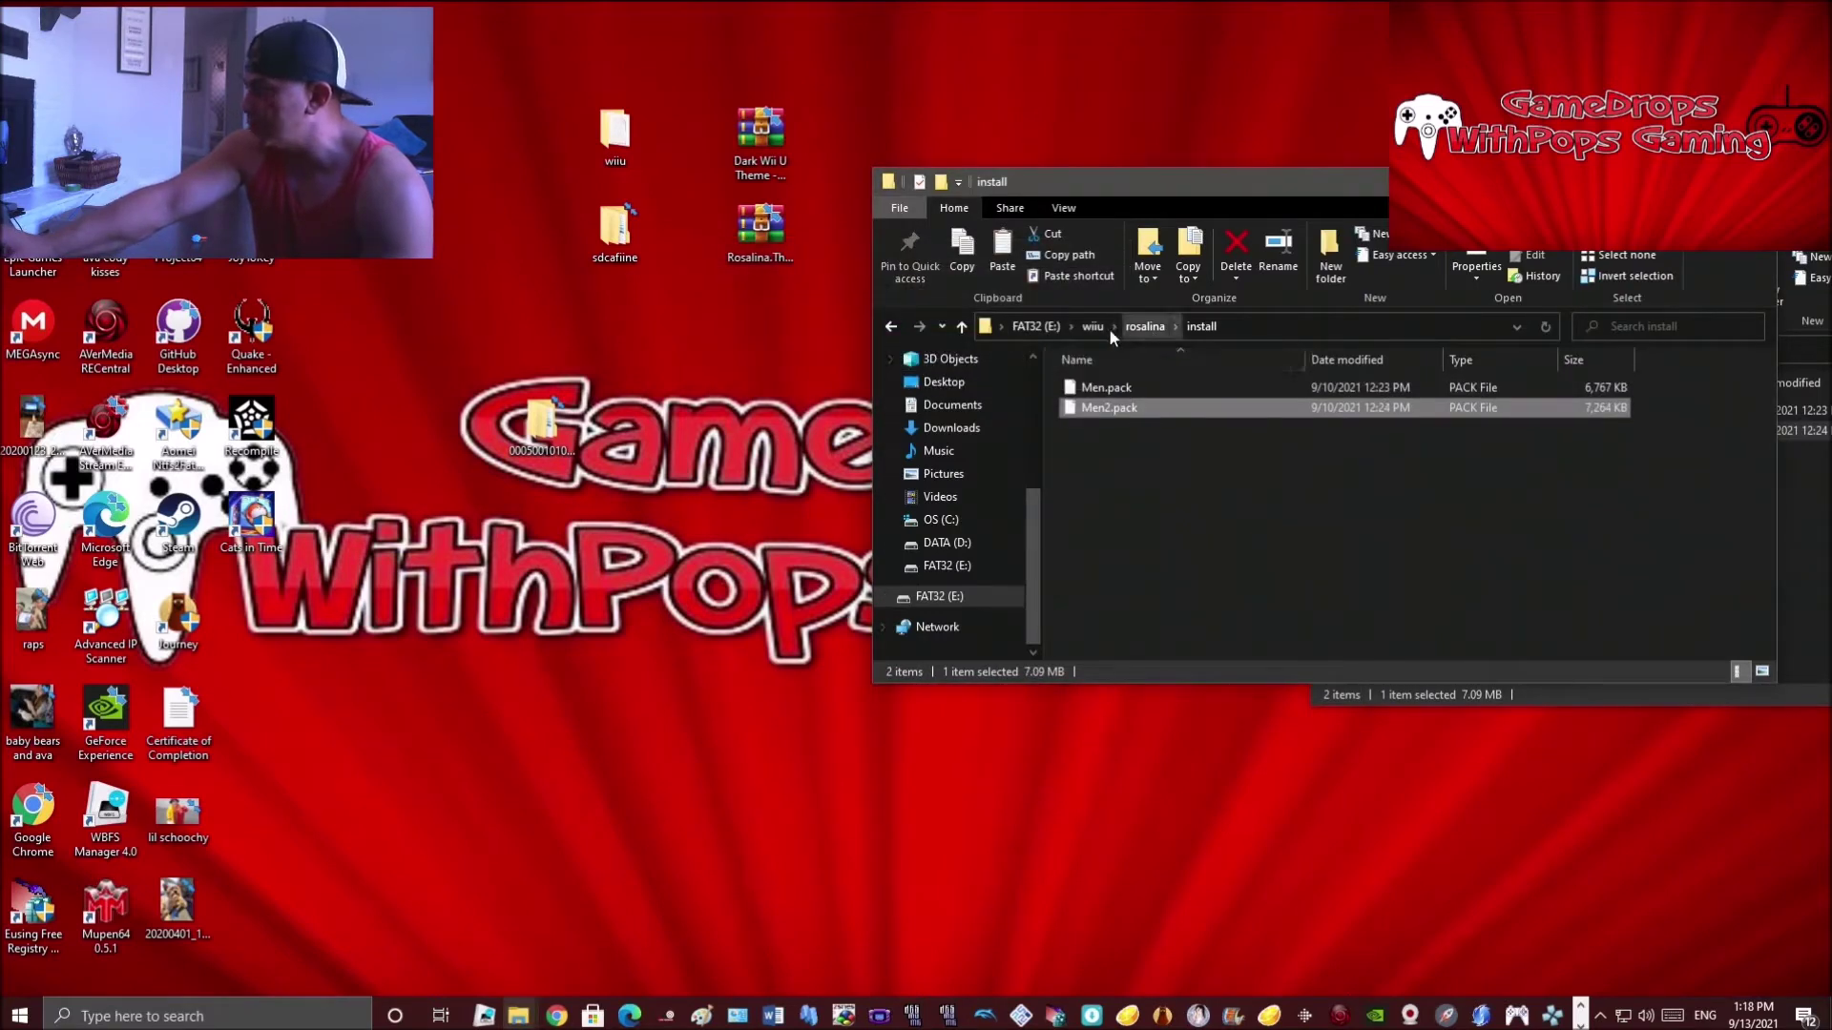
{"action": "left_click", "coordinate": [1138, 327]}
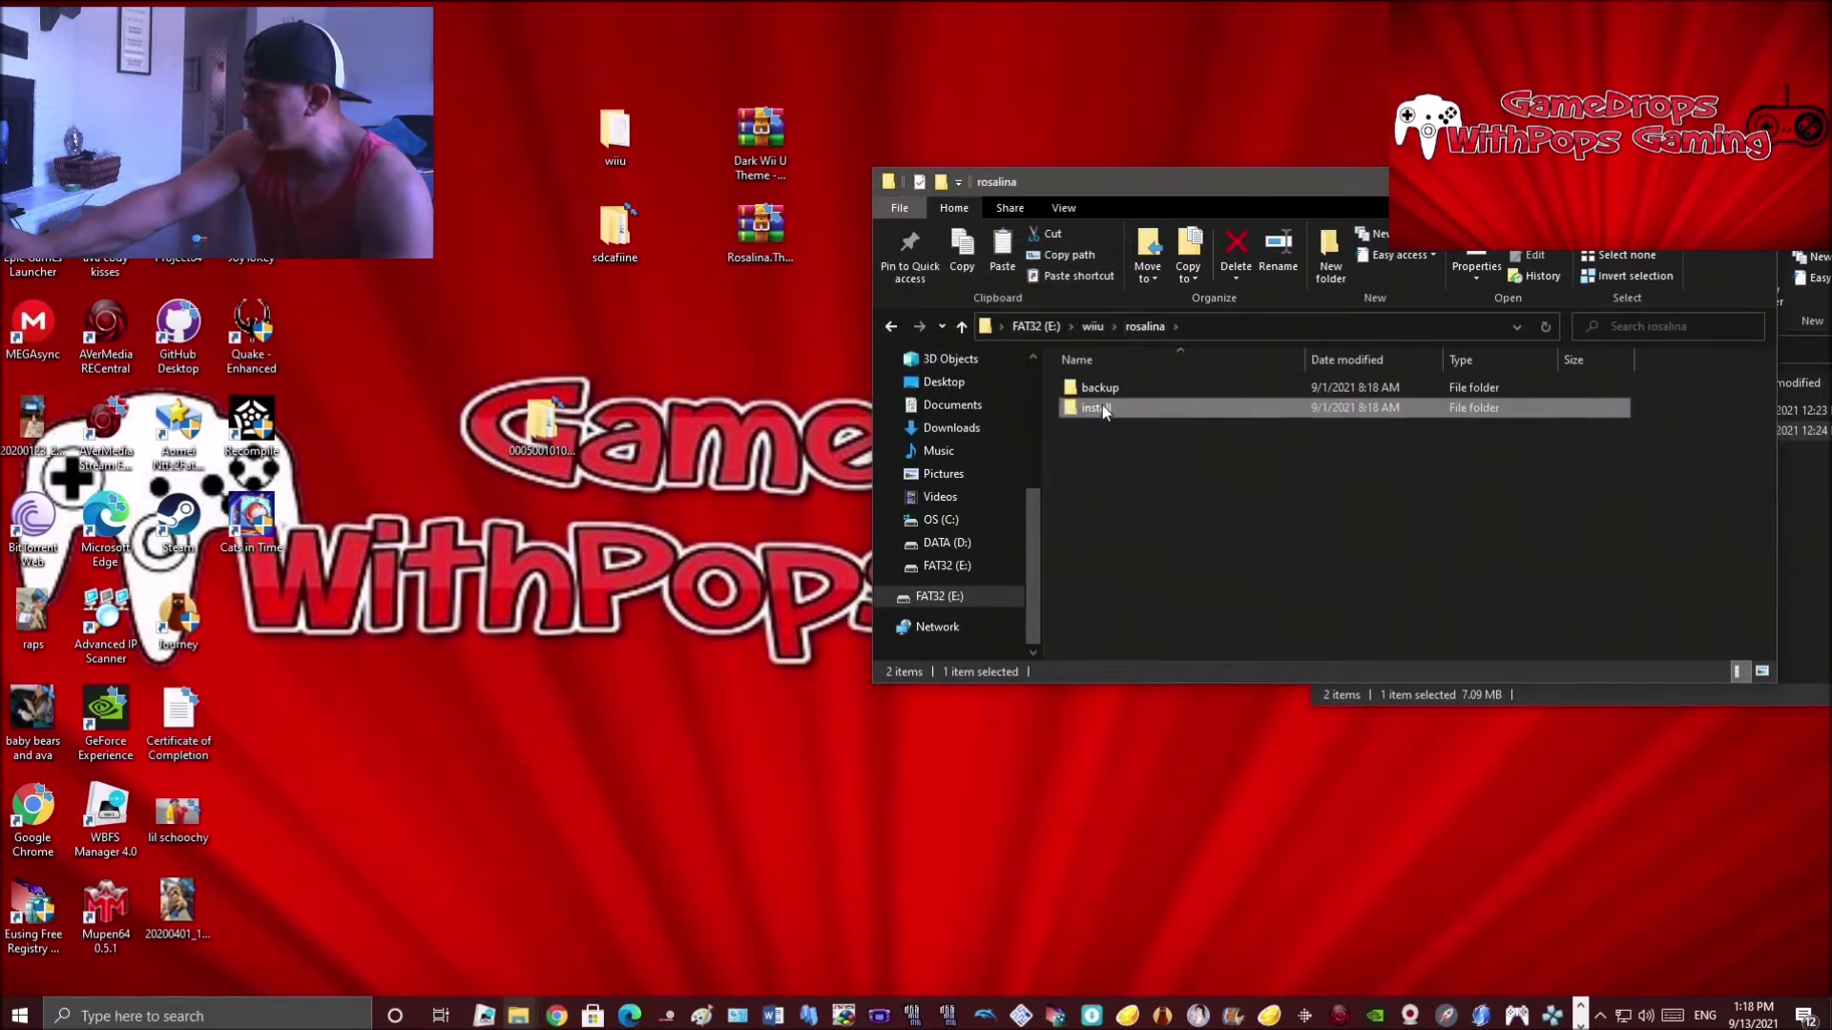
{"action": "left_click", "coordinate": [1090, 326]}
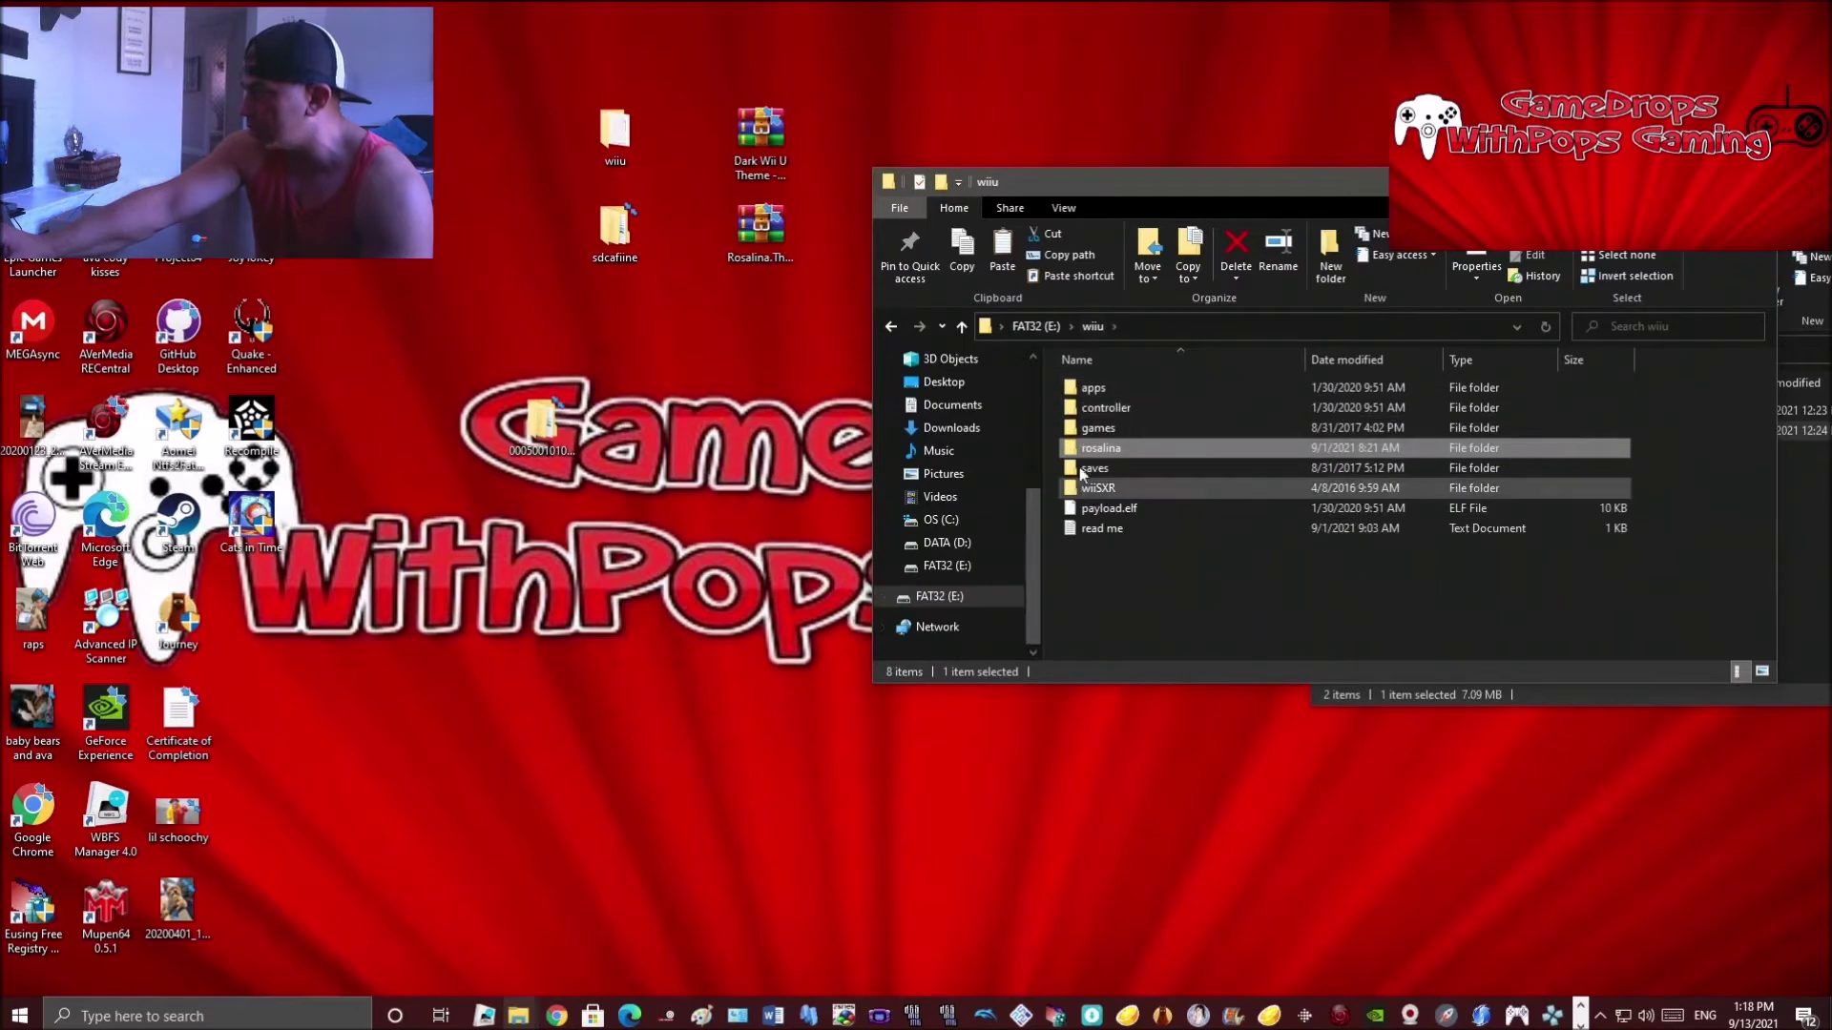
{"action": "left_click", "coordinate": [1022, 327]}
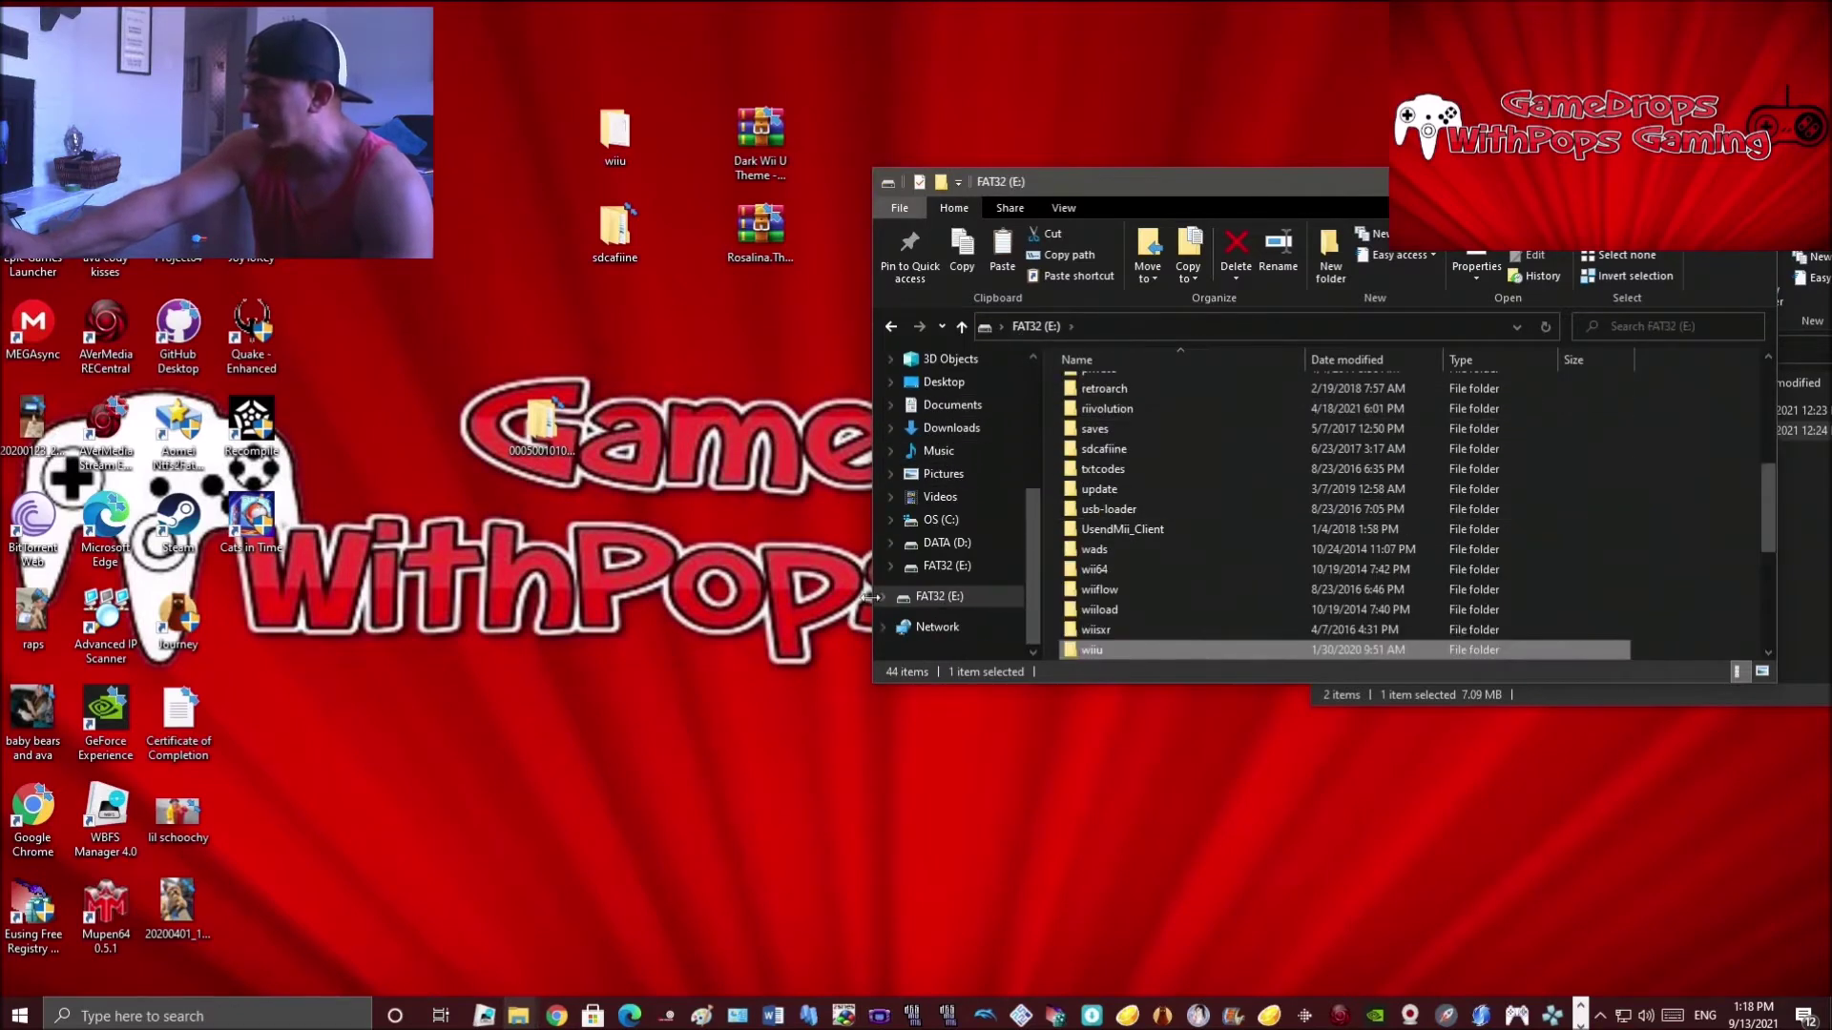
Step: Eject the FAT32 (E:) drive
{"action": "left_click", "coordinate": [925, 603]}
{"action": "right_click", "coordinate": [926, 603]}
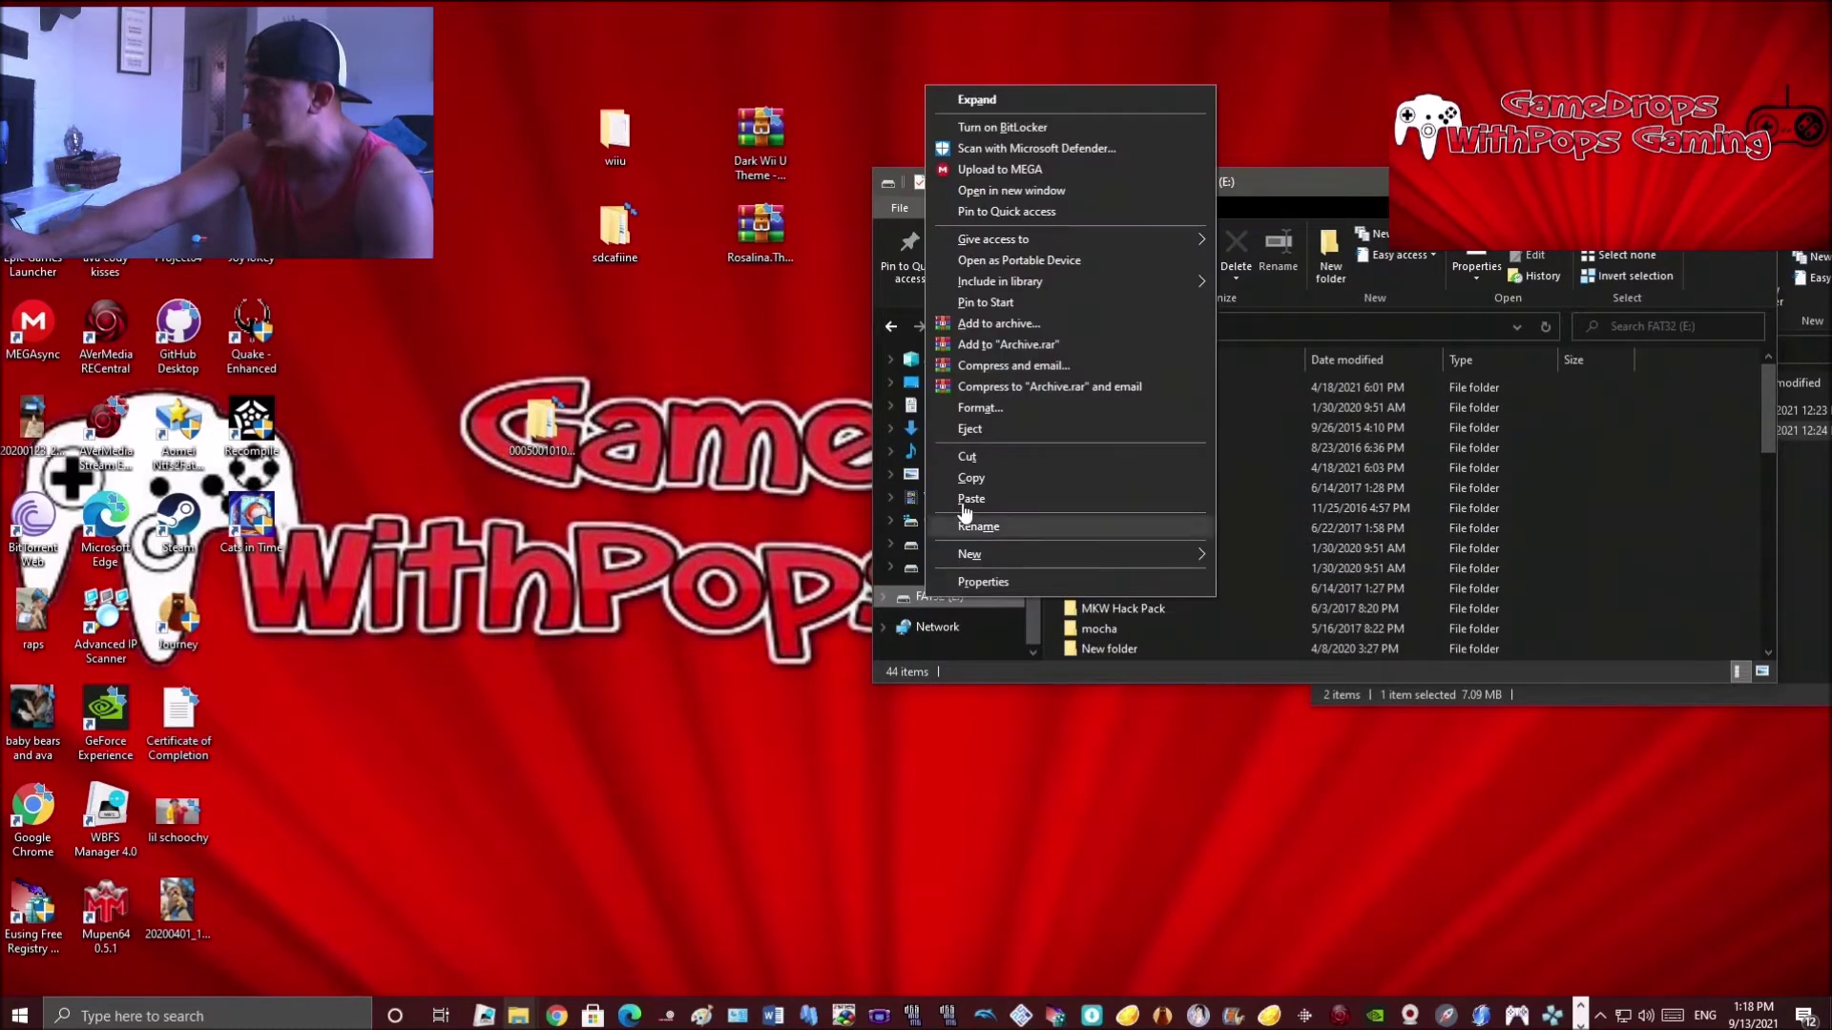
{"action": "left_click", "coordinate": [973, 434]}
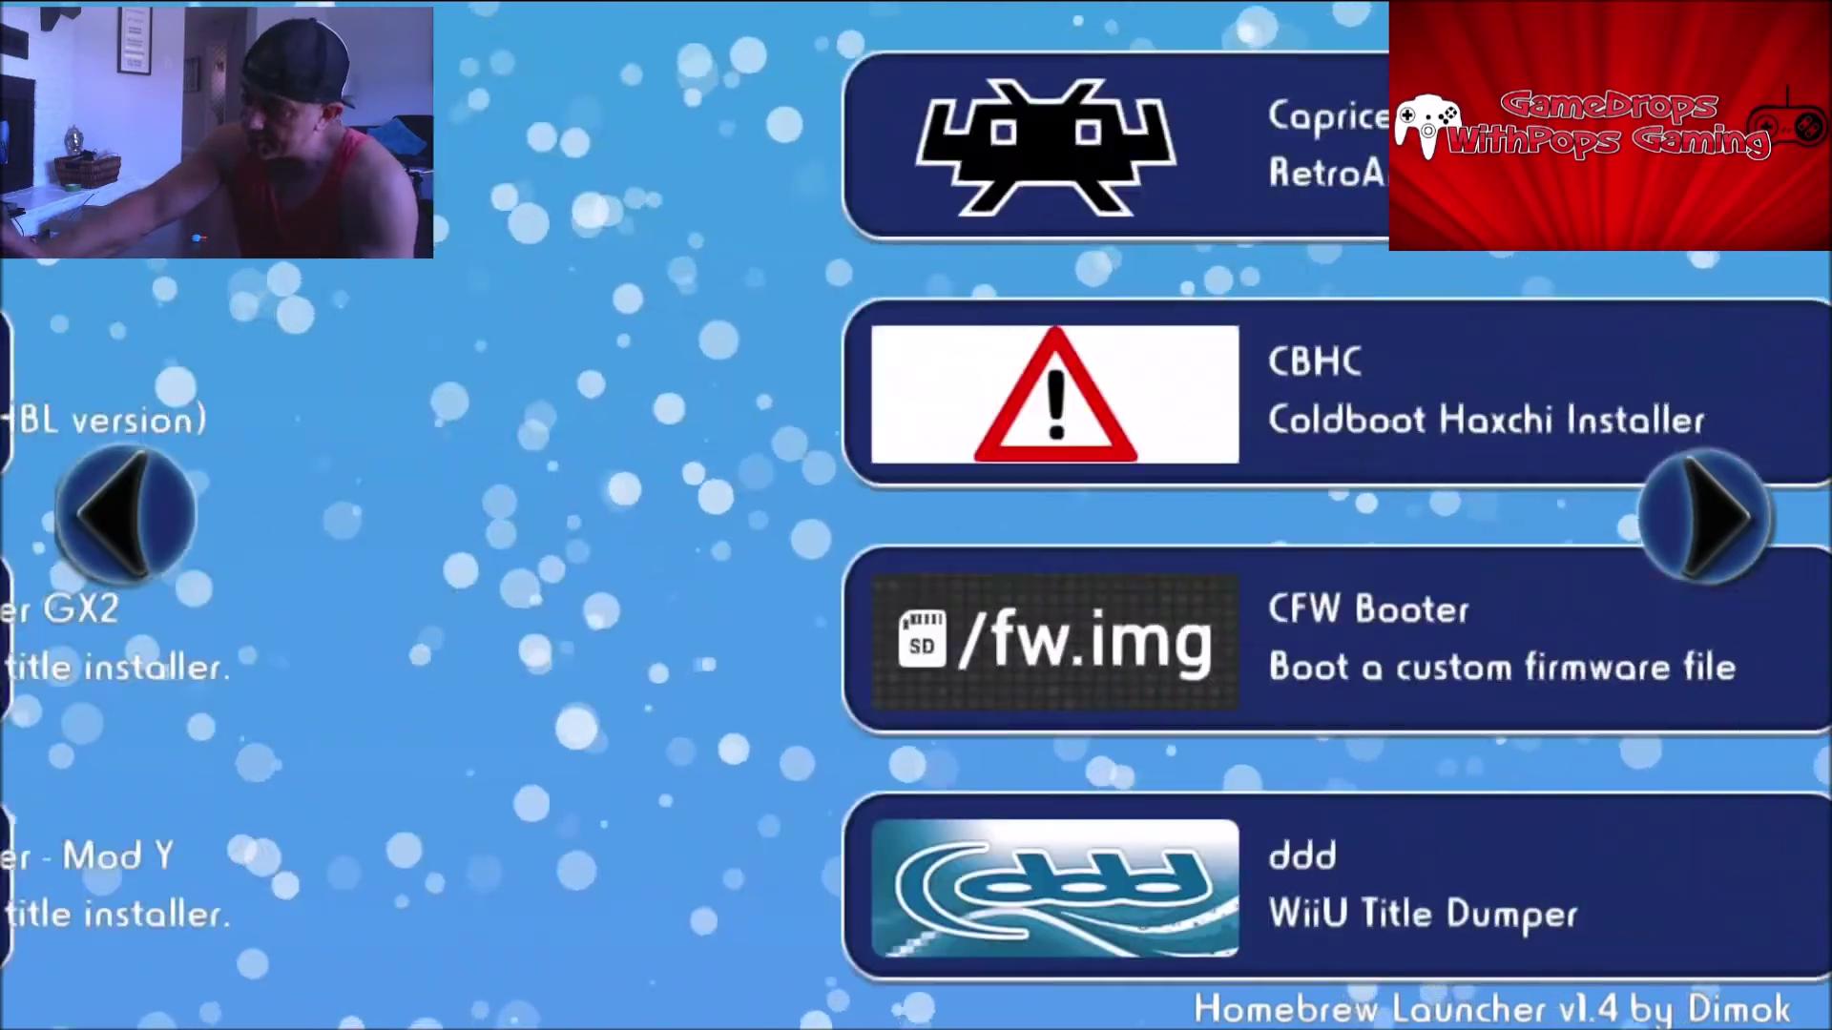
Step: Find the Rosalina Theme Installer among the Homebrew Launcher's apps on the Wii U and open it
{"action": "key", "text": "Right"}
{"action": "key", "text": "Right"}
{"action": "key", "text": "Right"}
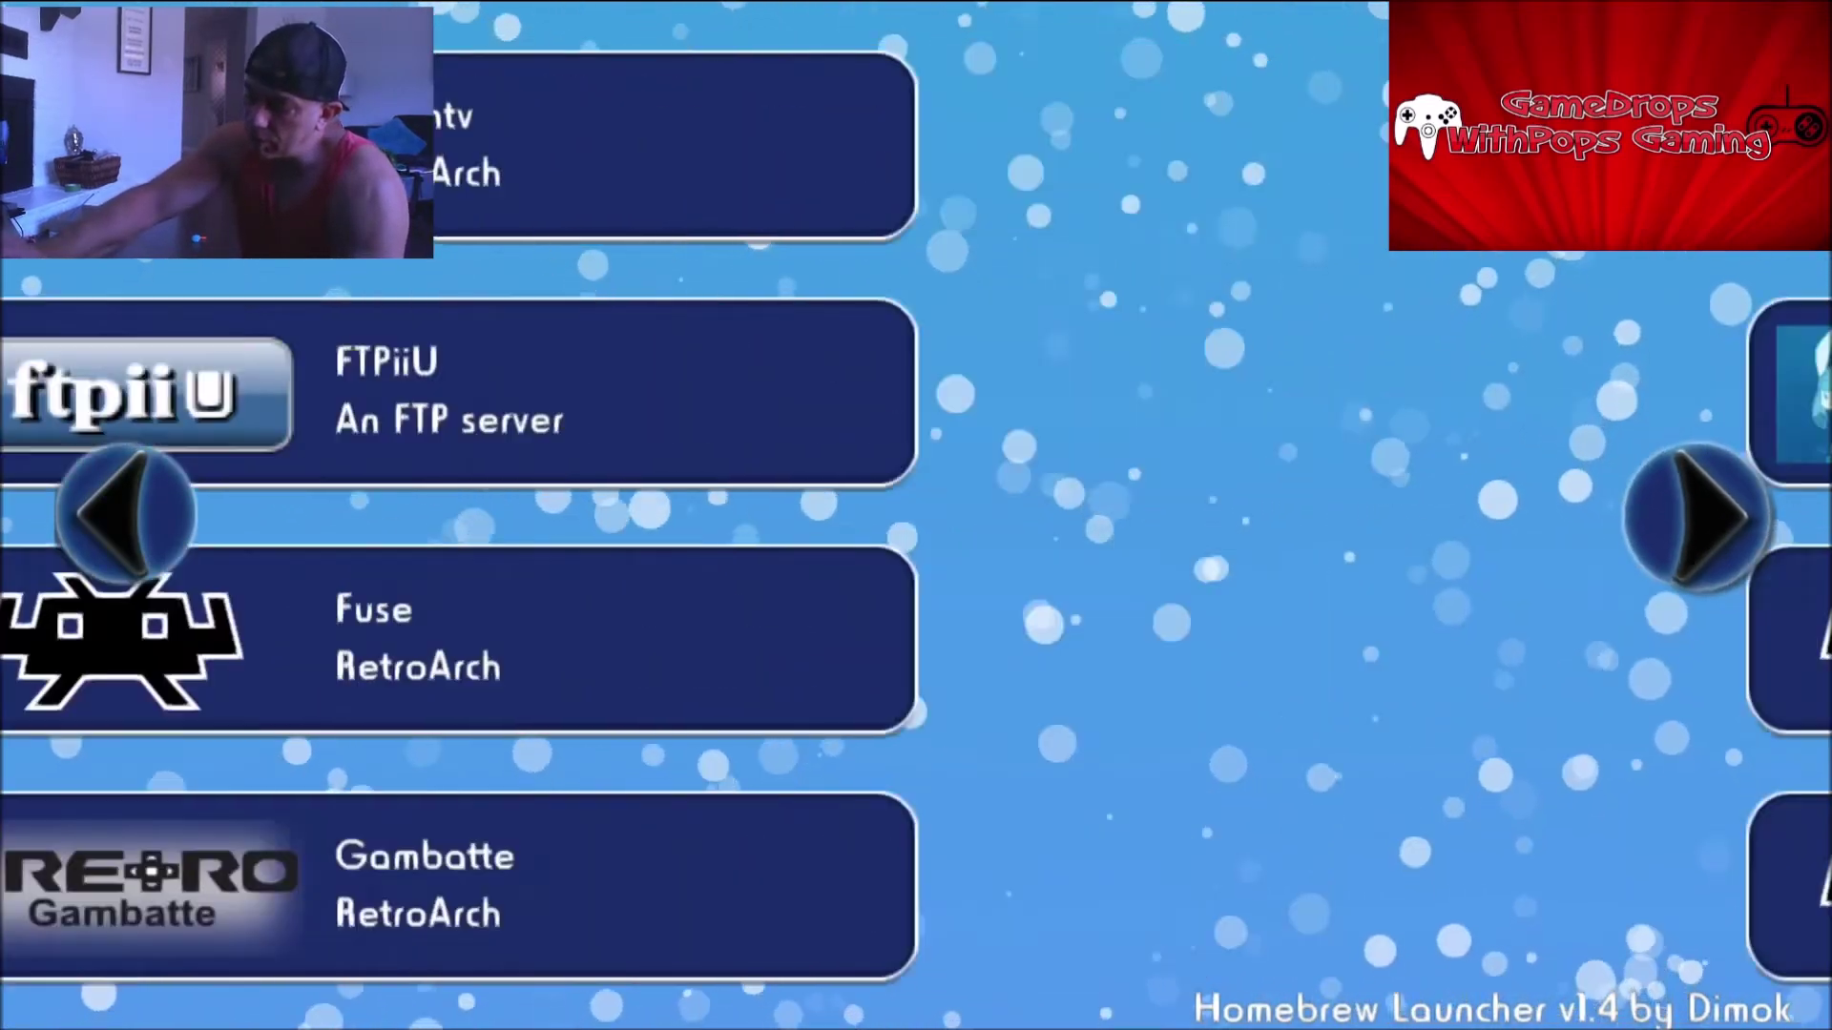
{"action": "key", "text": "Right"}
{"action": "key", "text": "Right"}
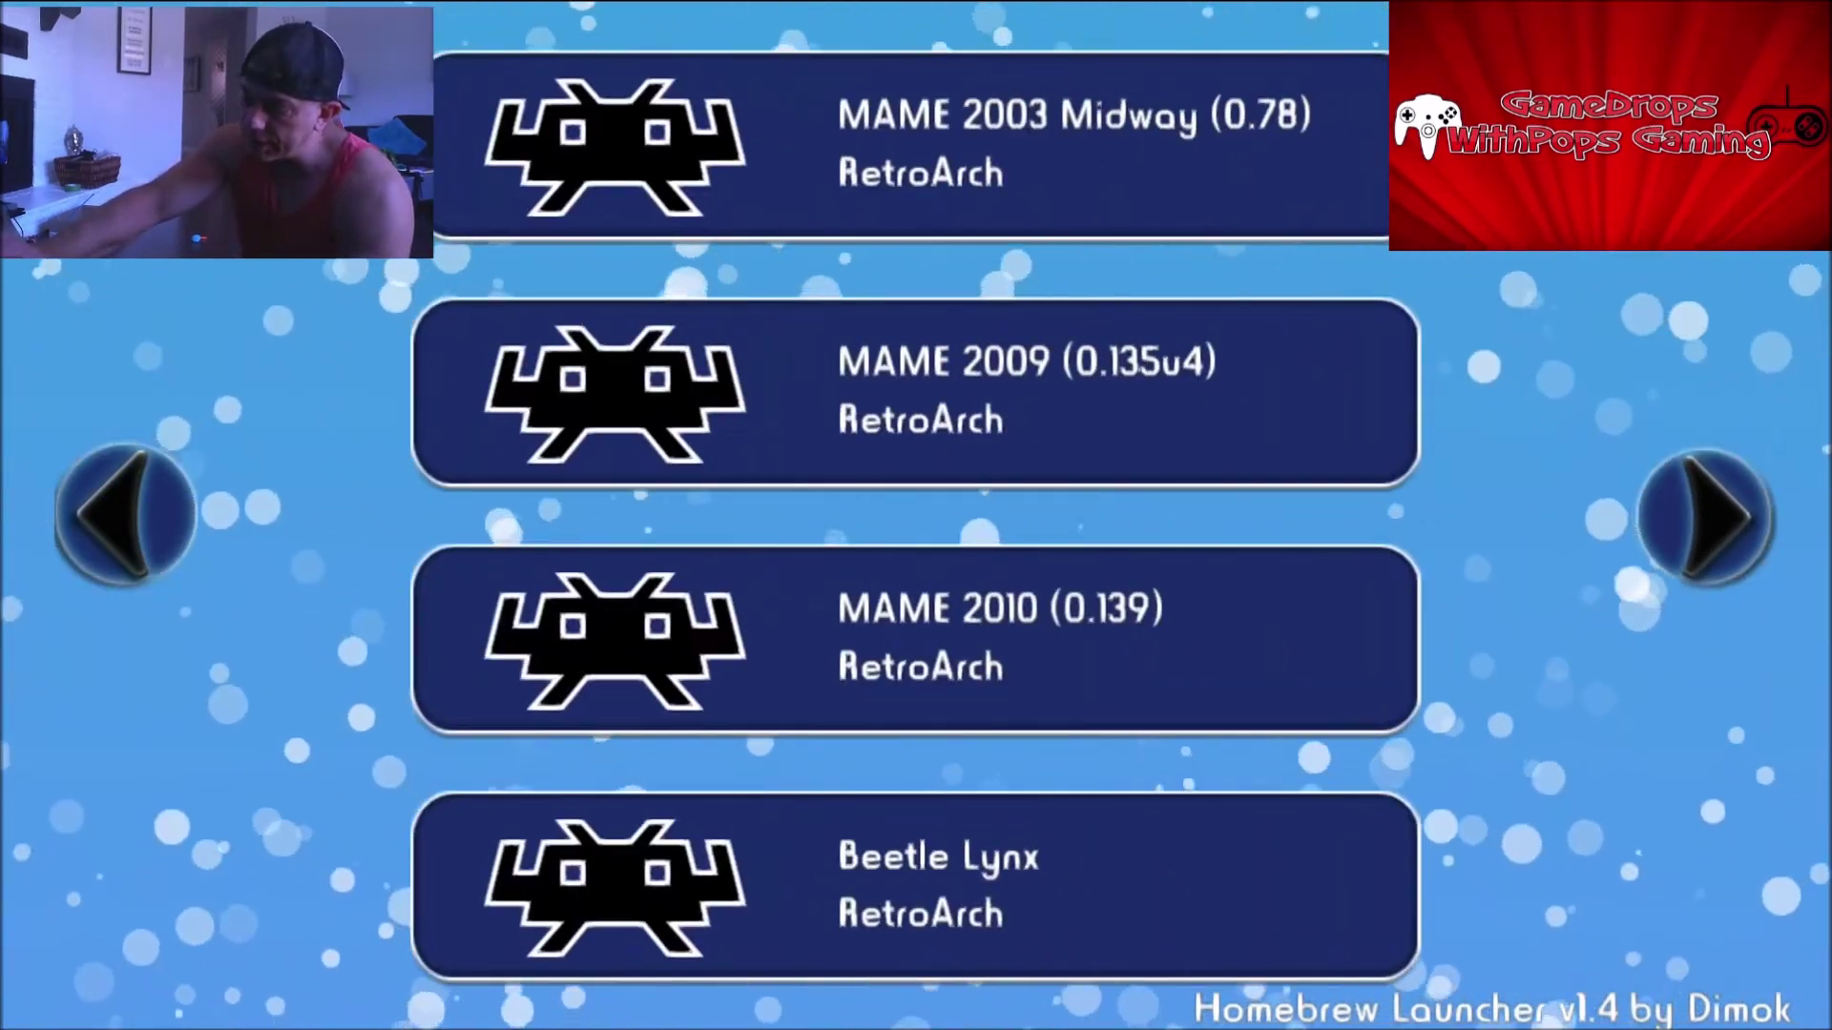
{"action": "key", "text": "Right"}
{"action": "key", "text": "Right"}
{"action": "key", "text": "Right"}
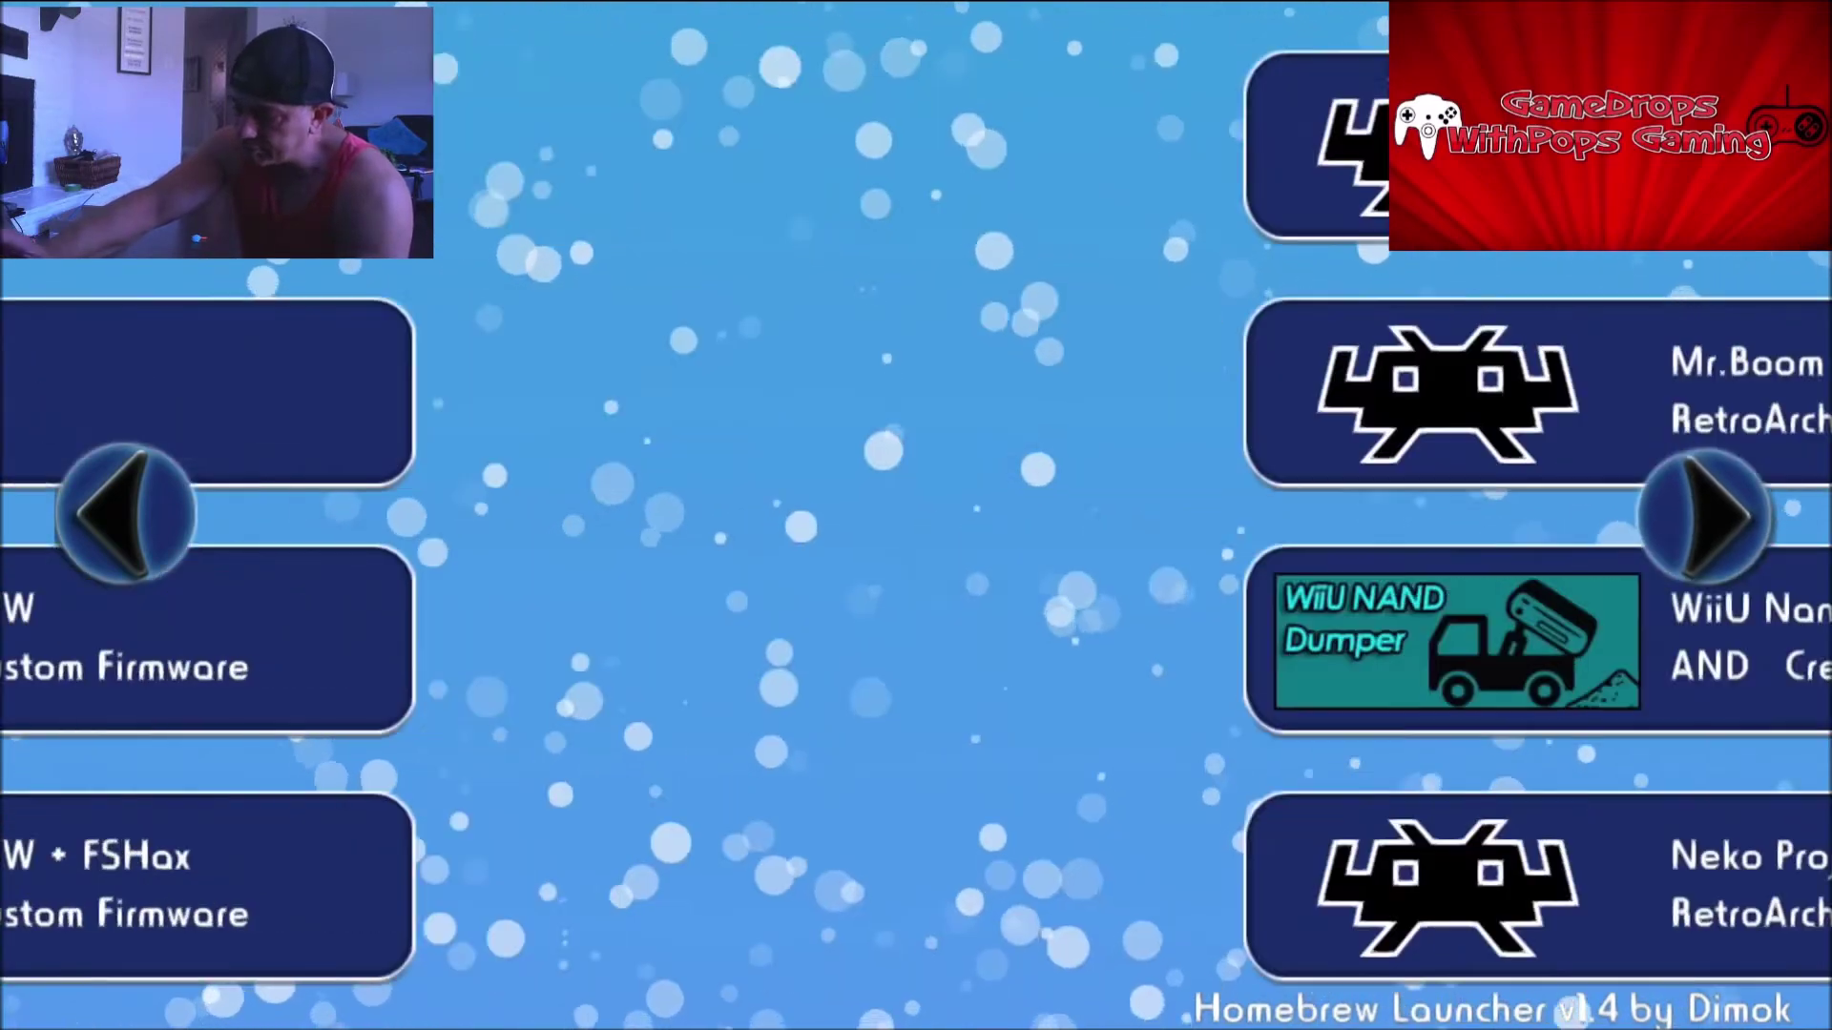
{"action": "key", "text": "Right"}
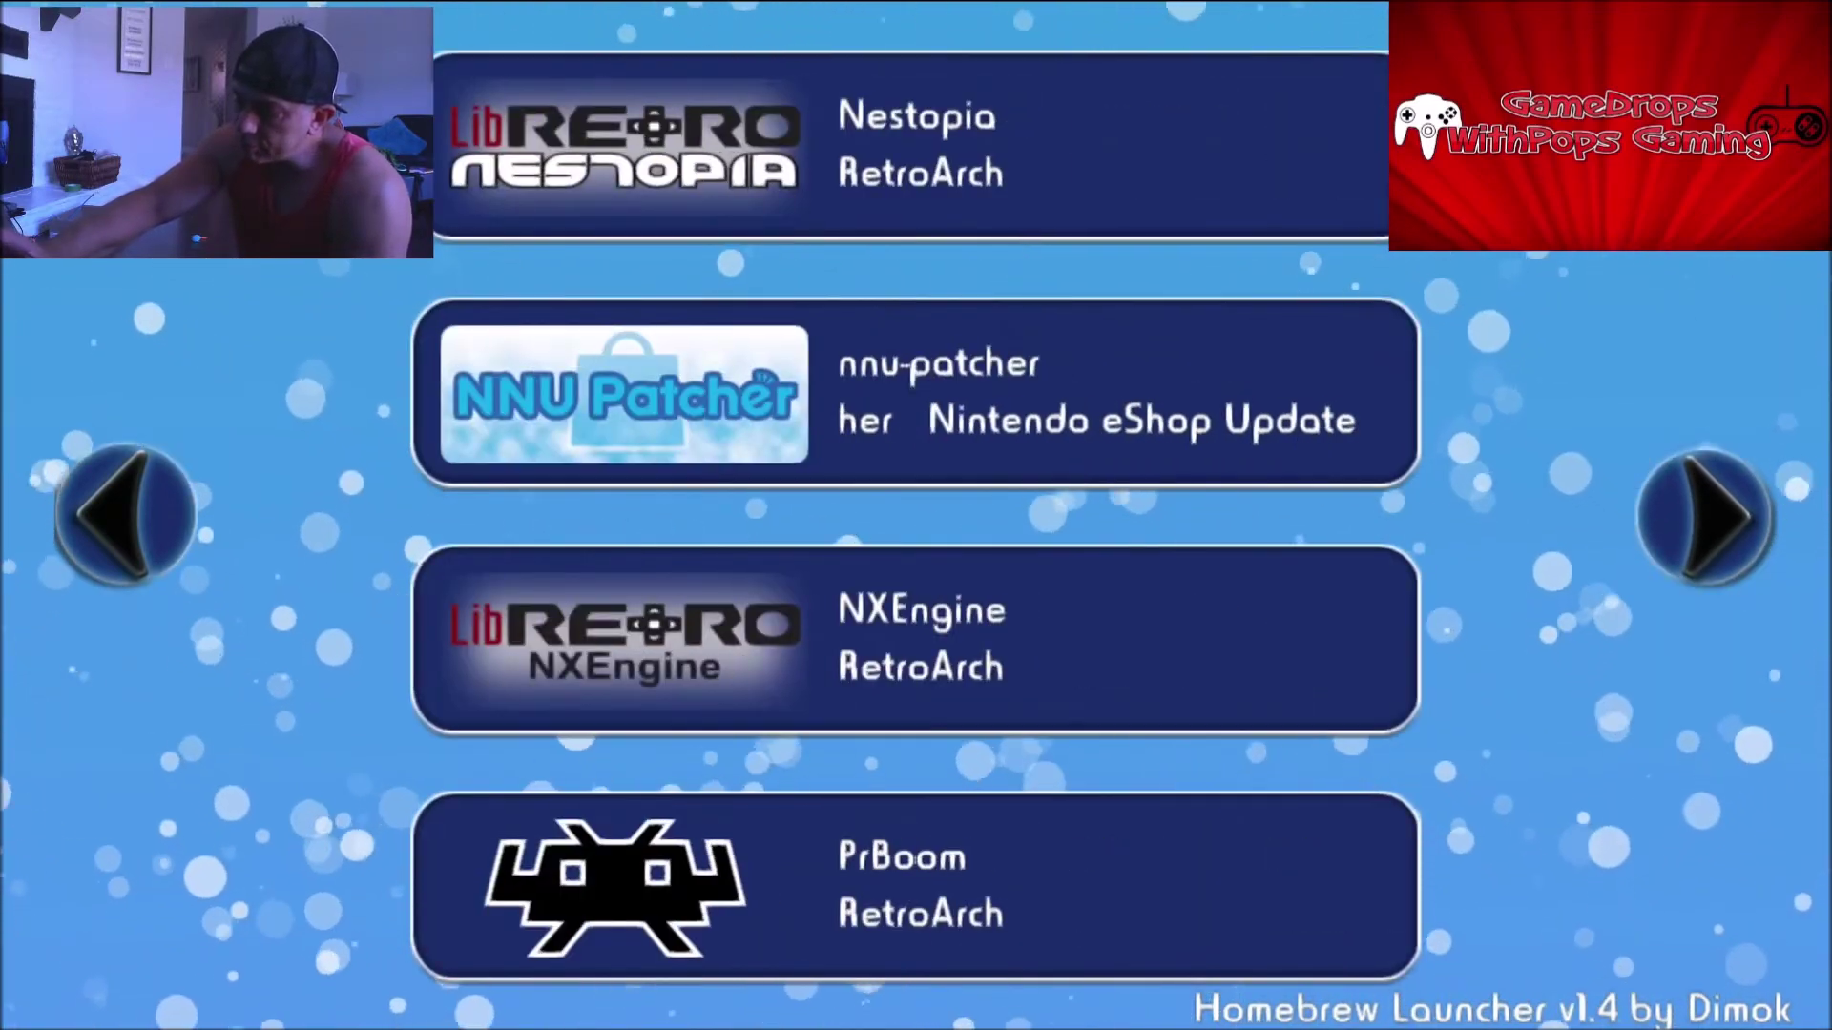
{"action": "key", "text": "Right"}
{"action": "key", "text": "Right"}
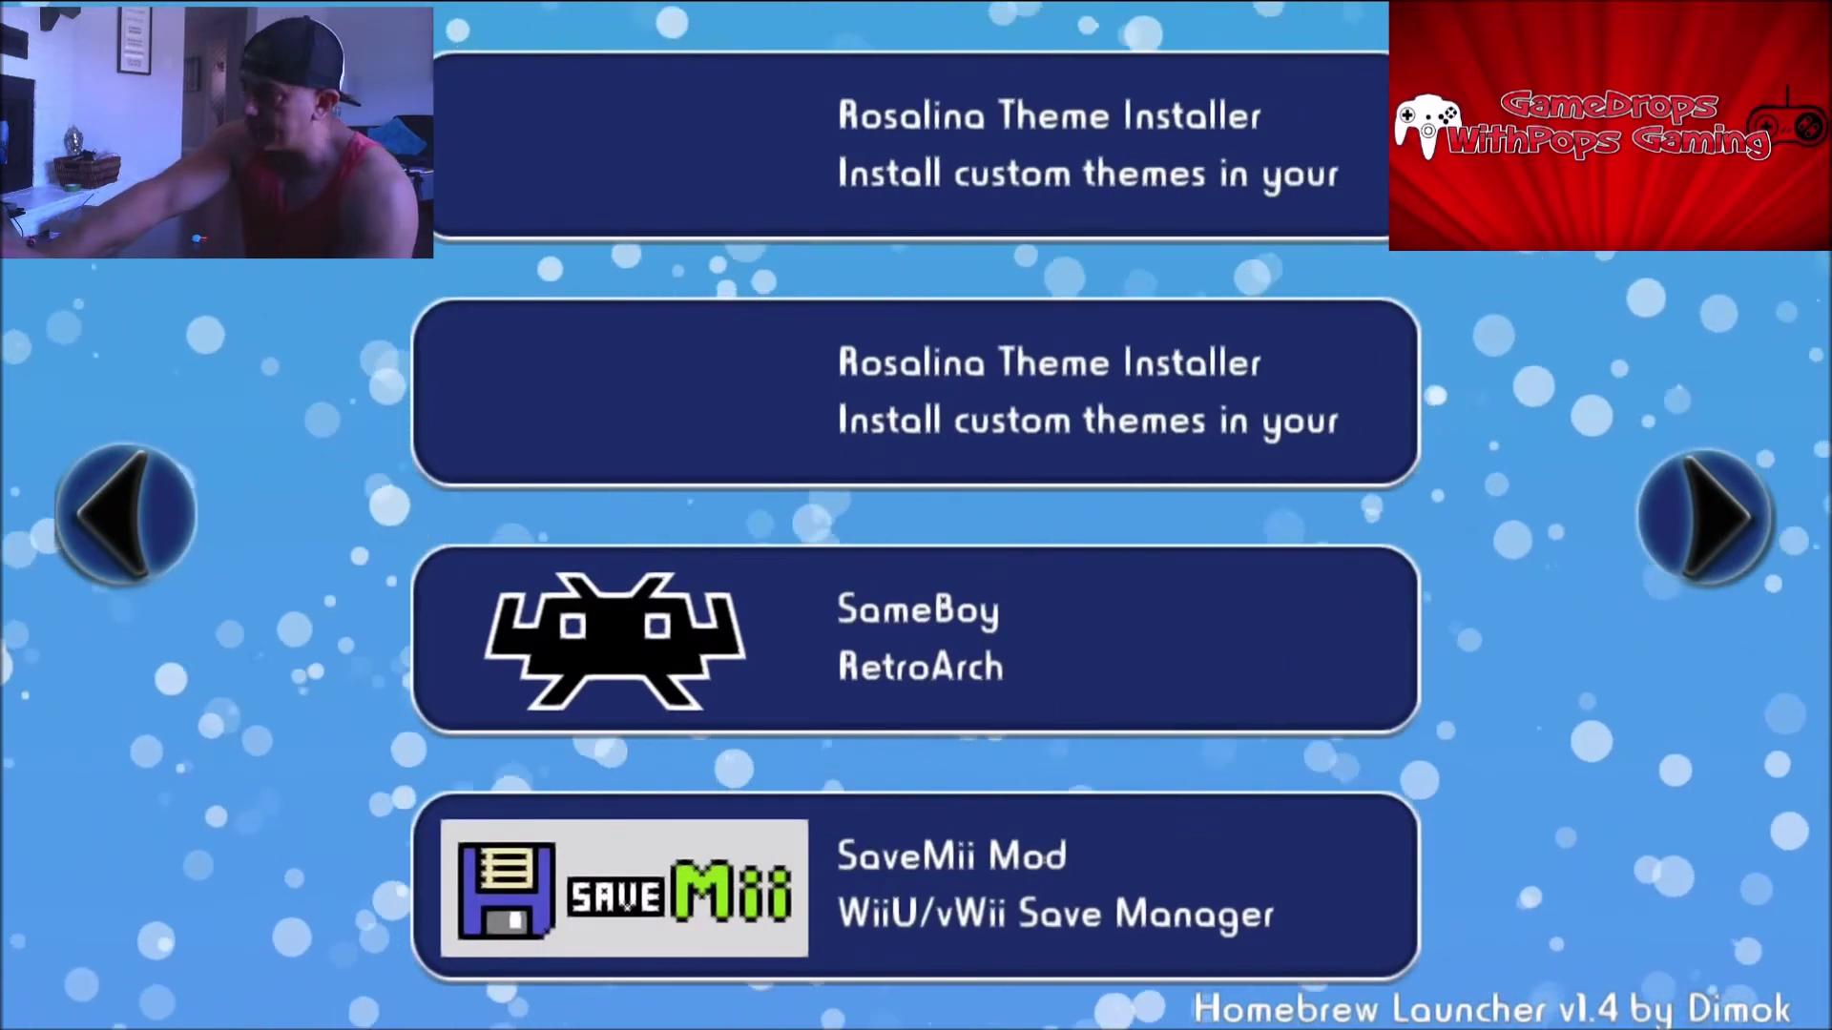
{"action": "key", "text": "Return"}
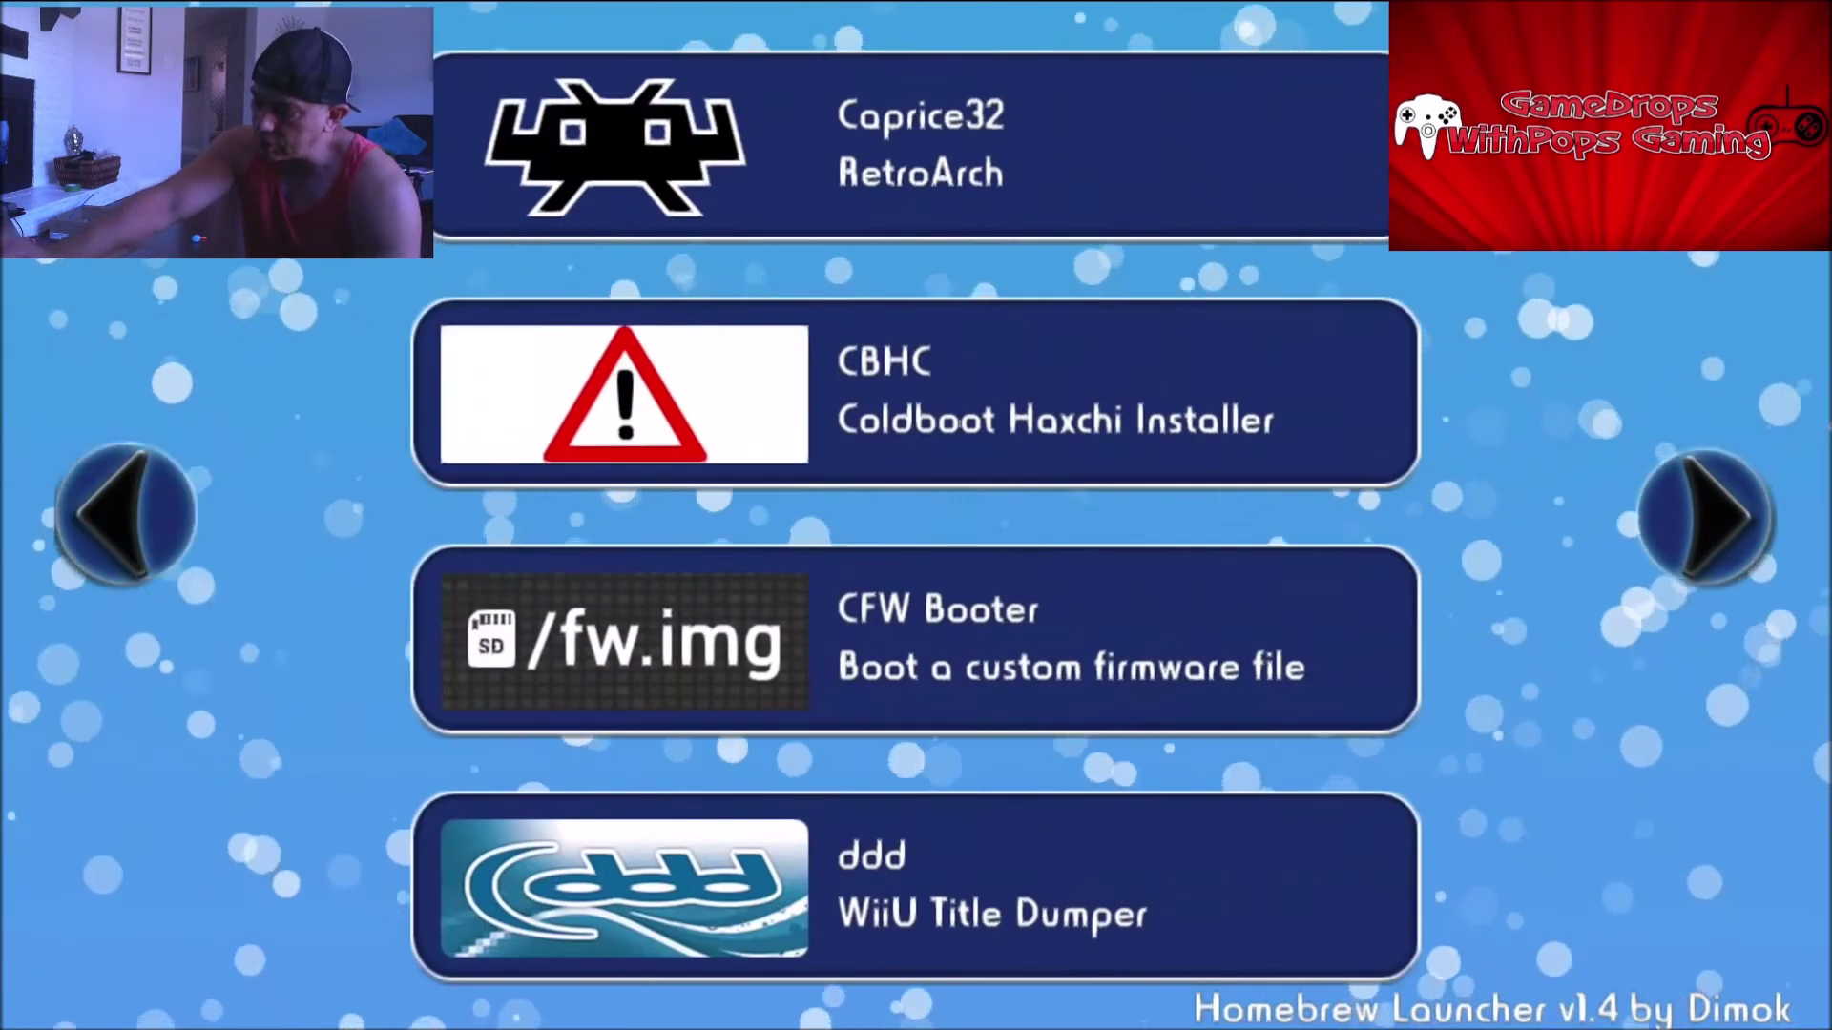
Step: Go through the Homebrew Launcher's apps again, start the Rosalina Theme Installer and install the custom theme
{"action": "key", "text": "Right"}
{"action": "key", "text": "Right"}
{"action": "key", "text": "Right"}
{"action": "key", "text": "Right"}
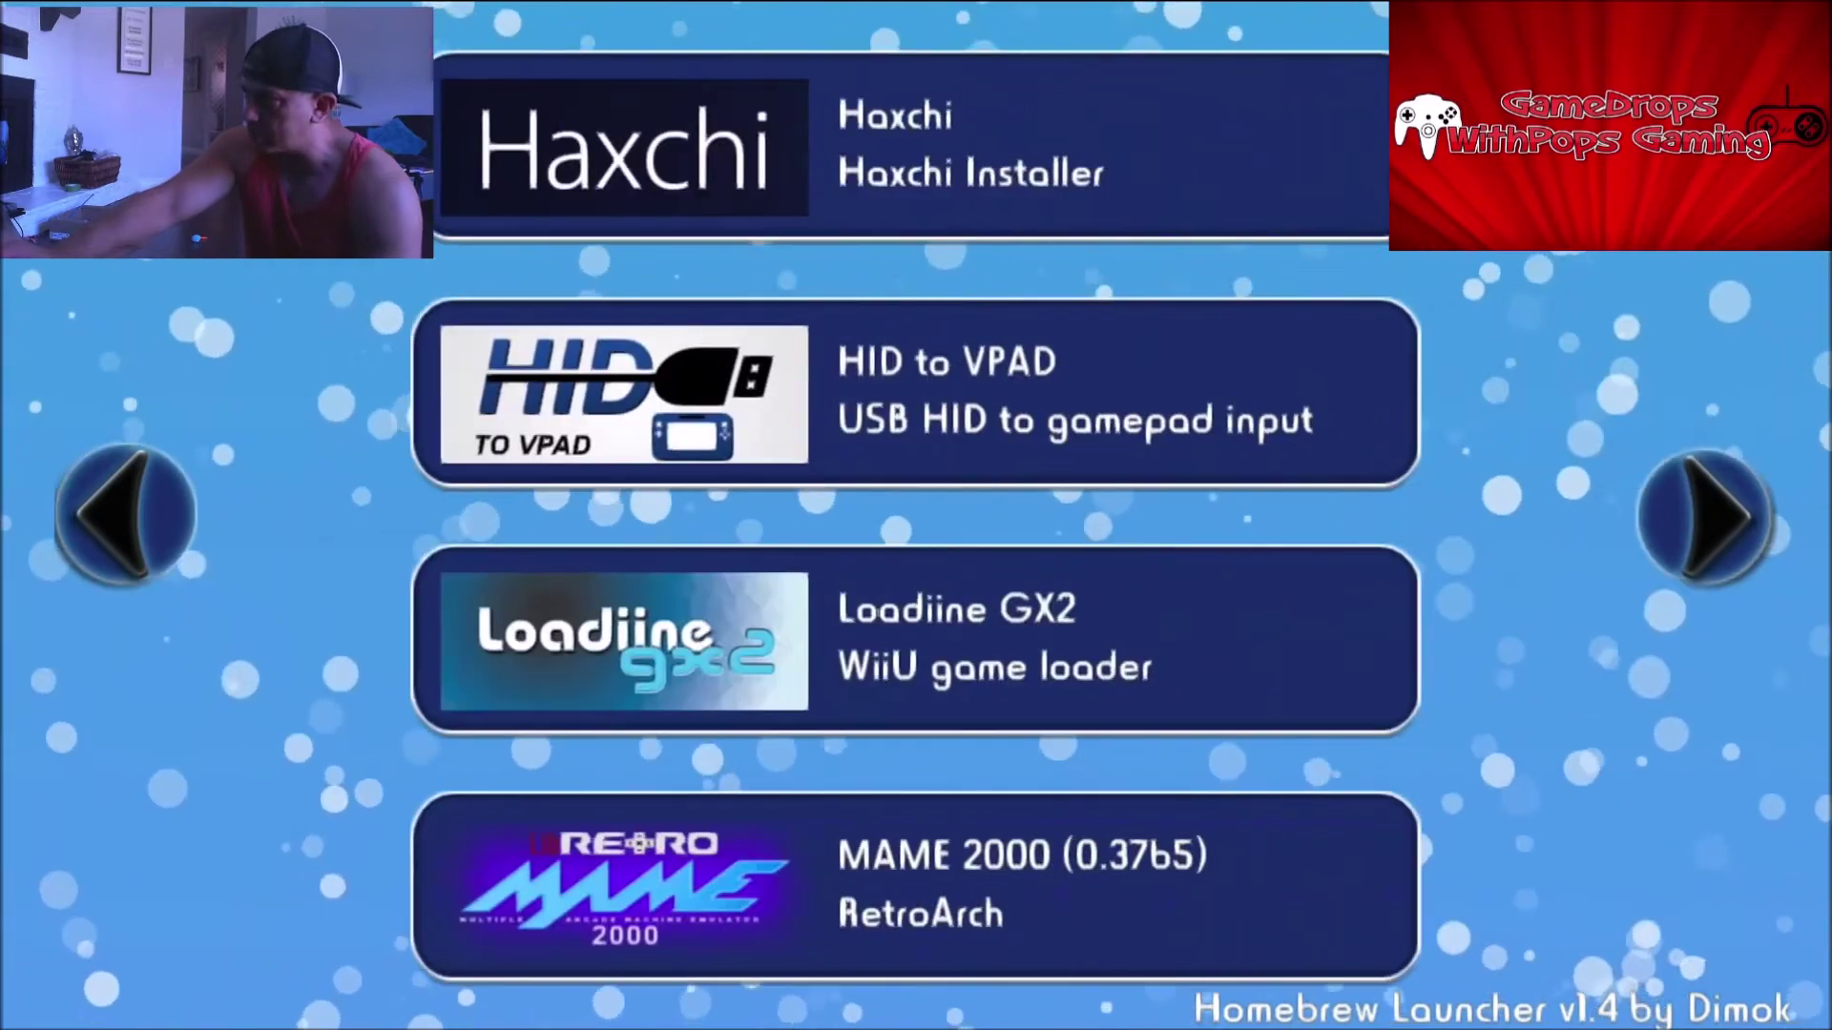
{"action": "key", "text": "Right"}
{"action": "key", "text": "Right"}
{"action": "key", "text": "Right"}
{"action": "key", "text": "Right"}
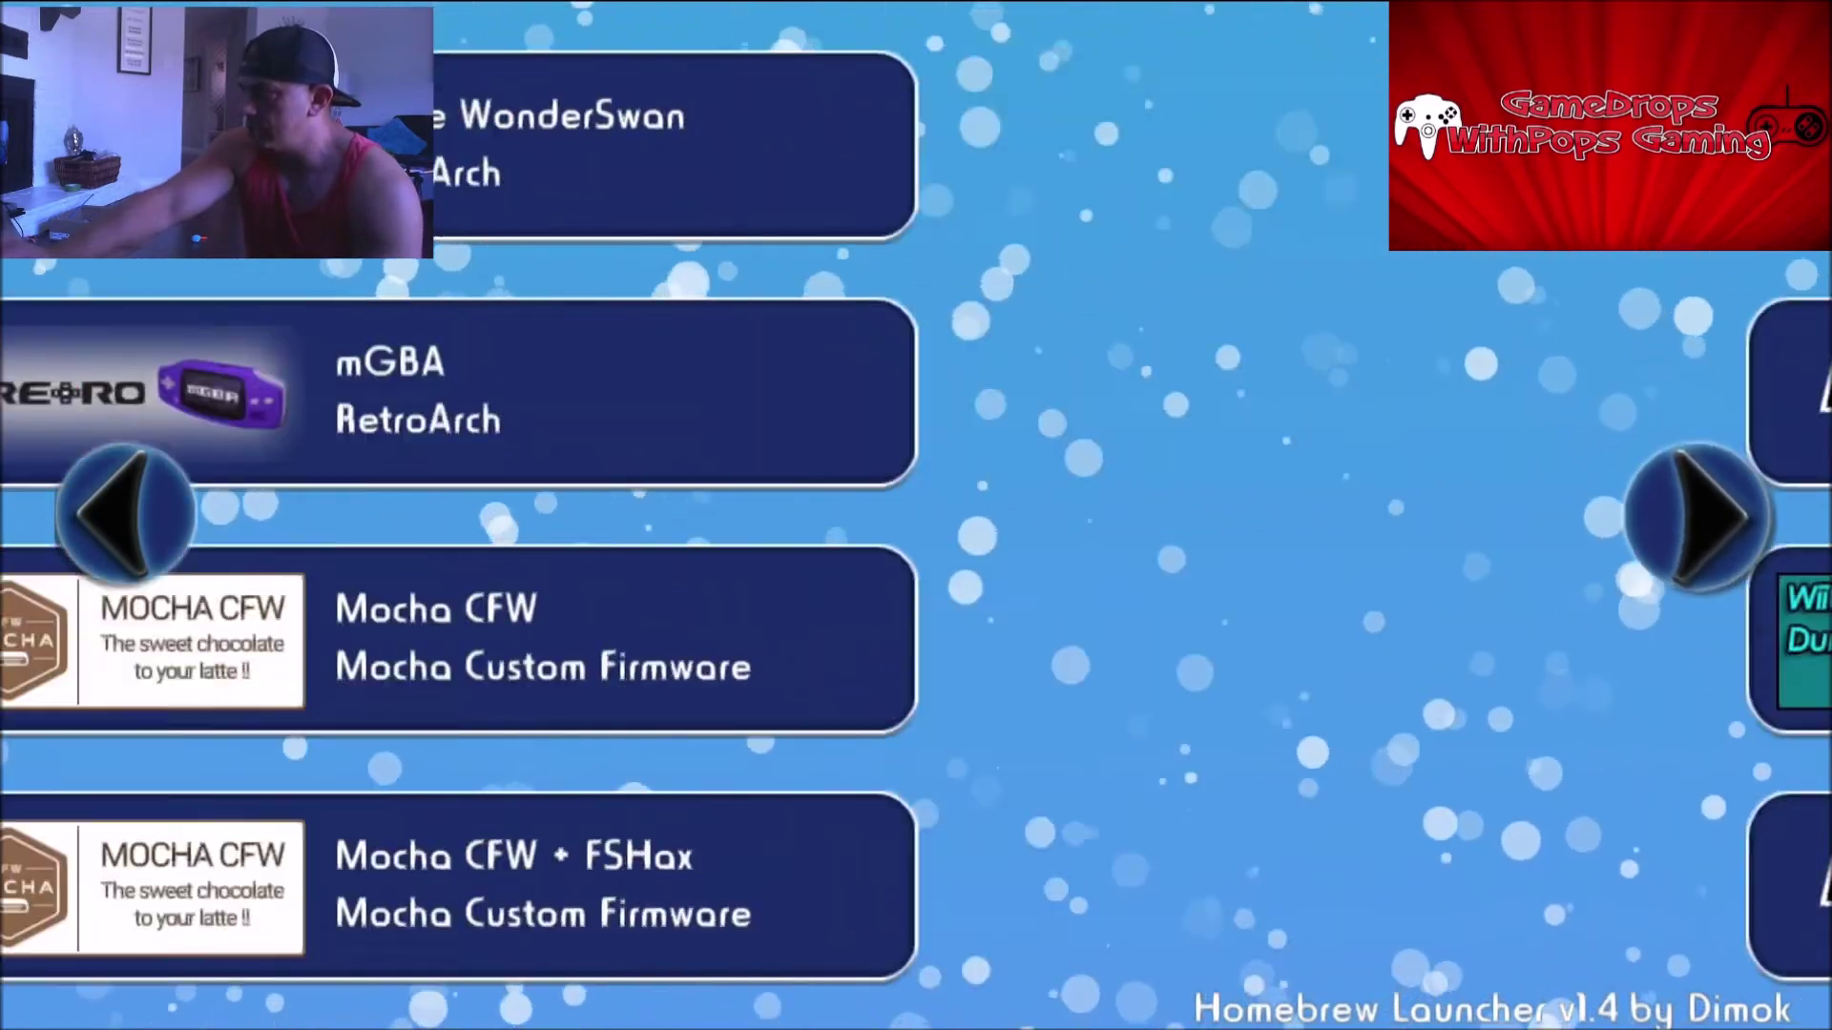
{"action": "key", "text": "Right"}
{"action": "key", "text": "Right"}
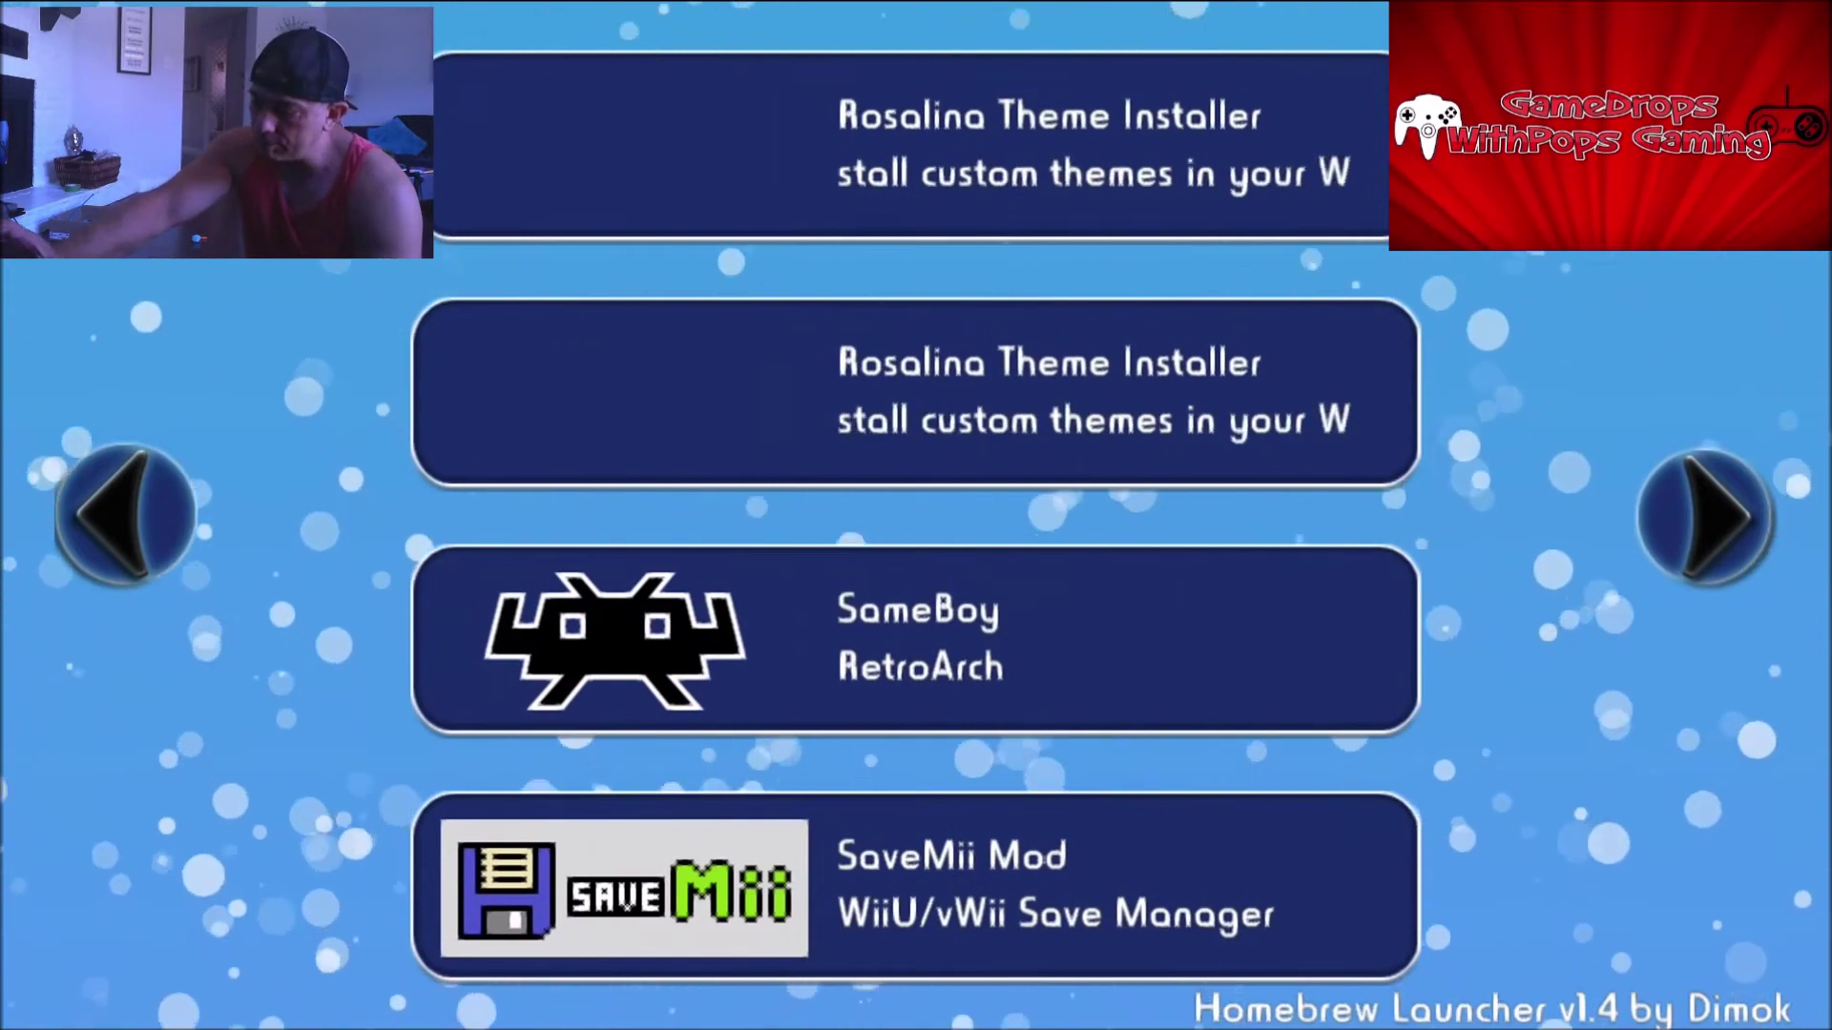
{"action": "key", "text": "Return"}
{"action": "key", "text": "Return"}
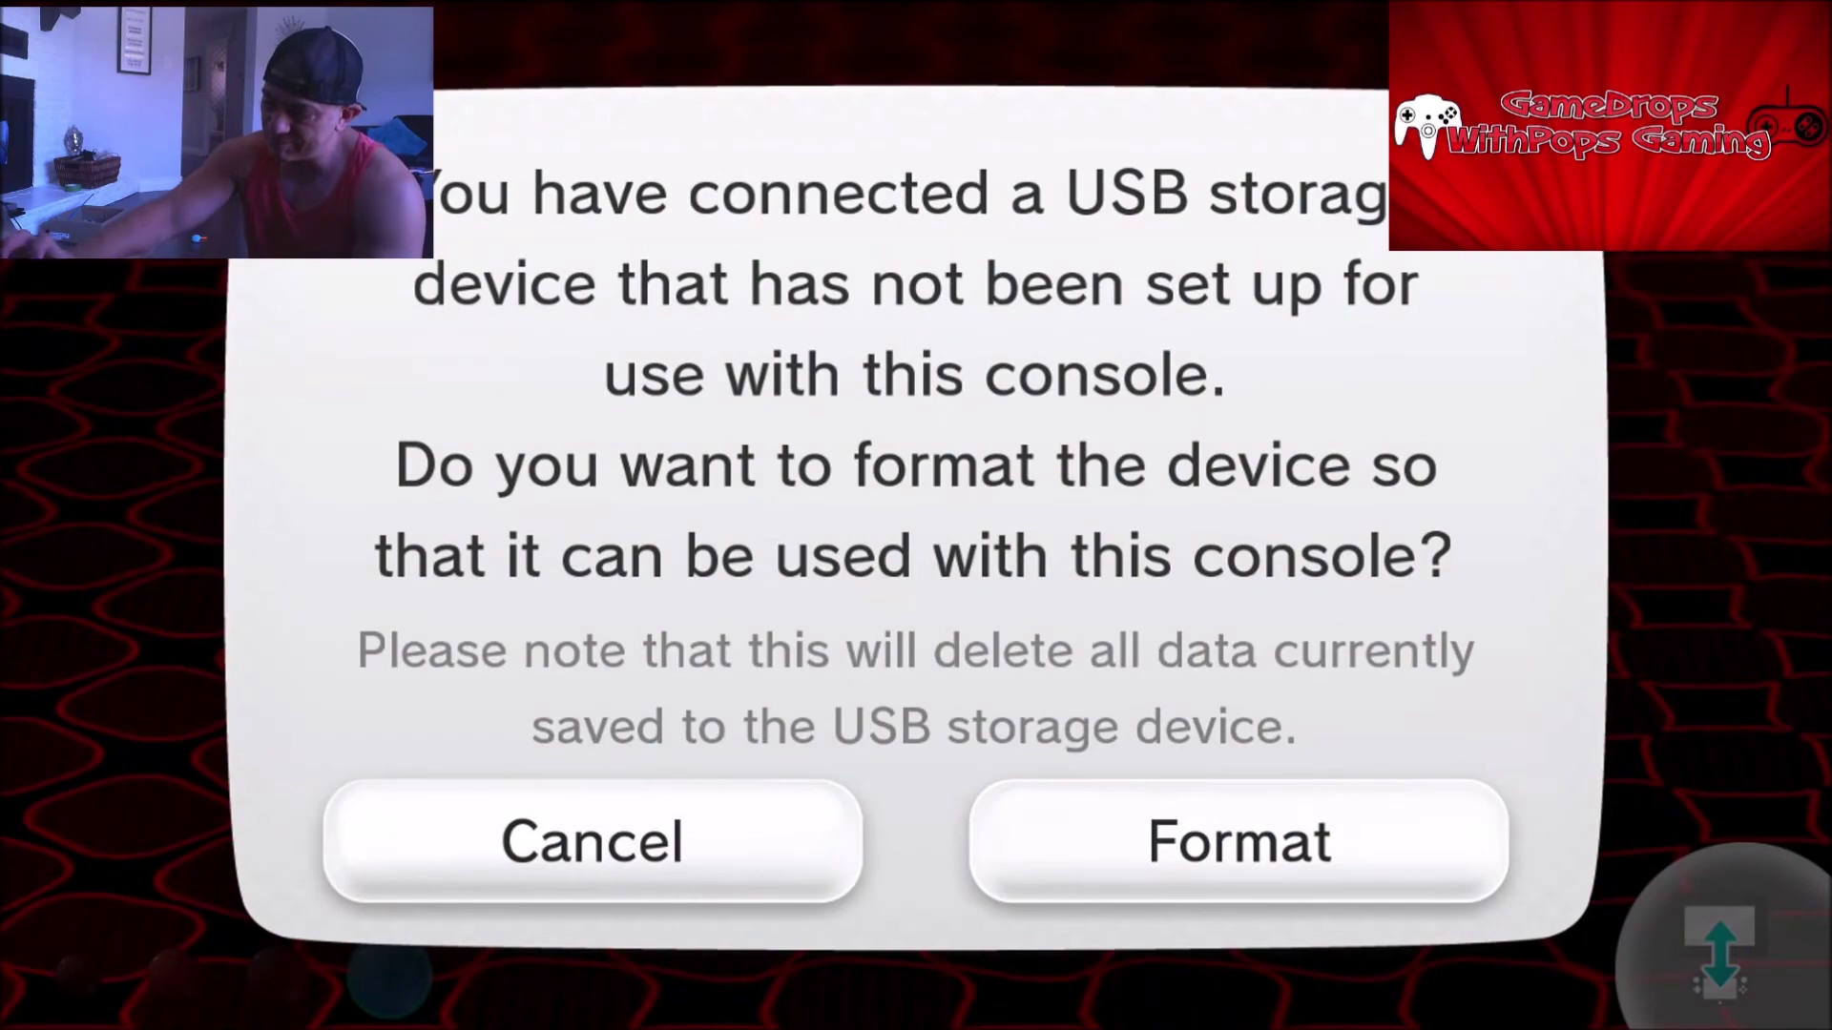
Step: Decline formatting the connected USB storage device and continue to the Wii U home screen
{"action": "key", "text": "Escape"}
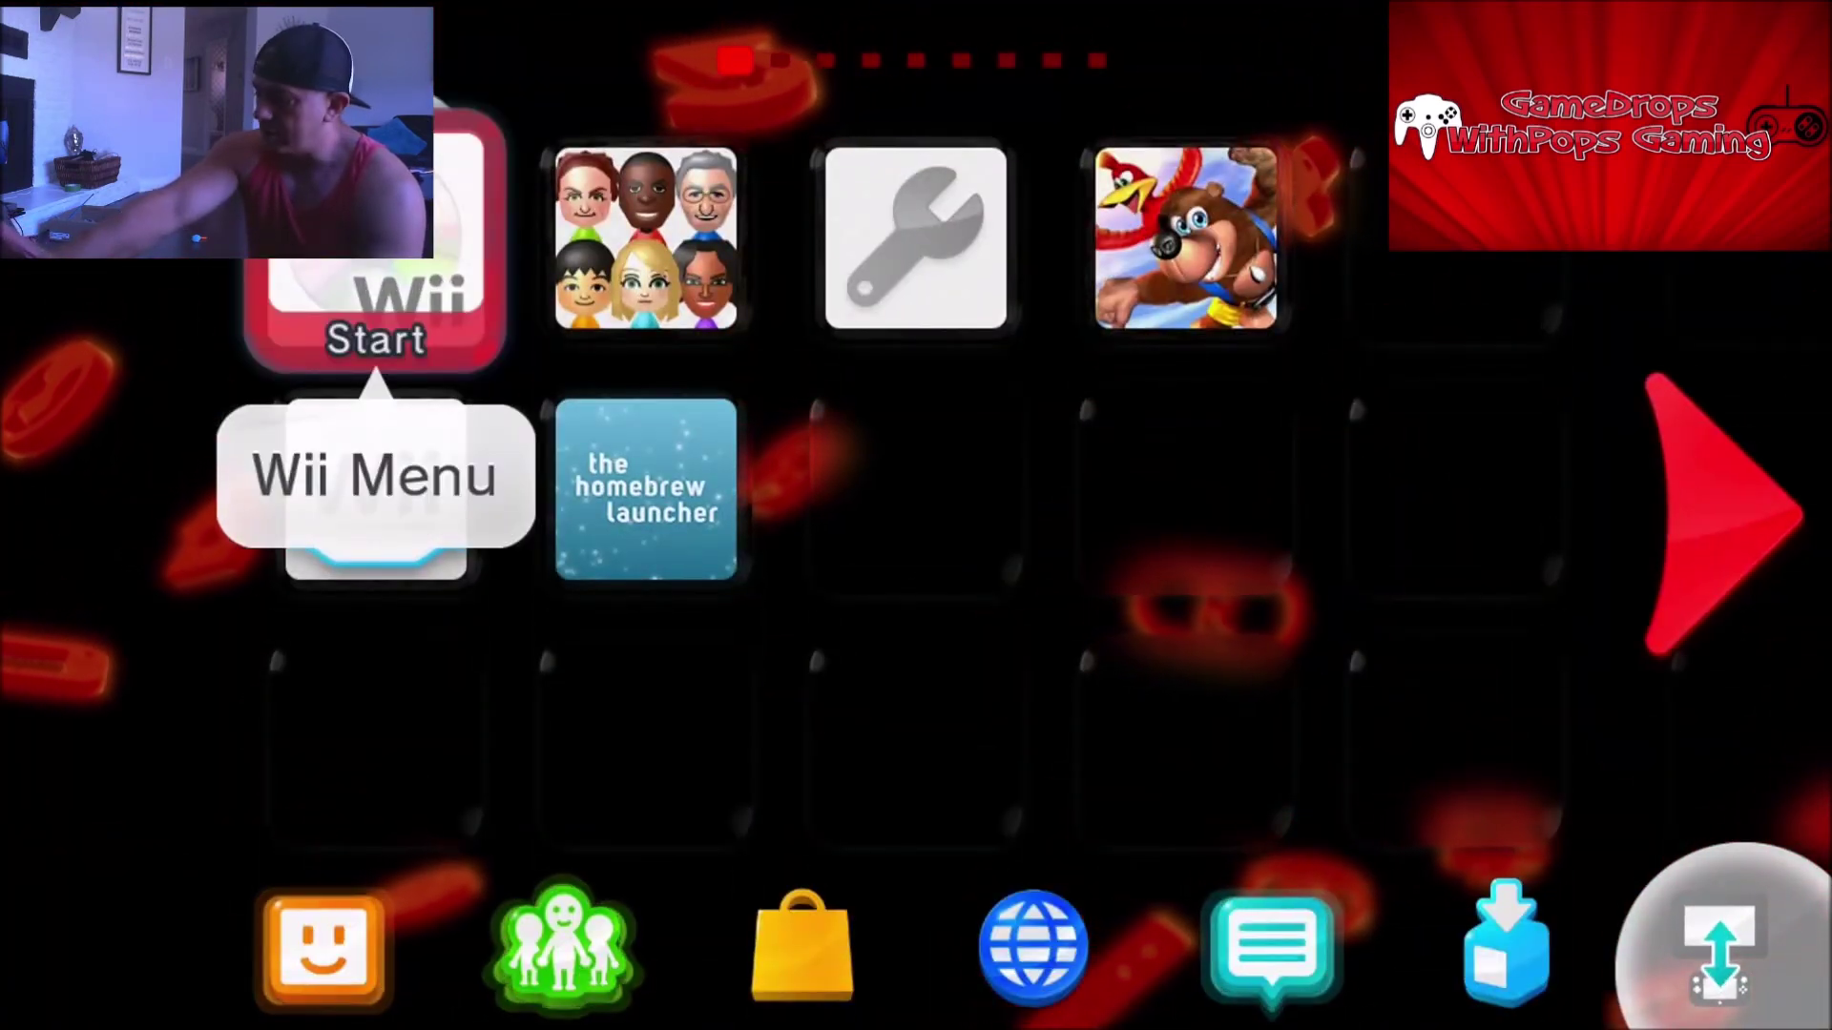
{"action": "key", "text": "Return"}
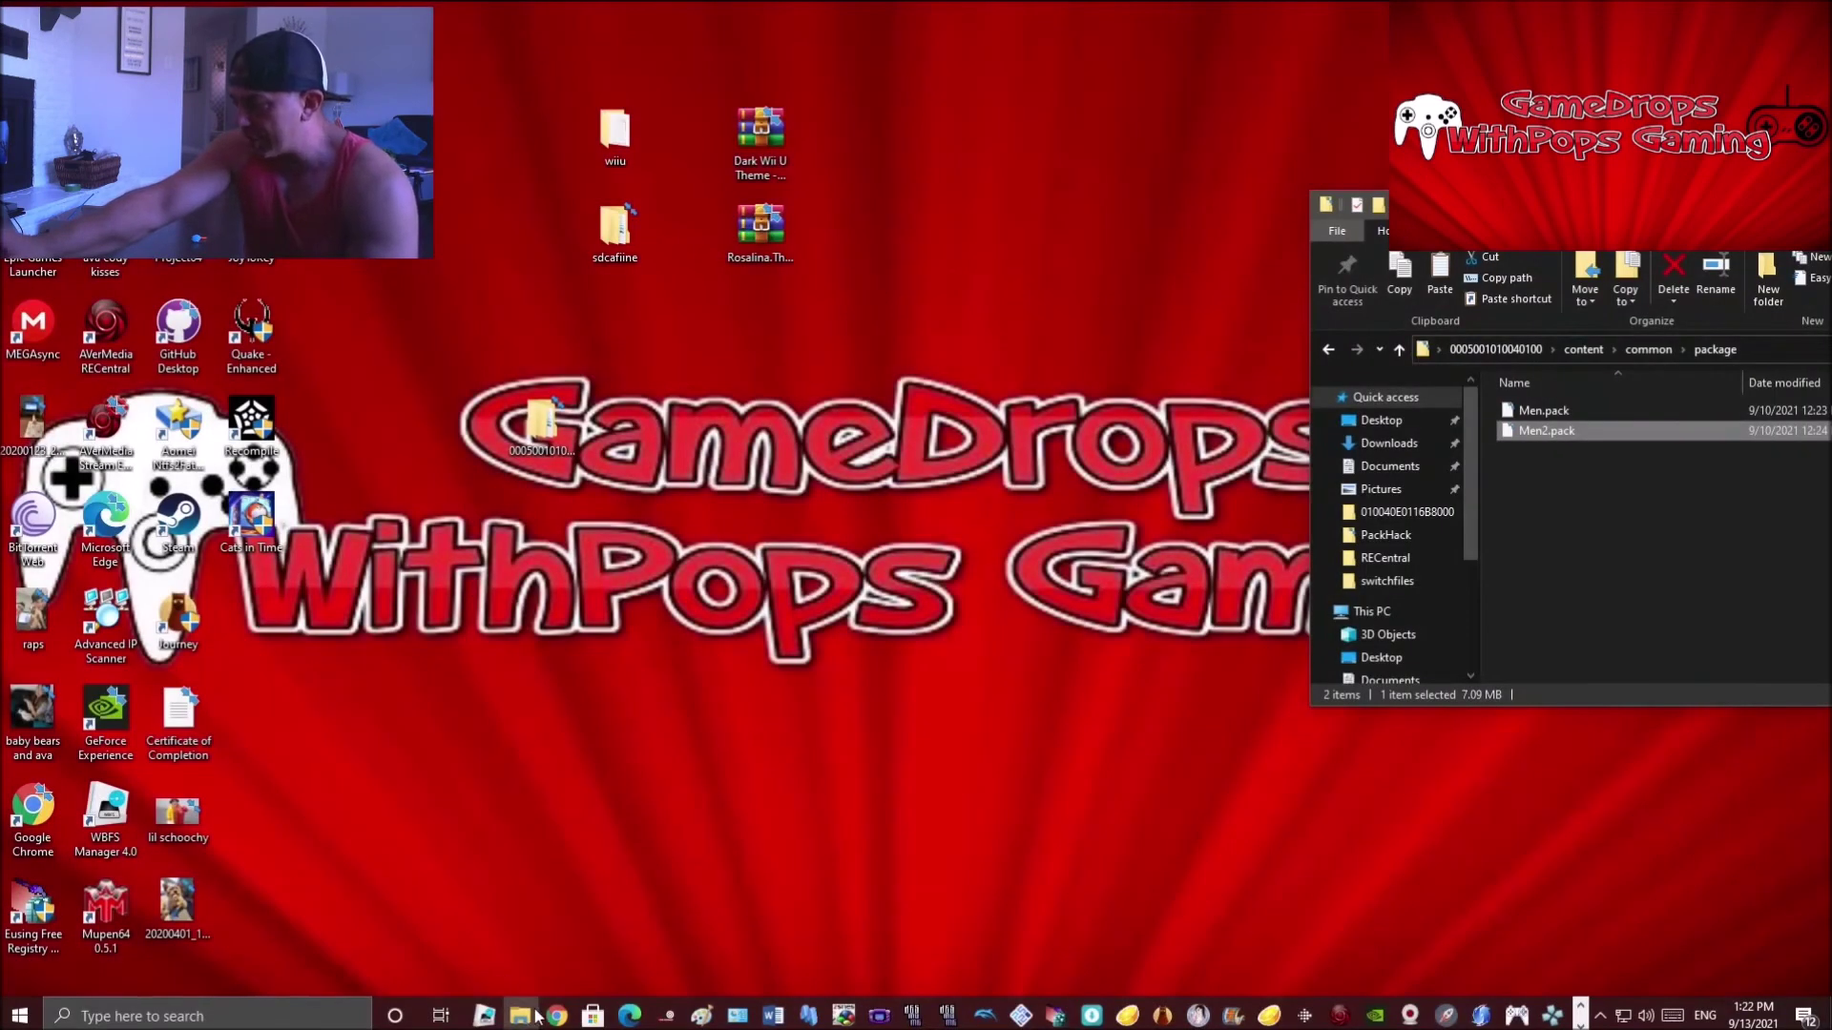
Step: Switch to Google Chrome, bring up the Gran Turismo Sport Premium Sports Lounge 1 video page and expand its description
{"action": "mouse_move", "coordinate": [544, 1017]}
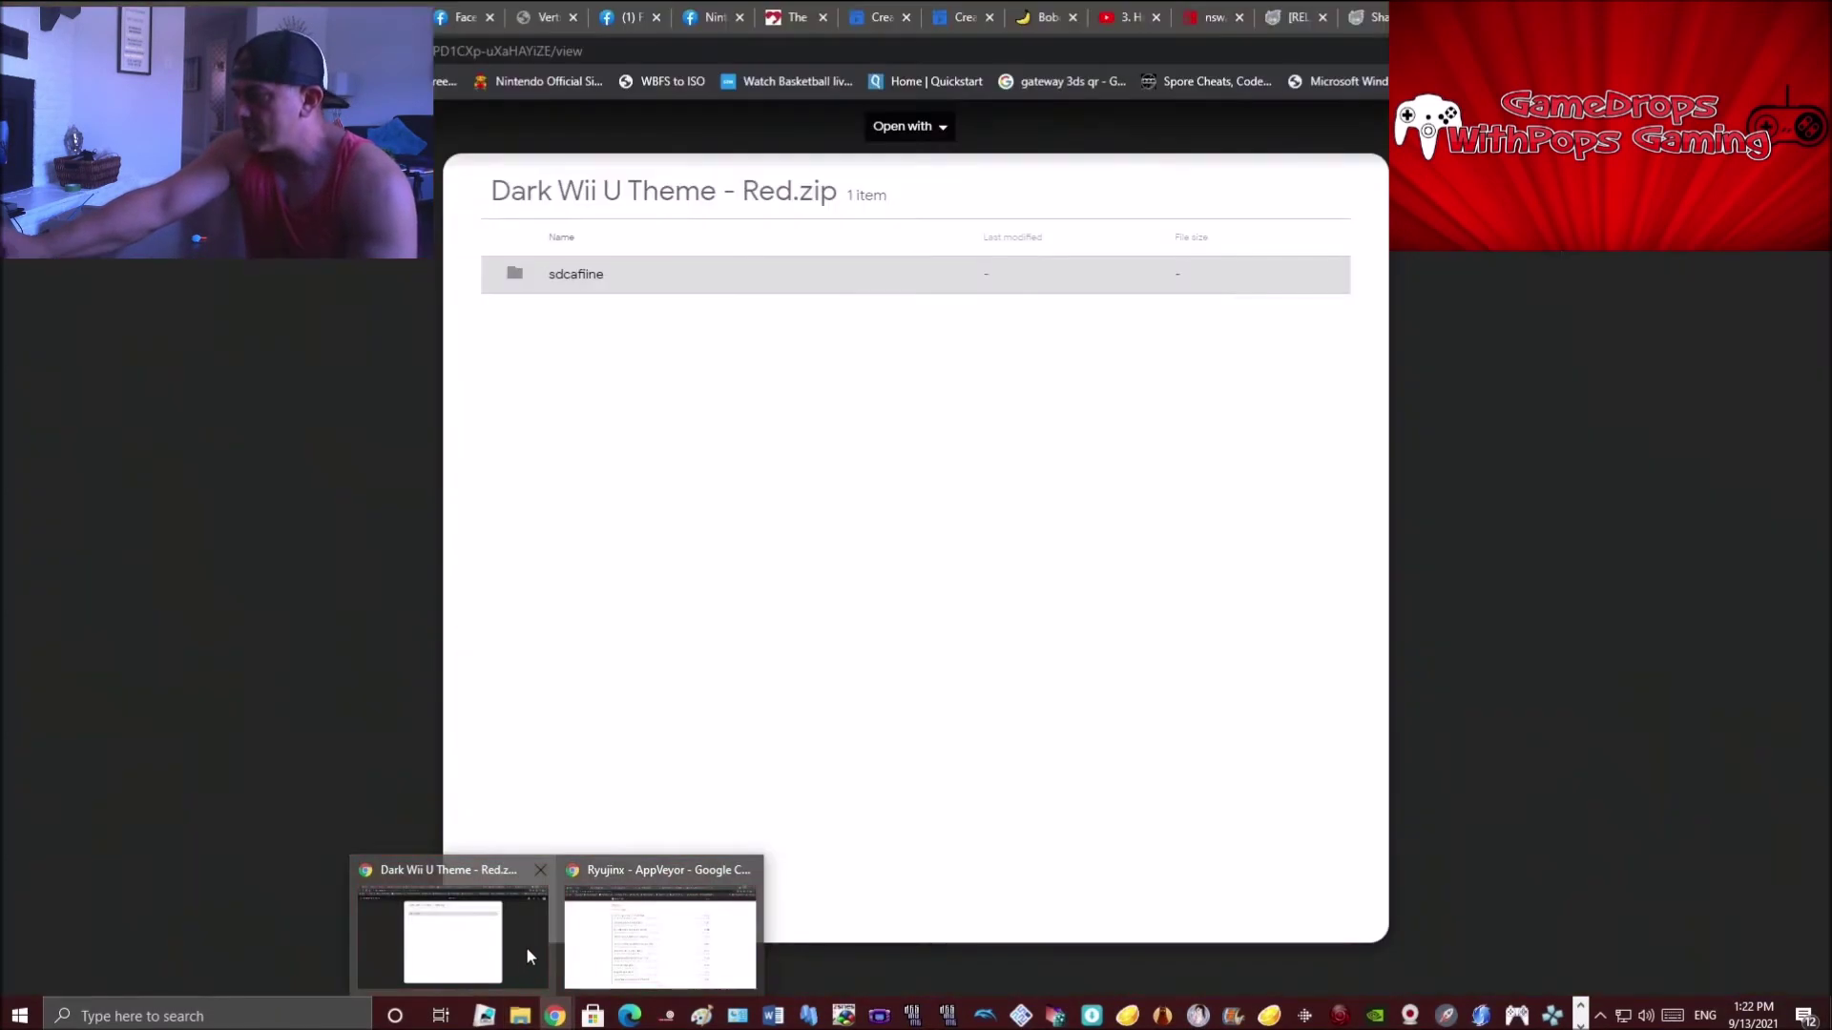
{"action": "left_click", "coordinate": [525, 946]}
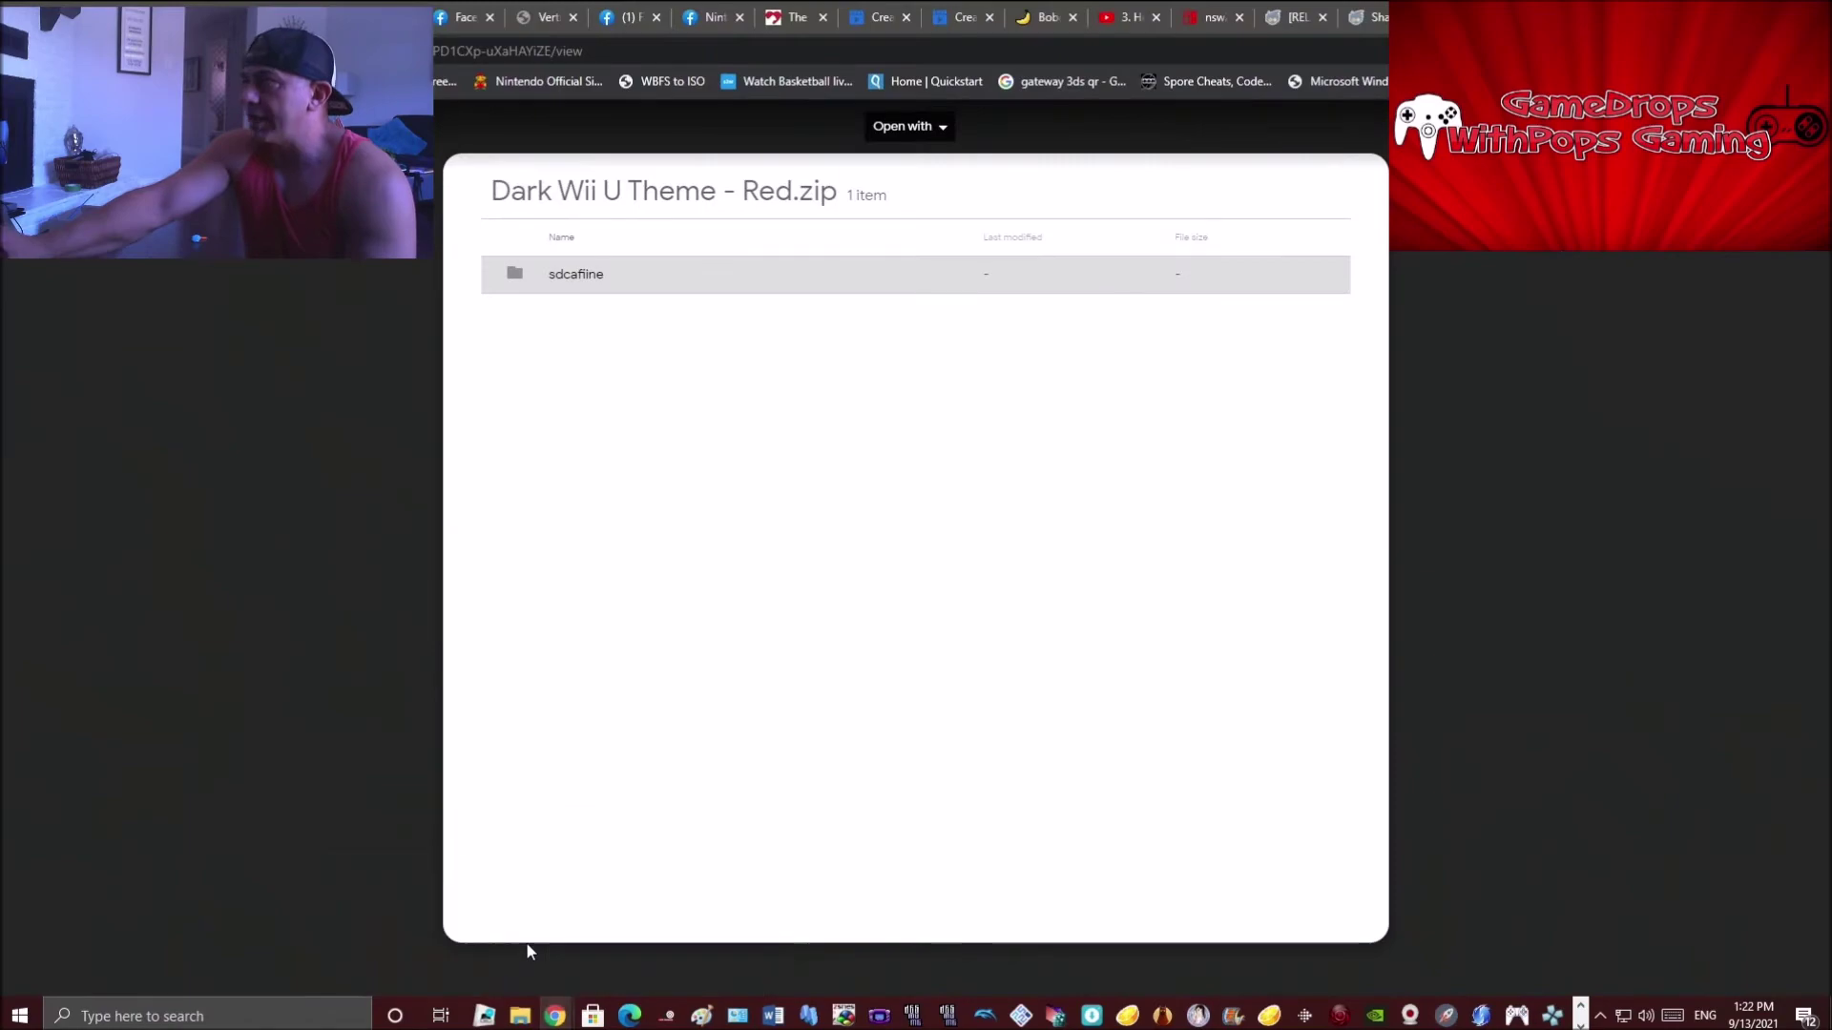
{"action": "key", "text": "ctrl+w"}
{"action": "scroll", "coordinate": [494, 598], "scroll_direction": "down", "scroll_amount": 5}
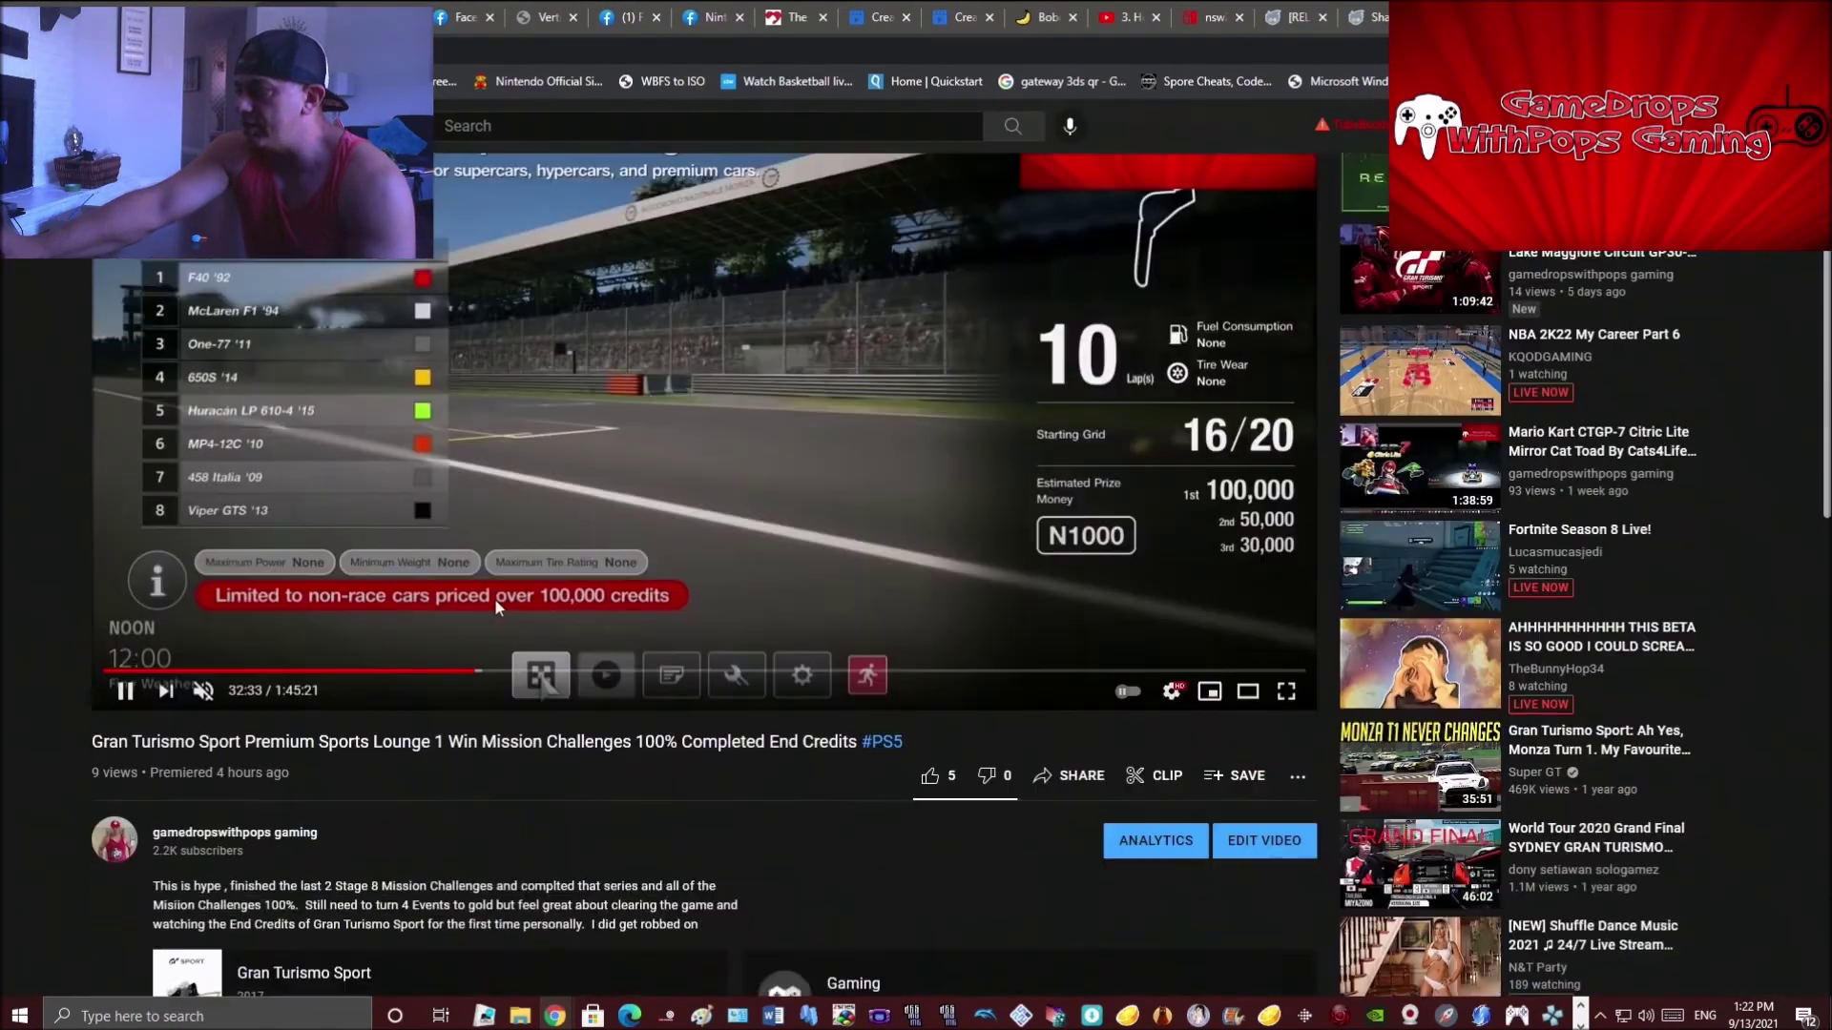
{"action": "left_click", "coordinate": [190, 747]}
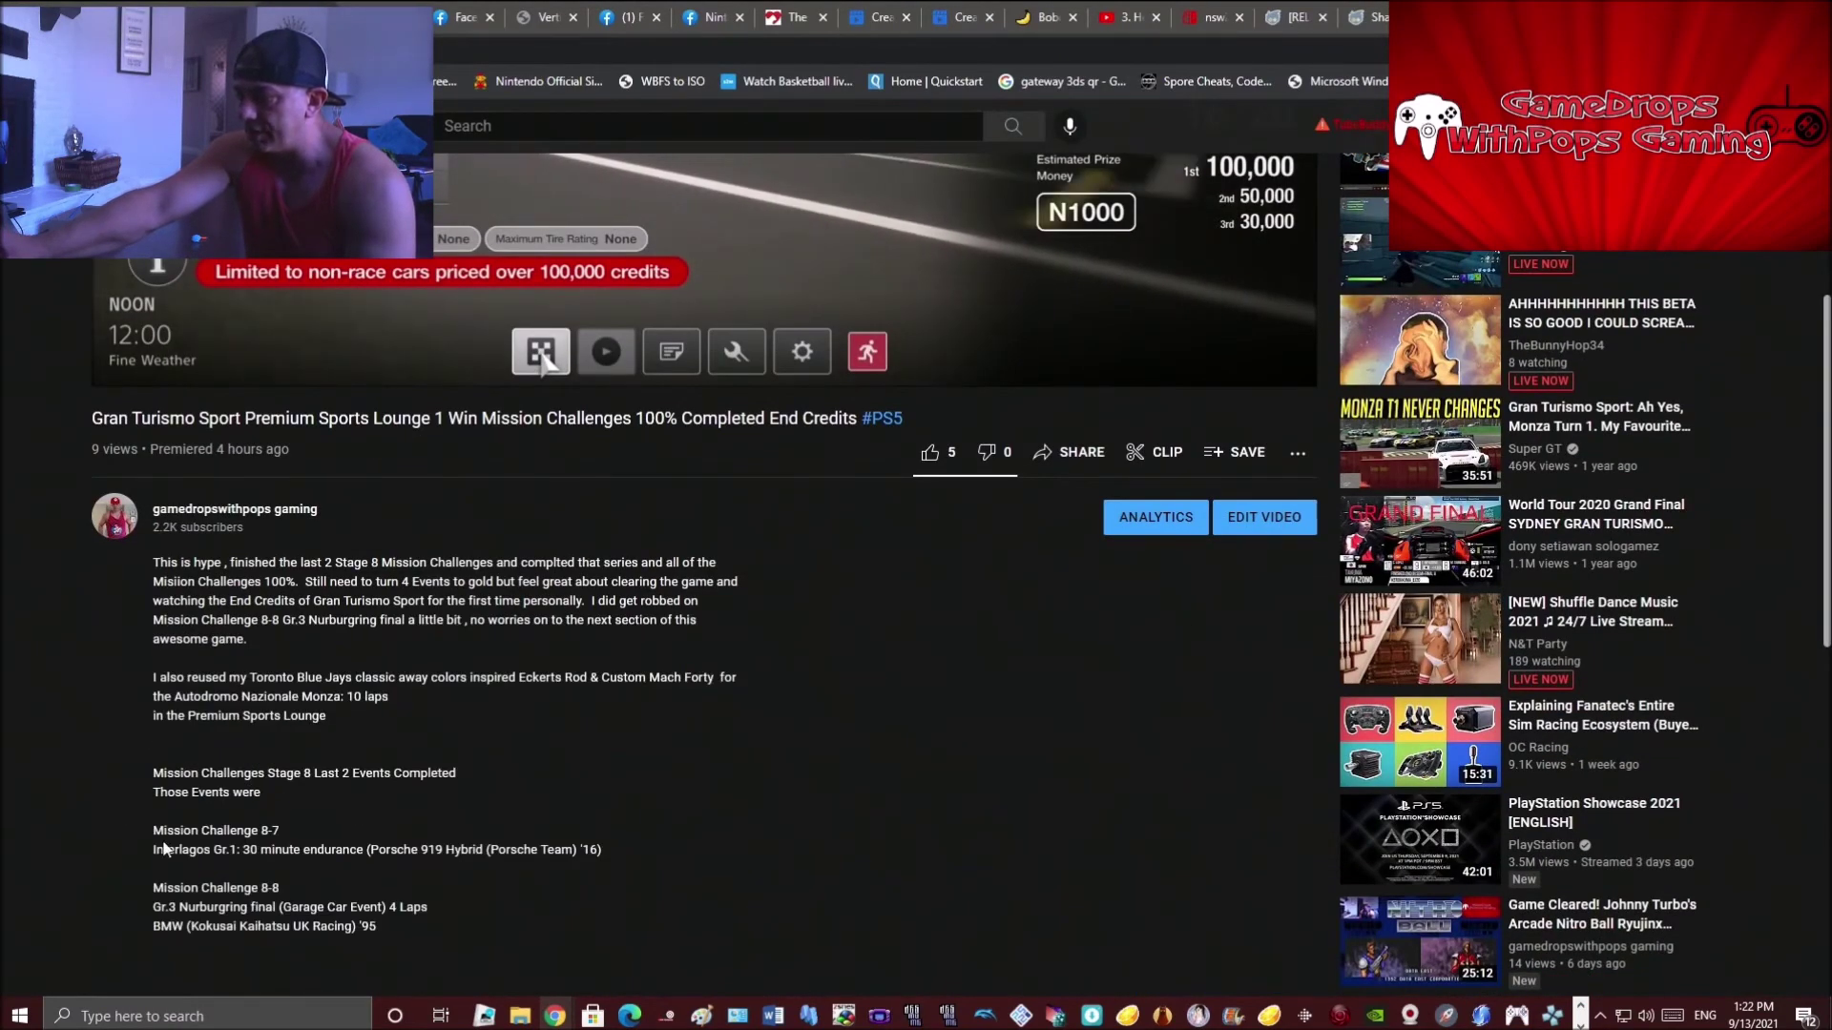
Step: Highlight the channel's console account IDs and Switch friend code at the end of the video description
{"action": "scroll", "coordinate": [282, 734], "scroll_direction": "down", "scroll_amount": 2}
{"action": "scroll", "coordinate": [281, 735], "scroll_direction": "down", "scroll_amount": 3}
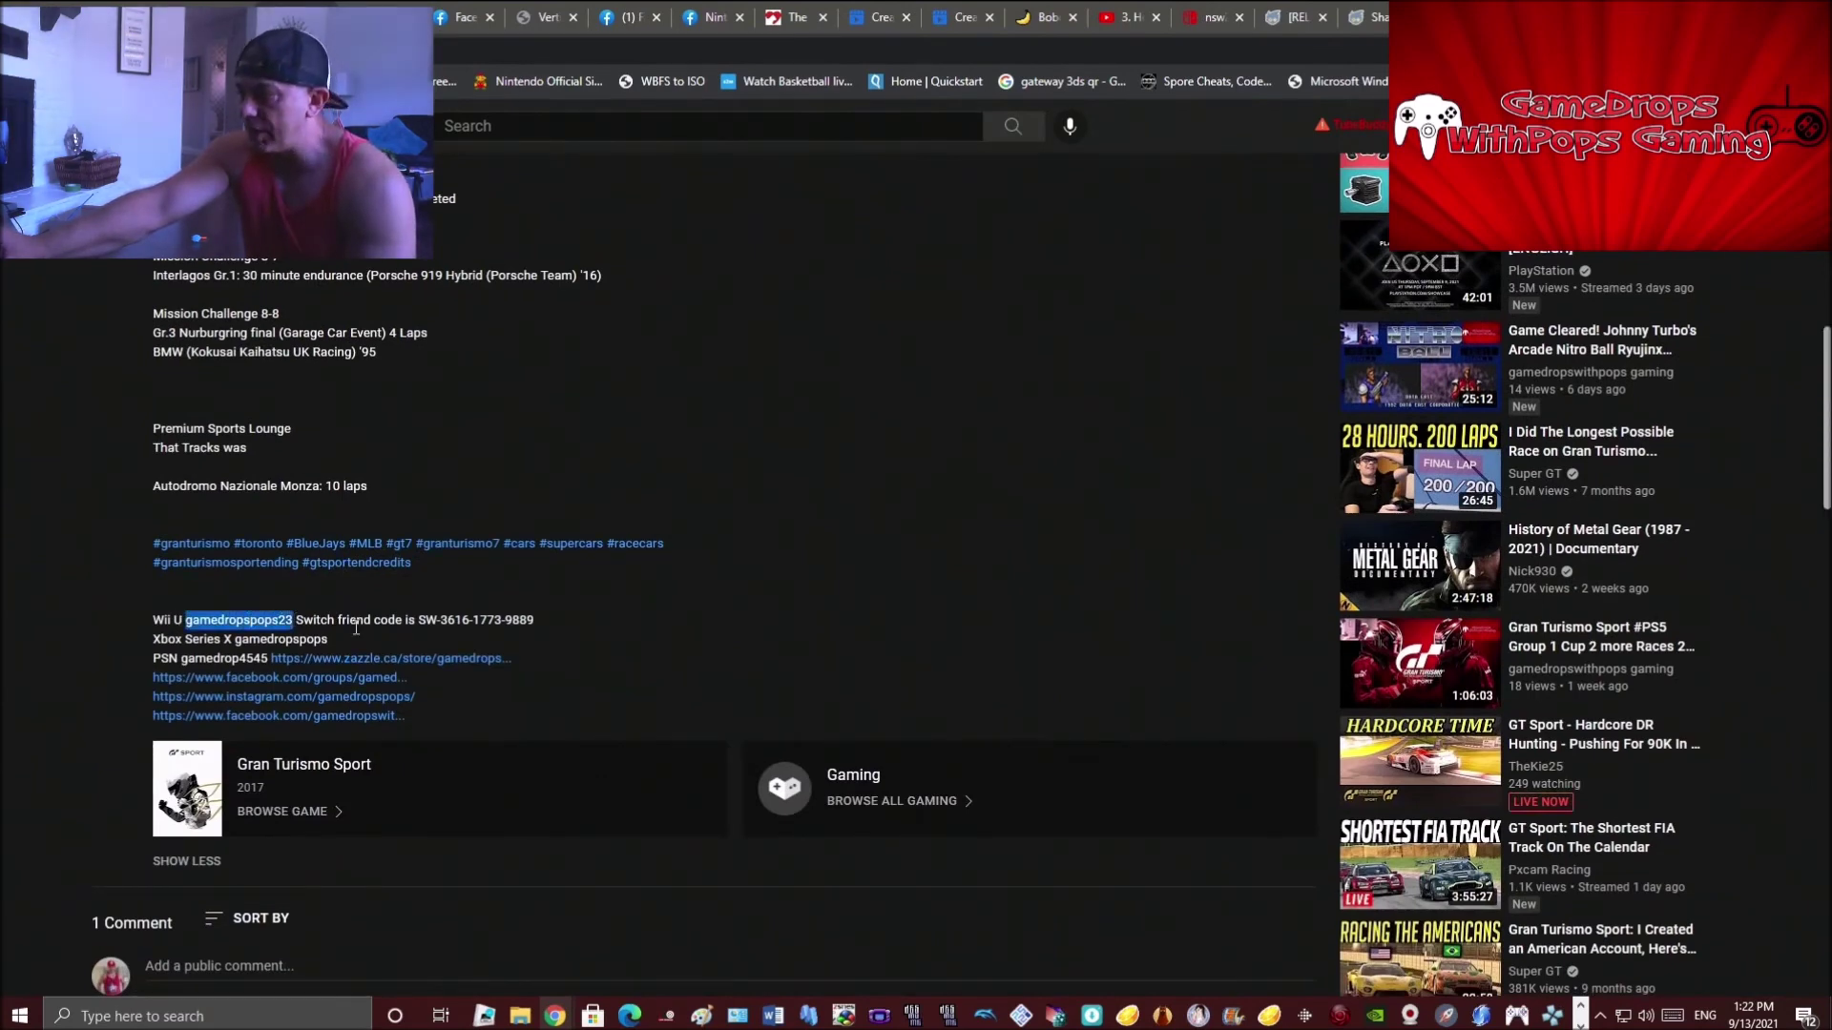
{"action": "left_click_drag", "start_coordinate": [418, 622], "coordinate": [540, 630]}
{"action": "left_click", "coordinate": [236, 641]}
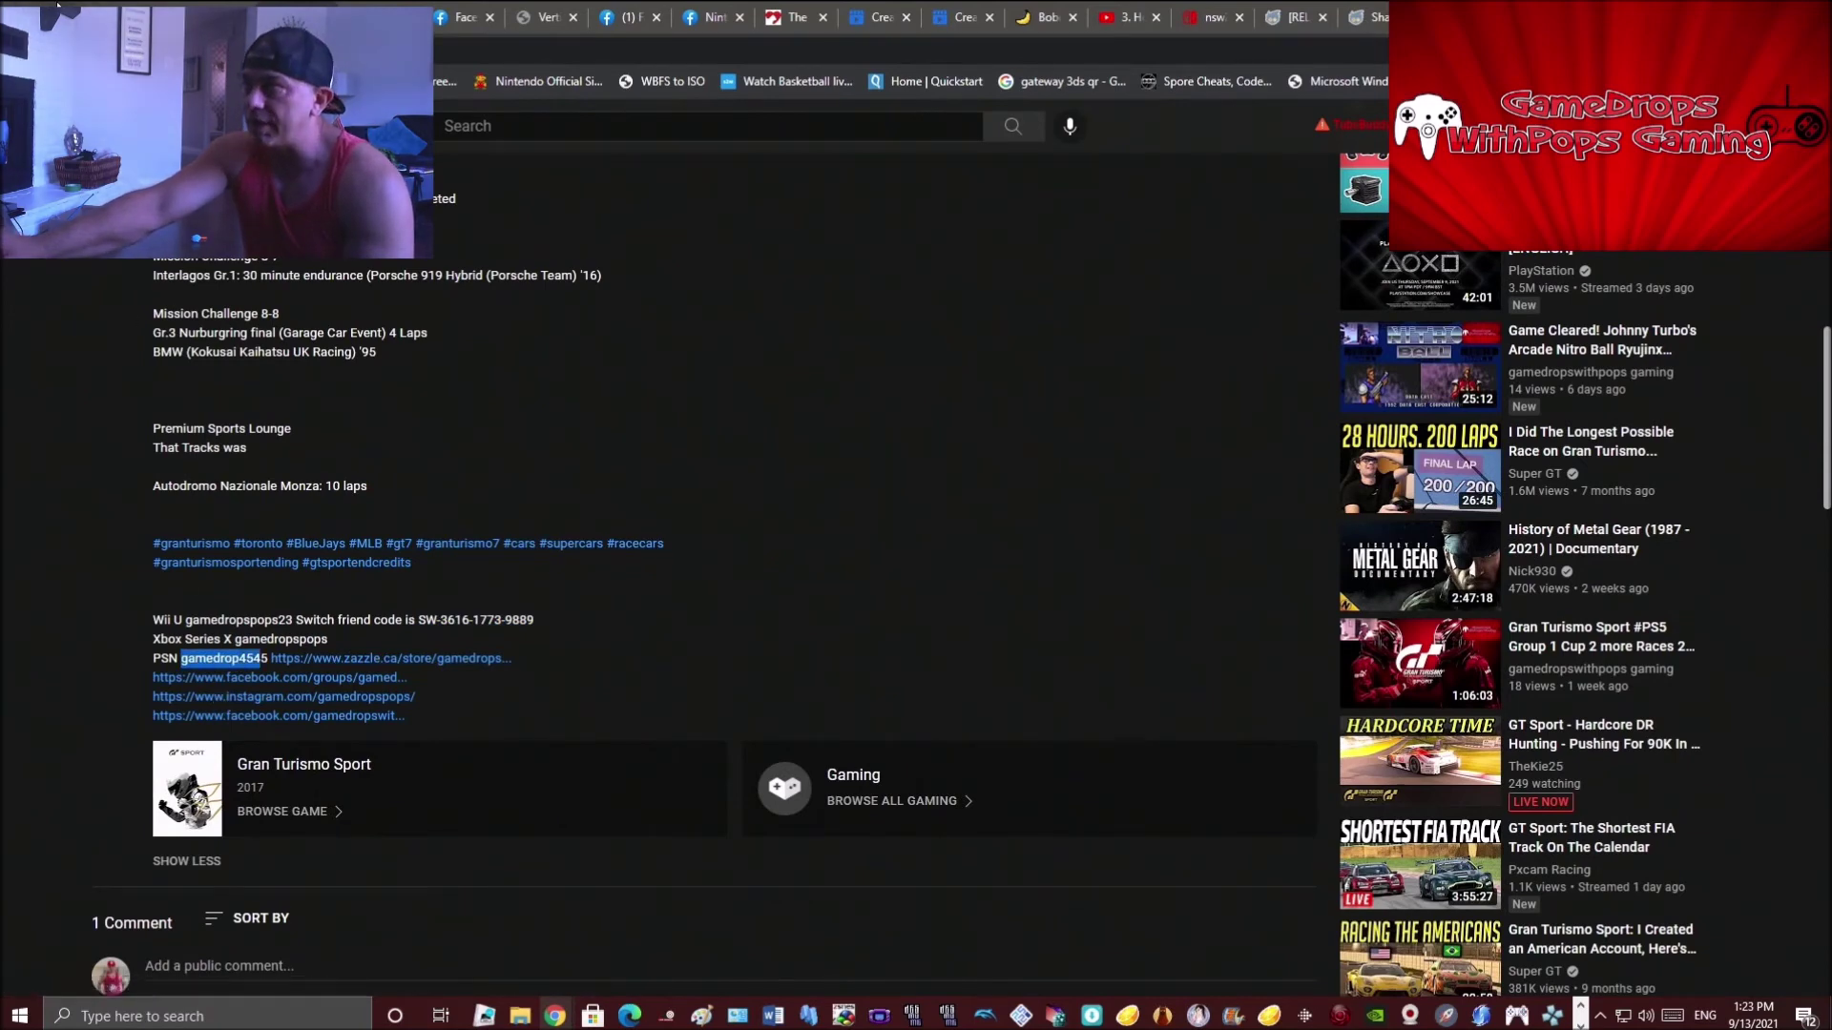
{"action": "left_click", "coordinate": [273, 659]}
Step: View the channel's Twitter profile and the gamedropswithpops Facebook page, leaving the racing video that is open there
{"action": "key", "text": "ctrl+Tab"}
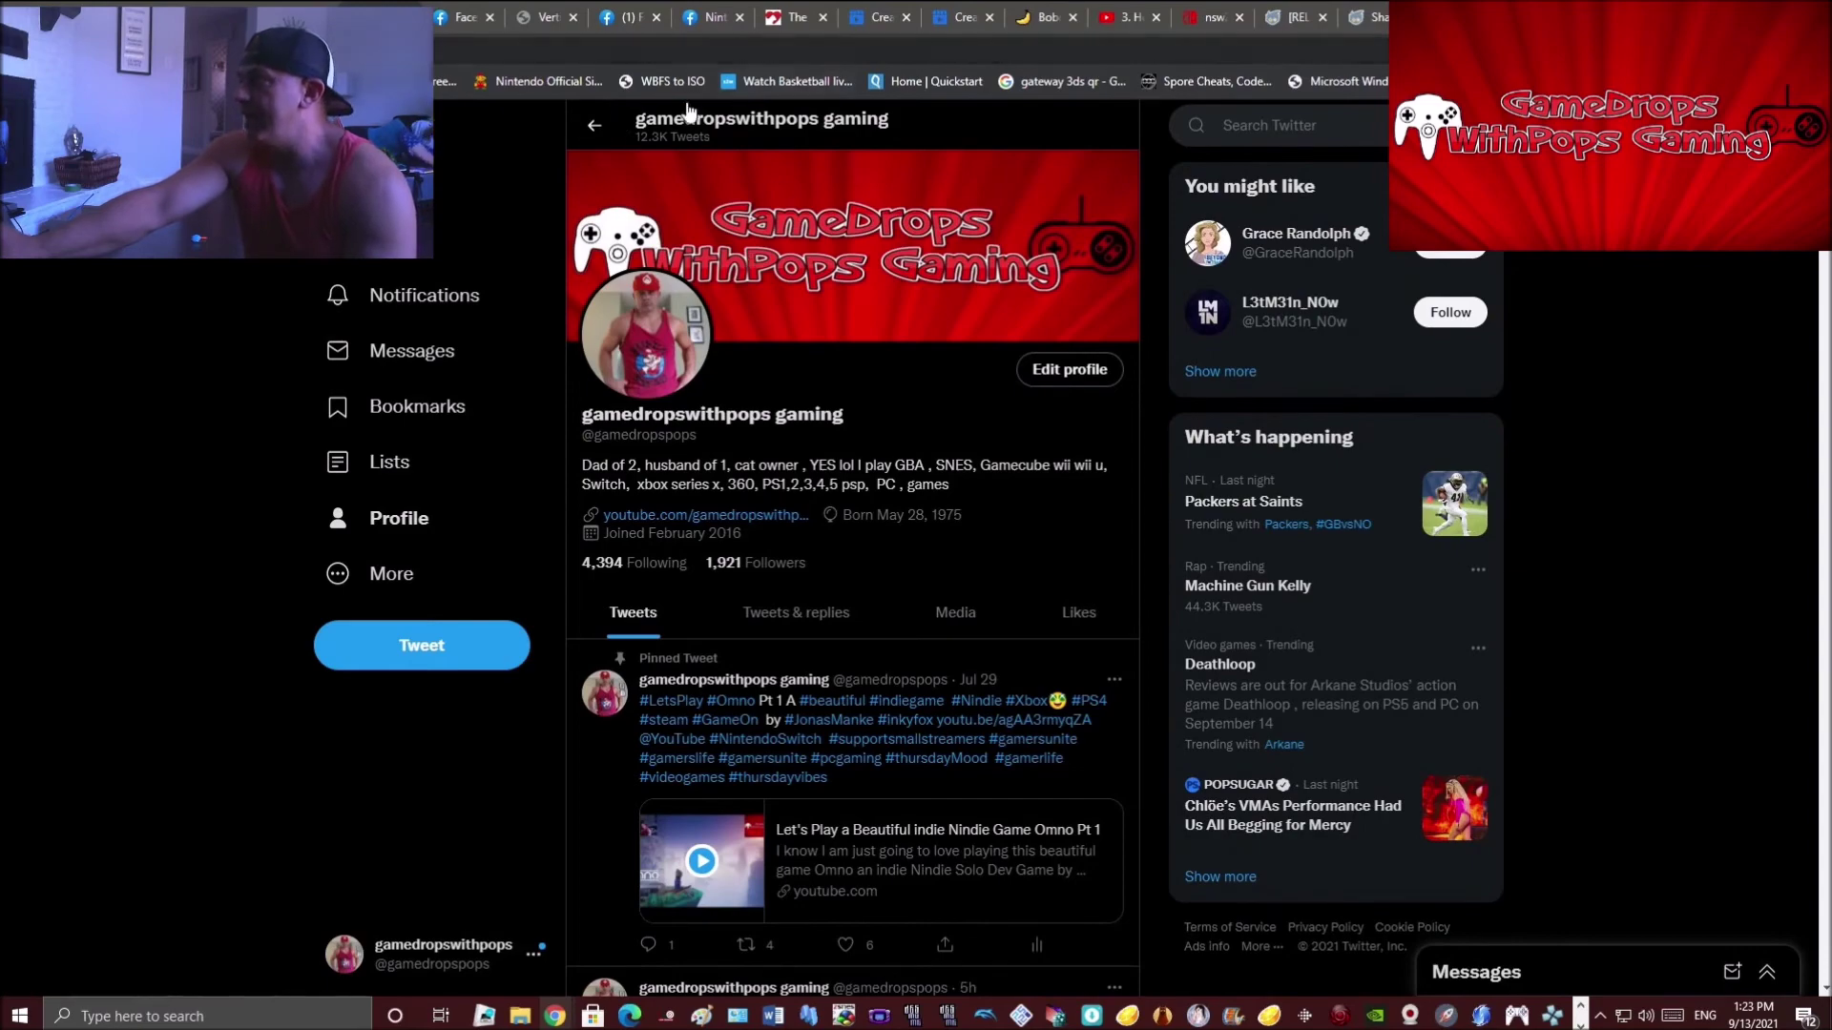
{"action": "left_click", "coordinate": [639, 11]}
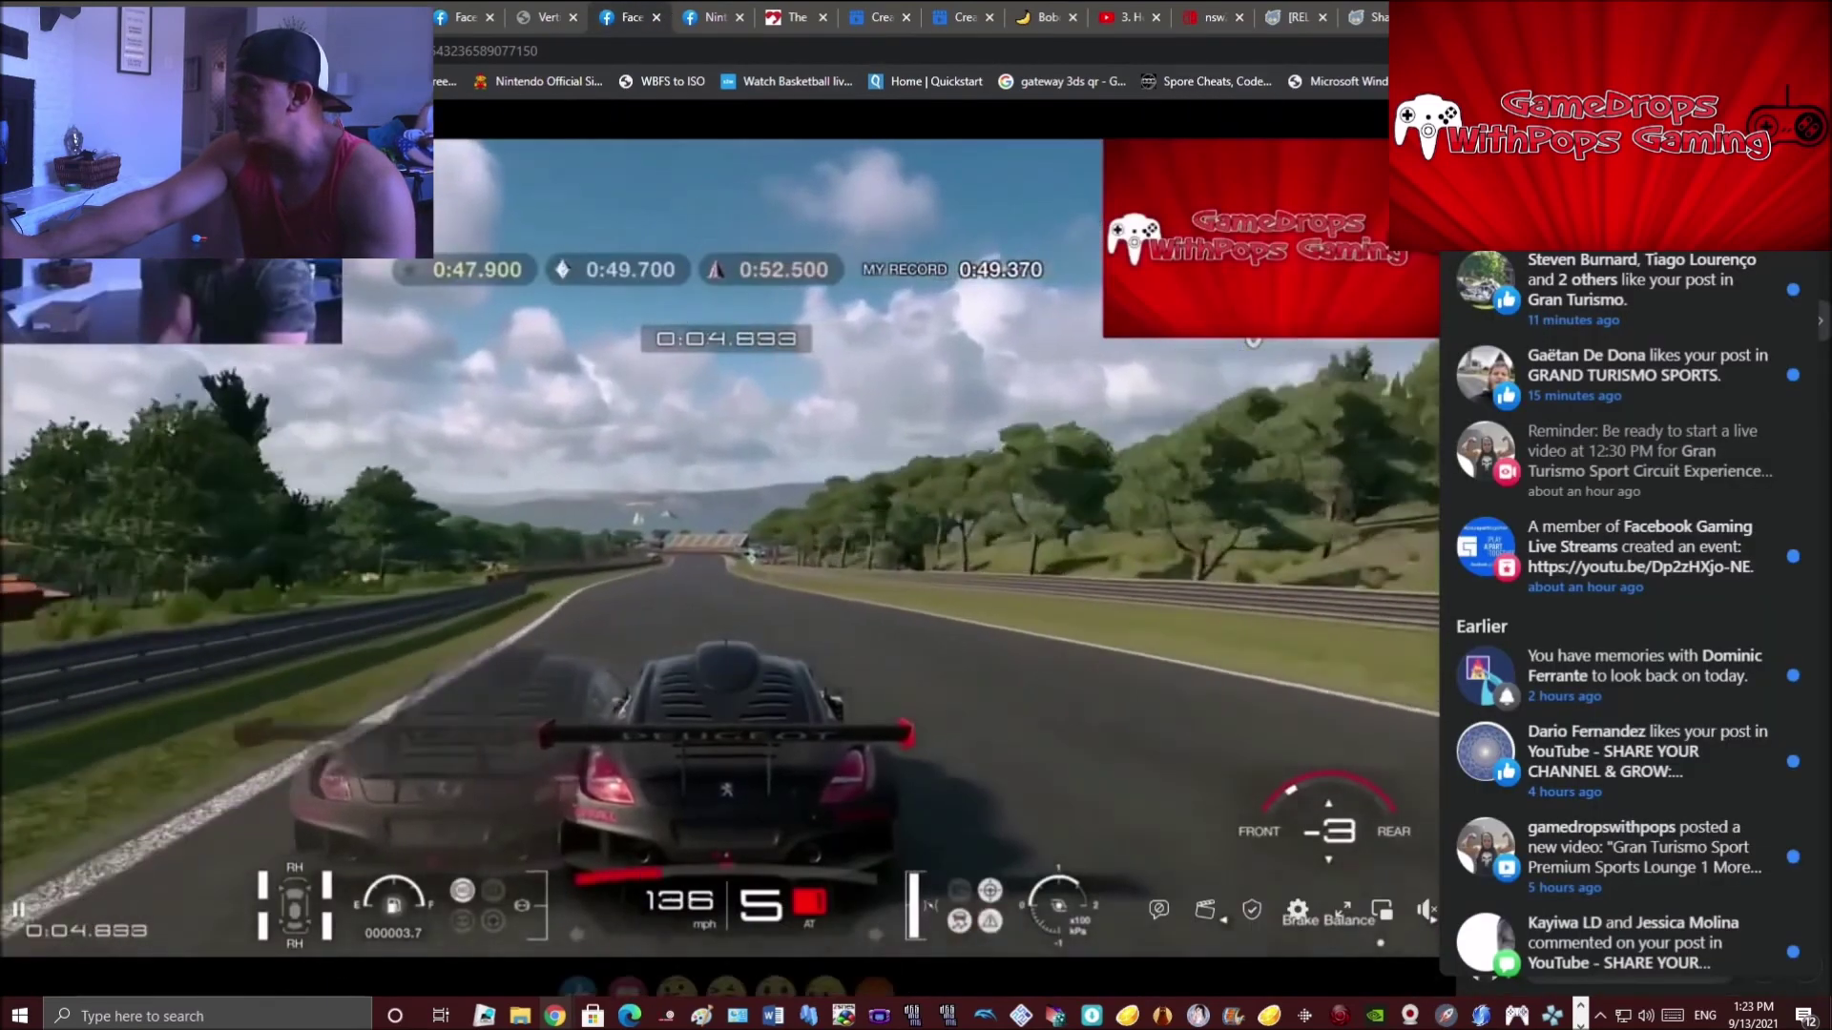
{"action": "key", "text": "Escape"}
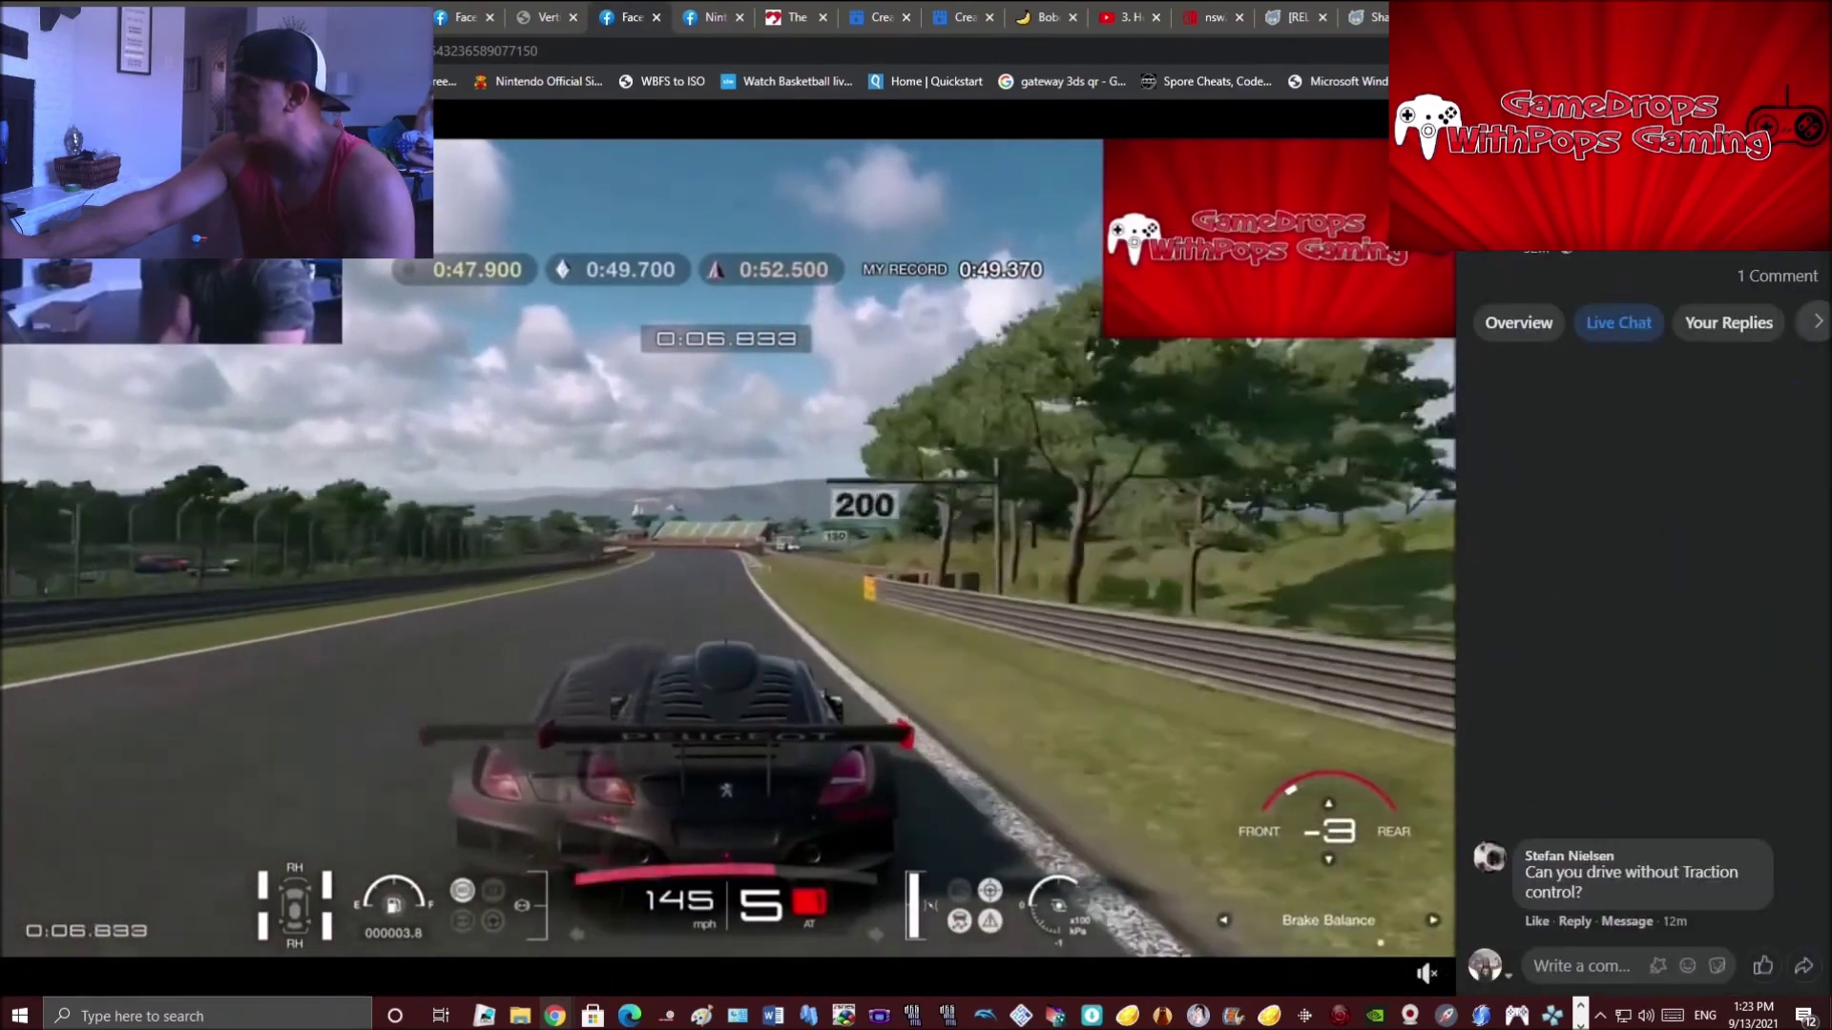
{"action": "key", "text": "Escape"}
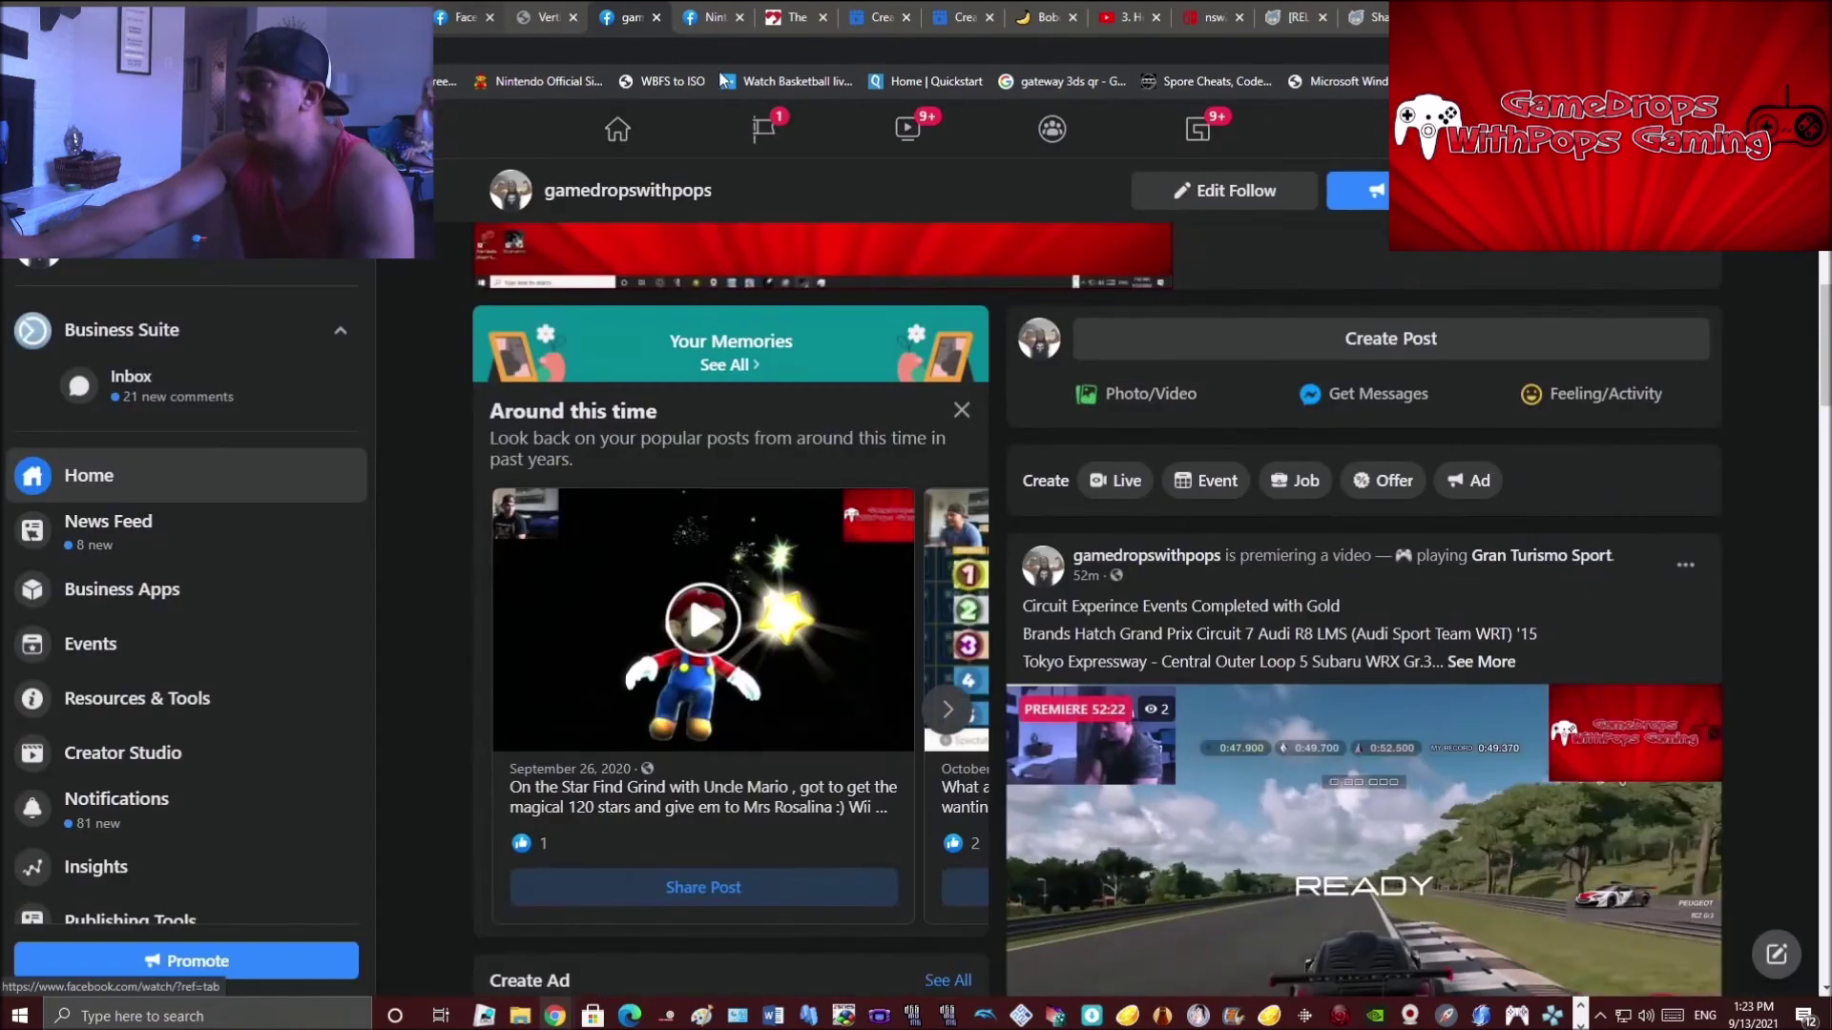
{"action": "scroll", "coordinate": [912, 384], "scroll_direction": "down", "scroll_amount": 3}
{"action": "scroll", "coordinate": [912, 383], "scroll_direction": "up", "scroll_amount": 8}
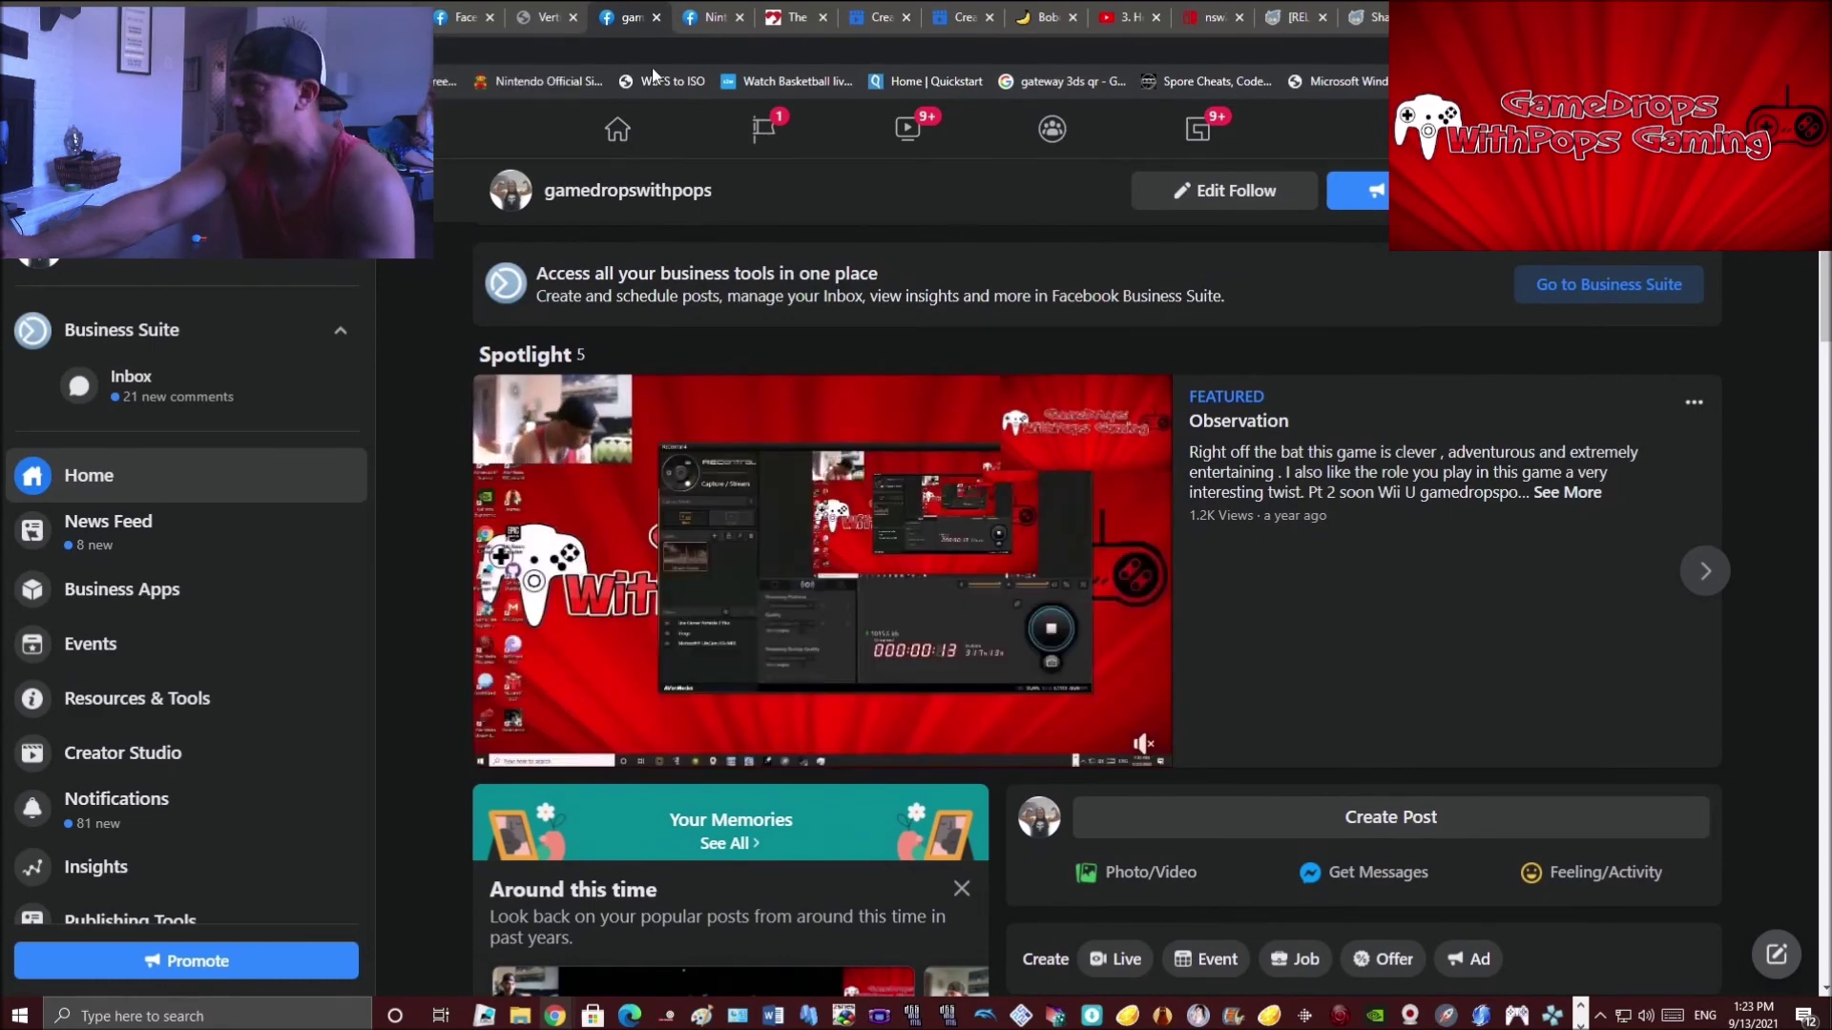
Step: Revisit the video description and open the Nintendo Switch Wii U Wii Gamecube Facebook group from the expanded shortcuts to view its discussion
{"action": "left_click", "coordinate": [382, 17]}
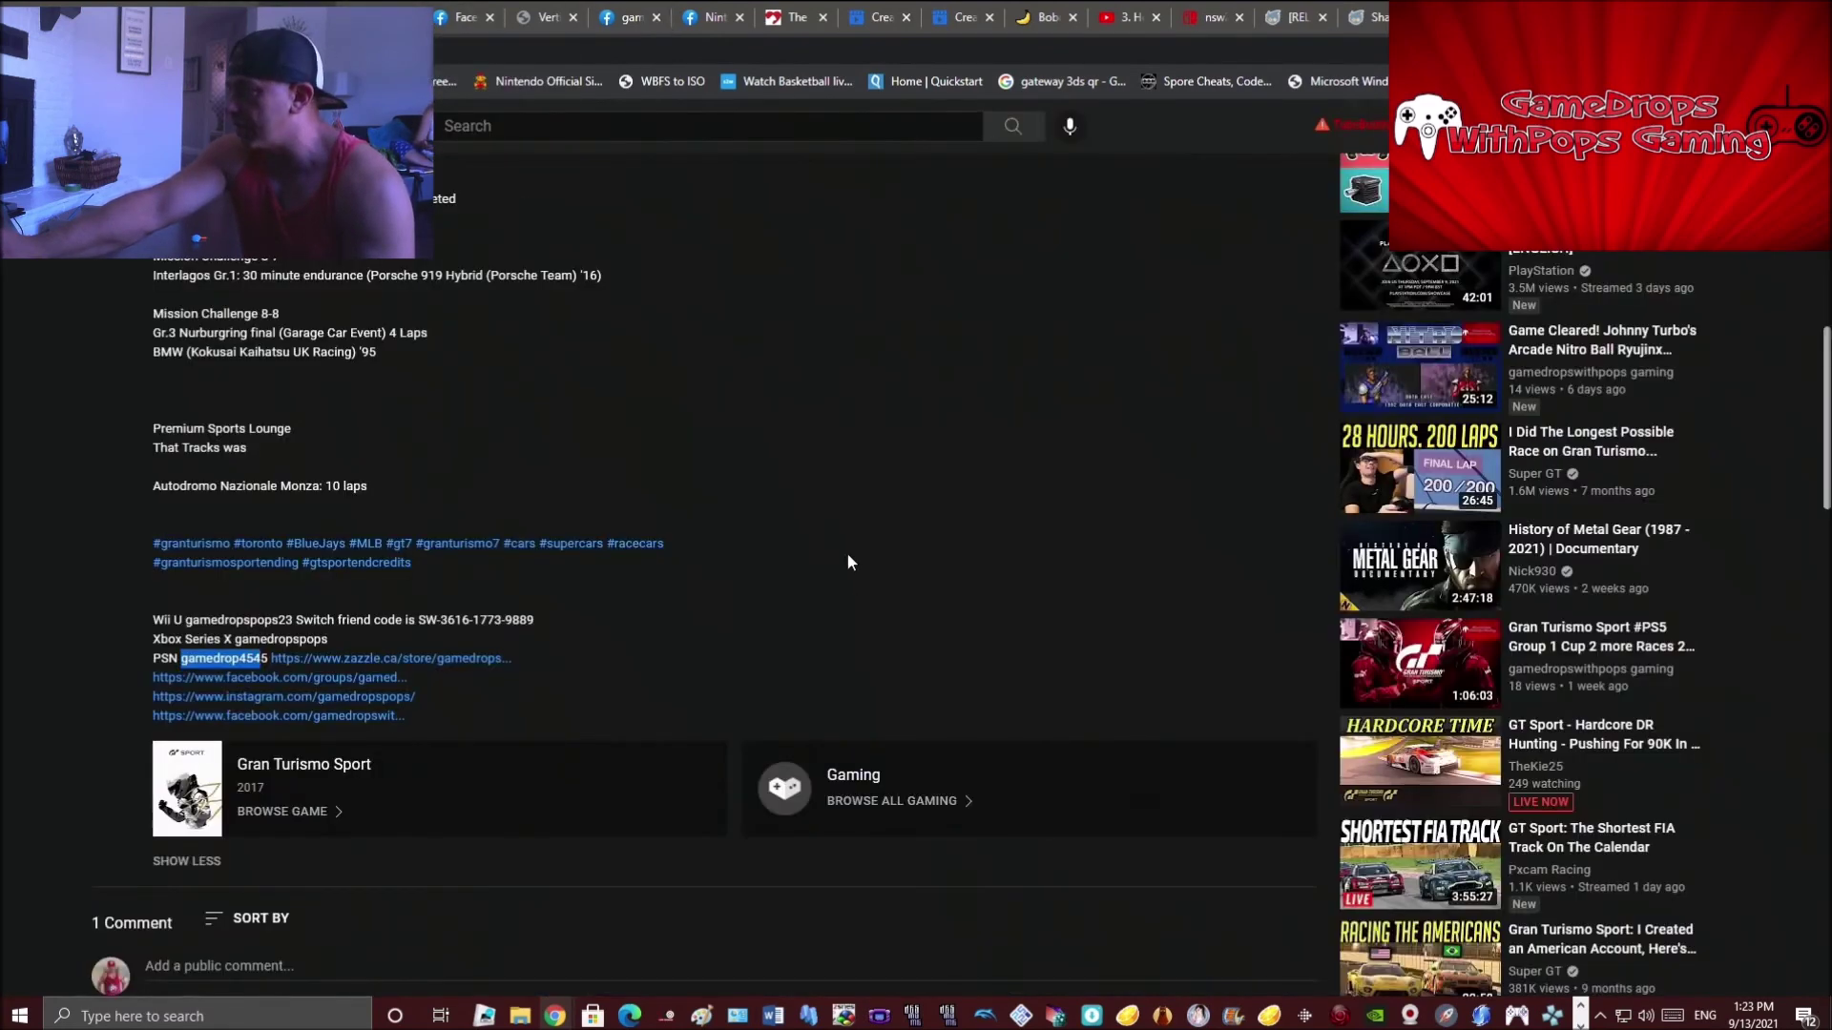
{"action": "scroll", "coordinate": [981, 353], "scroll_direction": "up", "scroll_amount": 5}
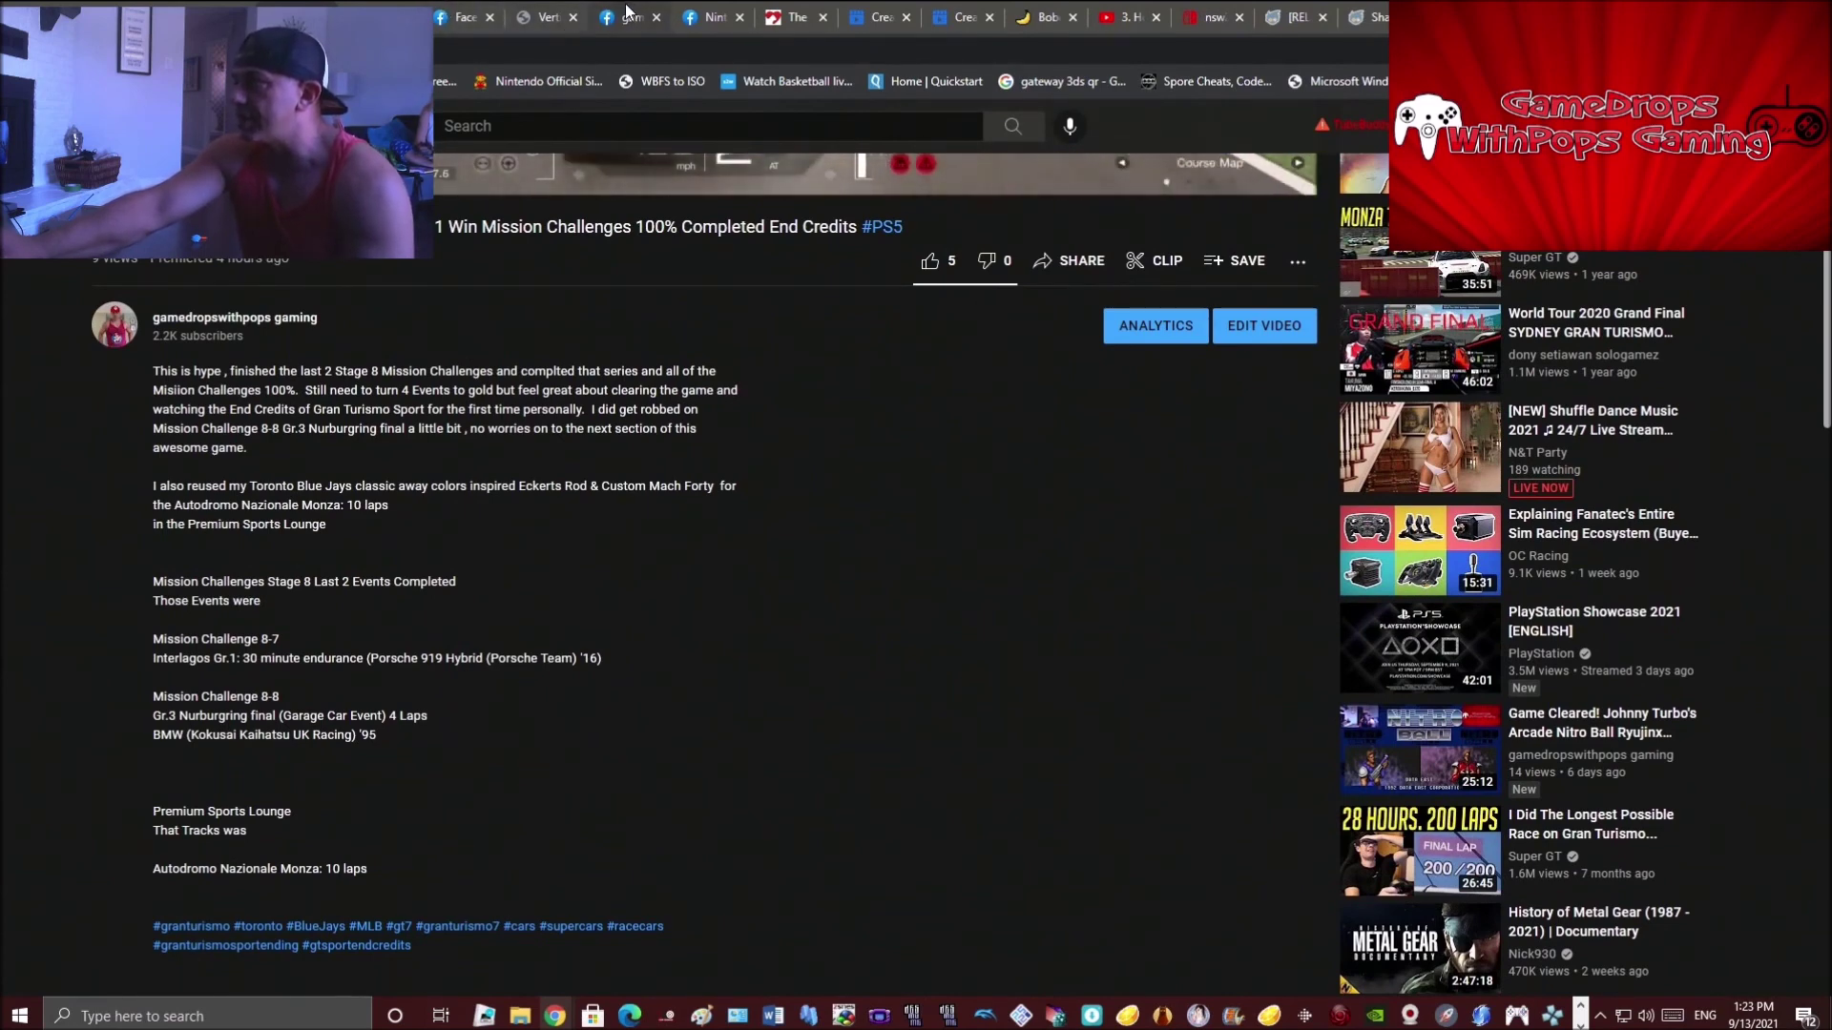
{"action": "left_click", "coordinate": [451, 17]}
{"action": "left_click", "coordinate": [618, 129]}
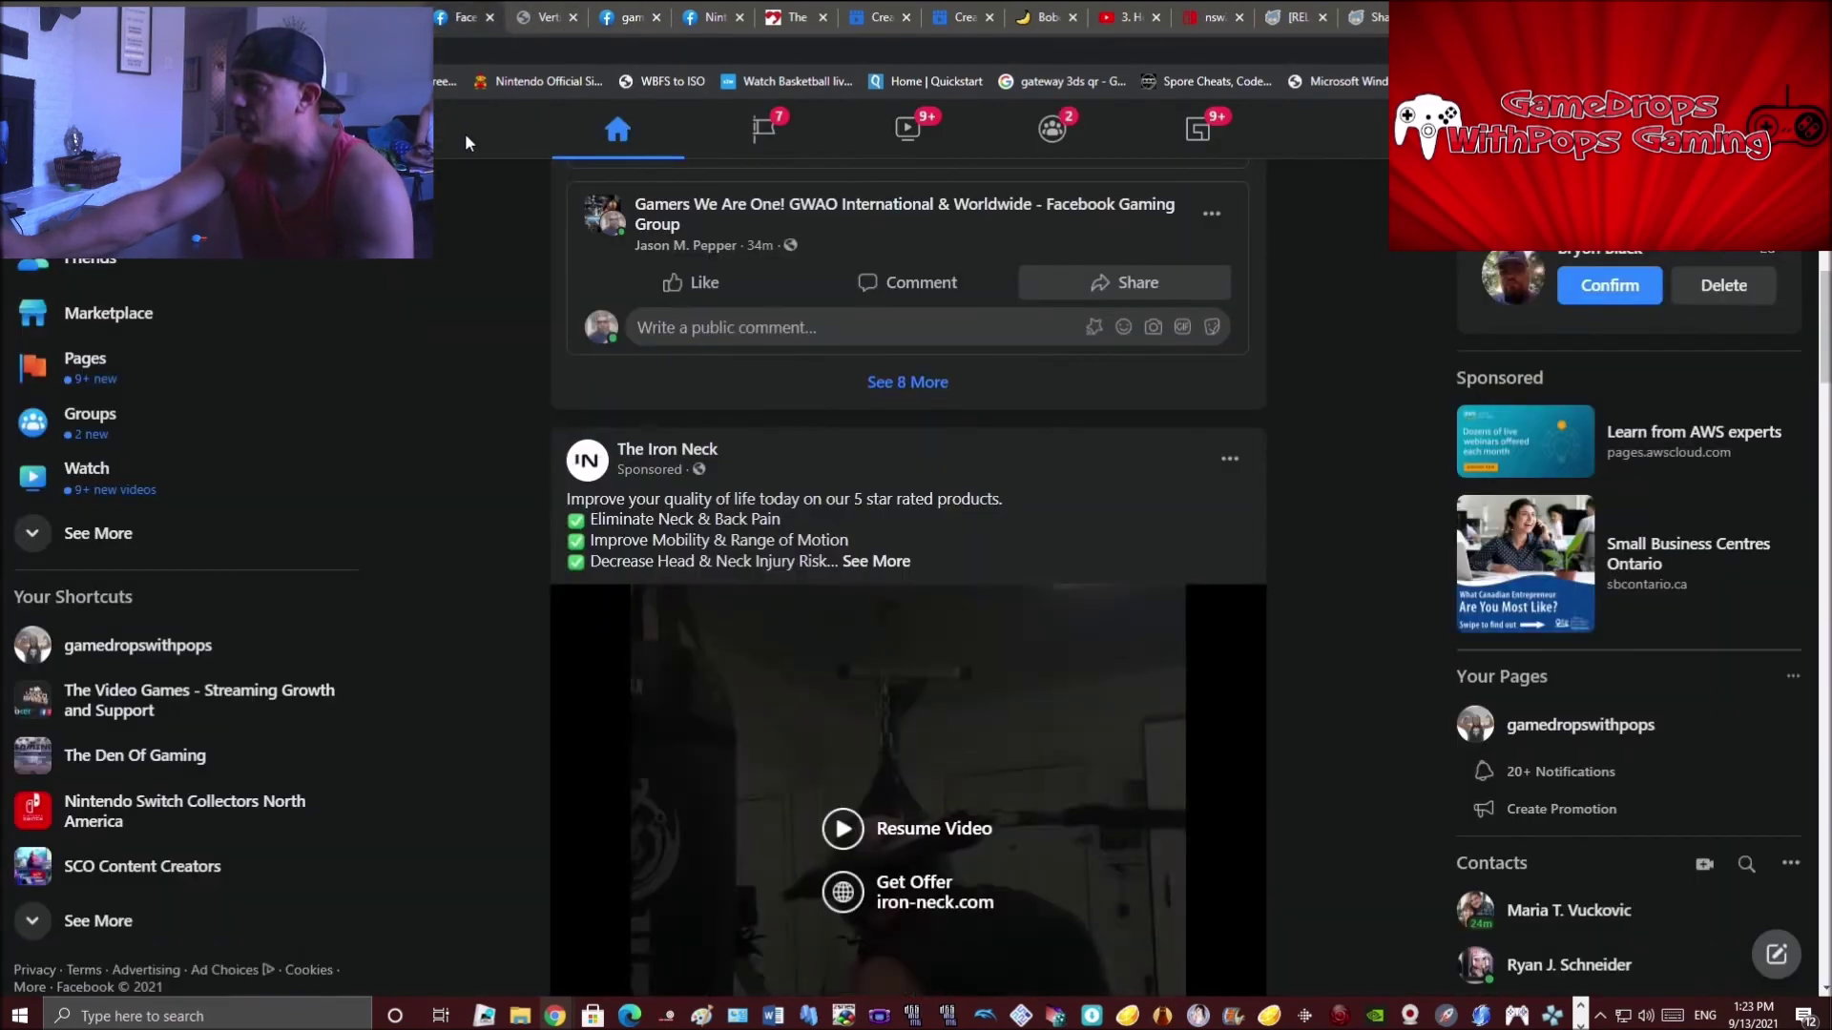
{"action": "left_click", "coordinate": [160, 902]}
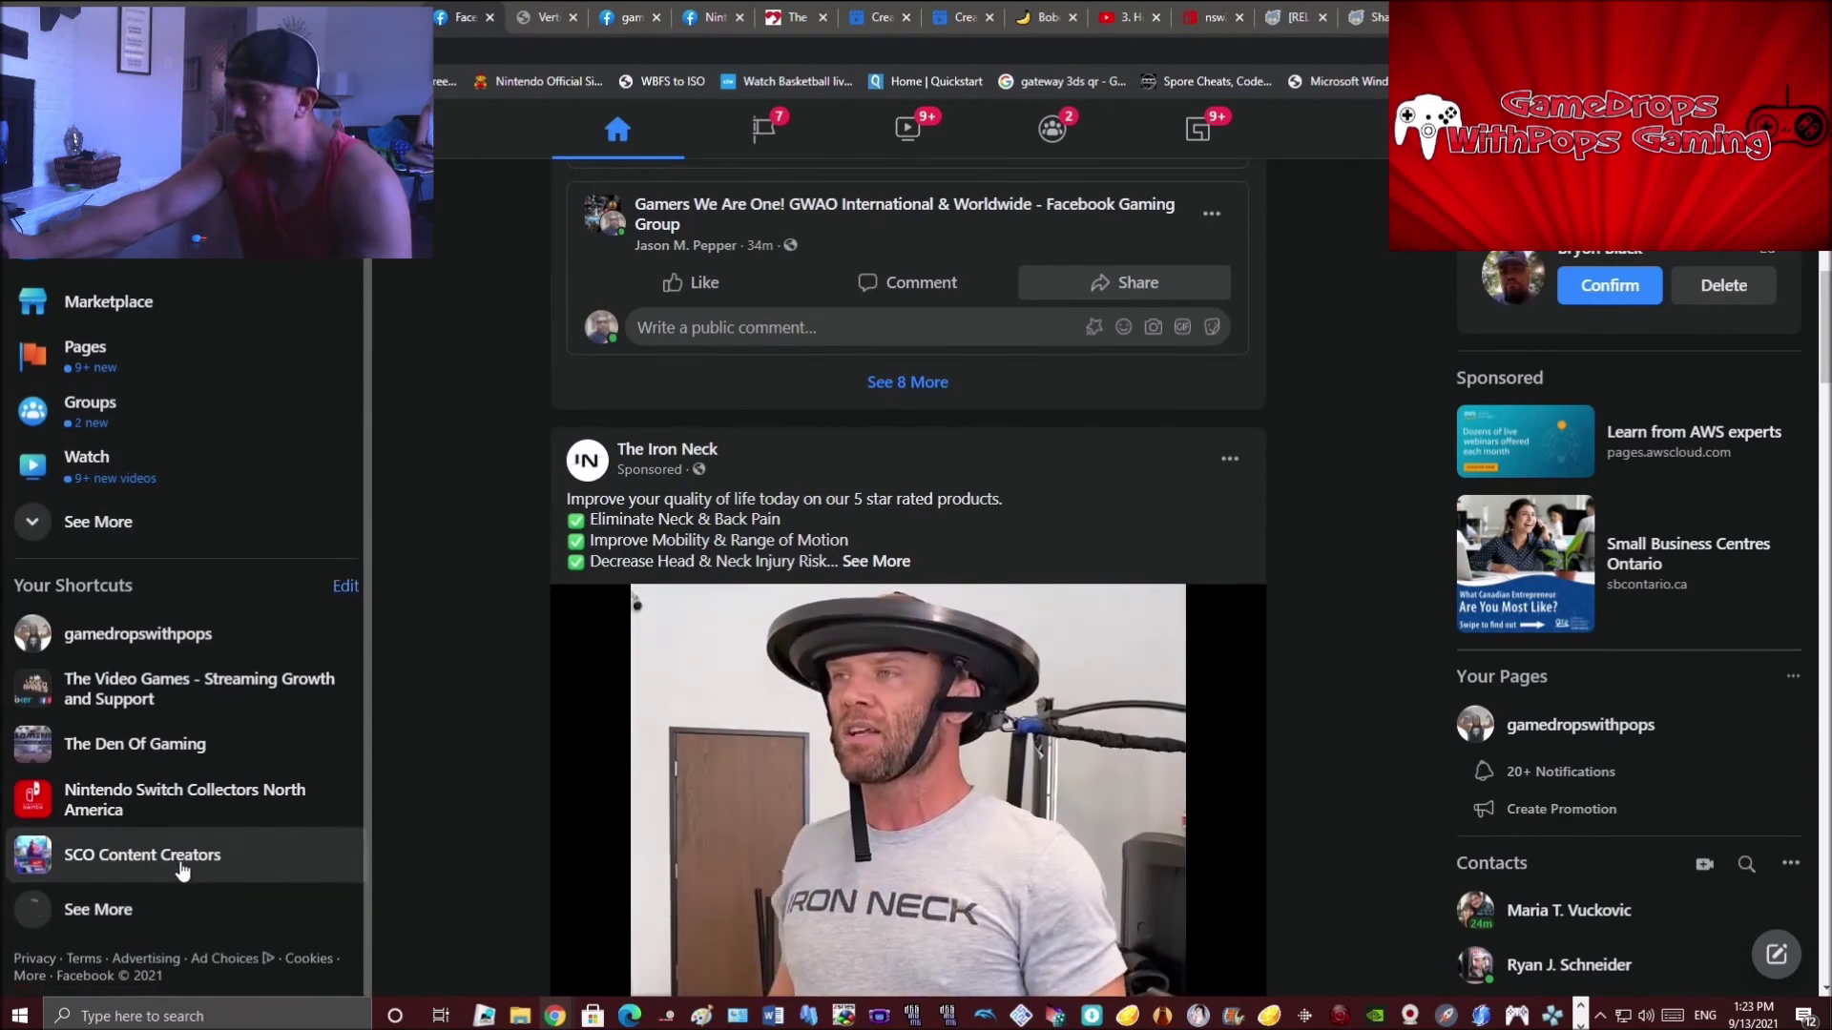
{"action": "scroll", "coordinate": [191, 892], "scroll_direction": "down", "scroll_amount": 3}
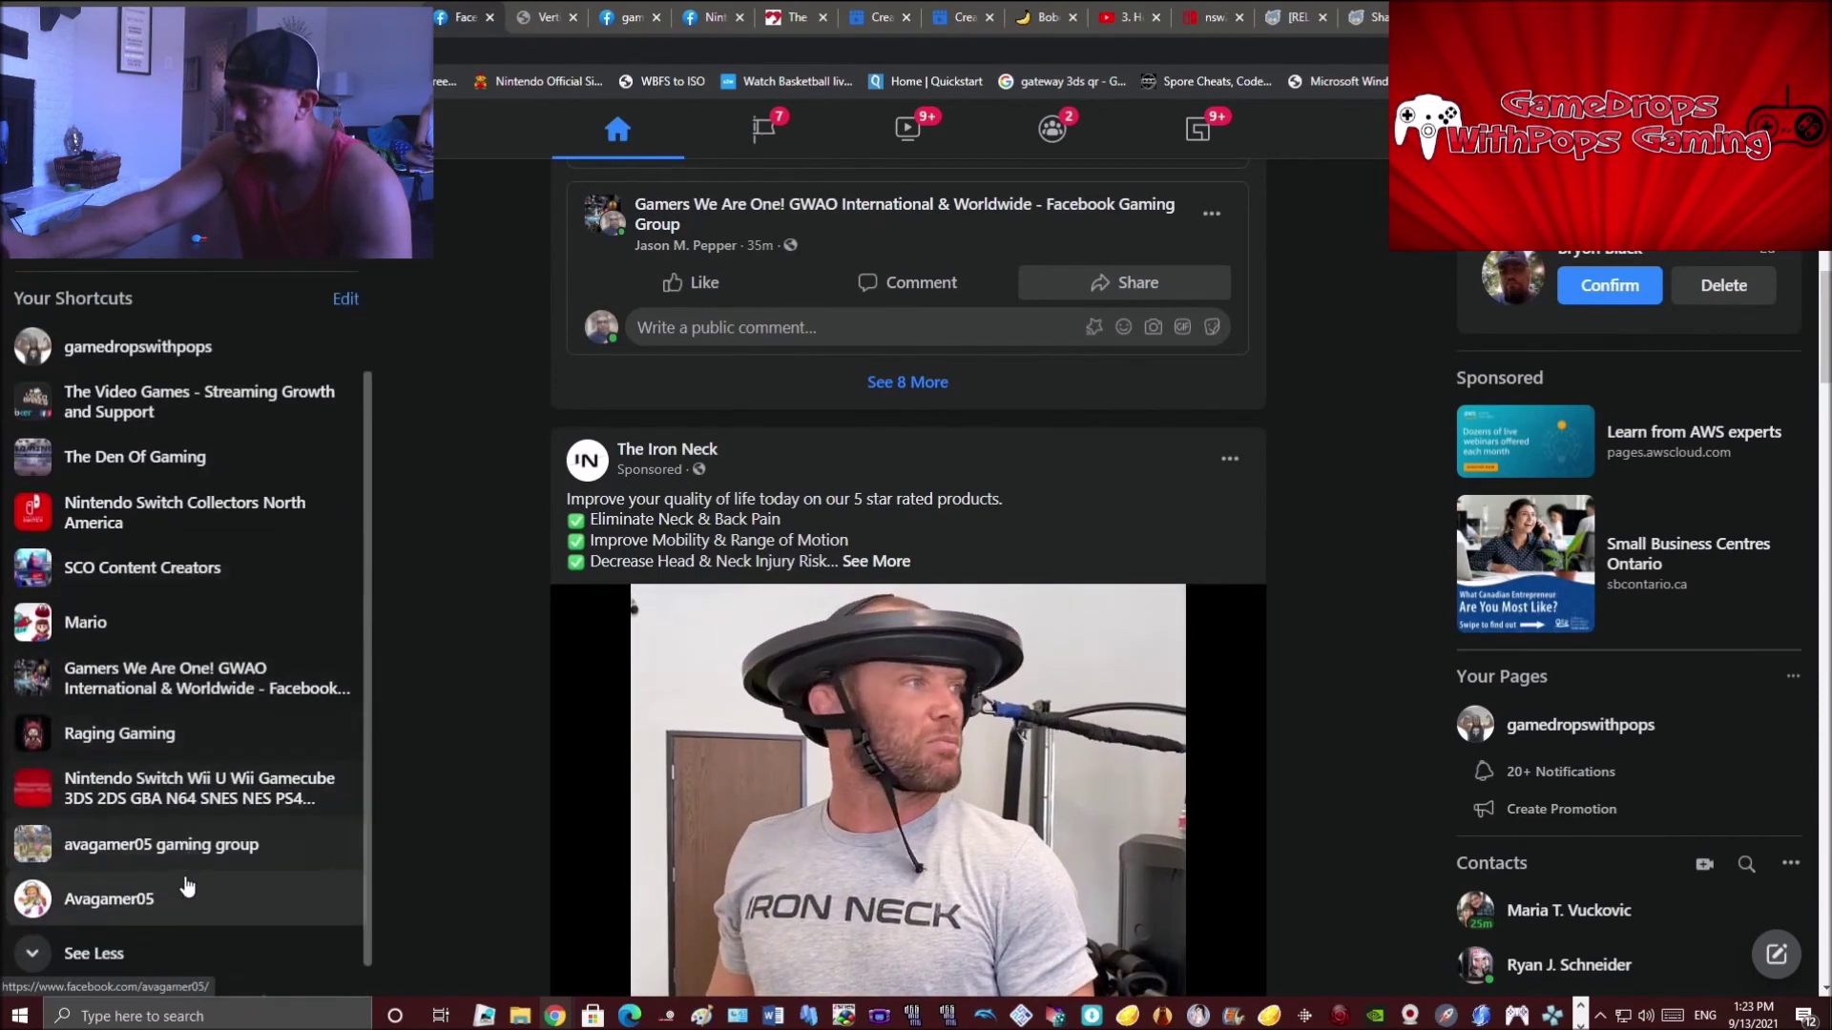
{"action": "left_click", "coordinate": [195, 788]}
{"action": "scroll", "coordinate": [721, 704], "scroll_direction": "down", "scroll_amount": 4}
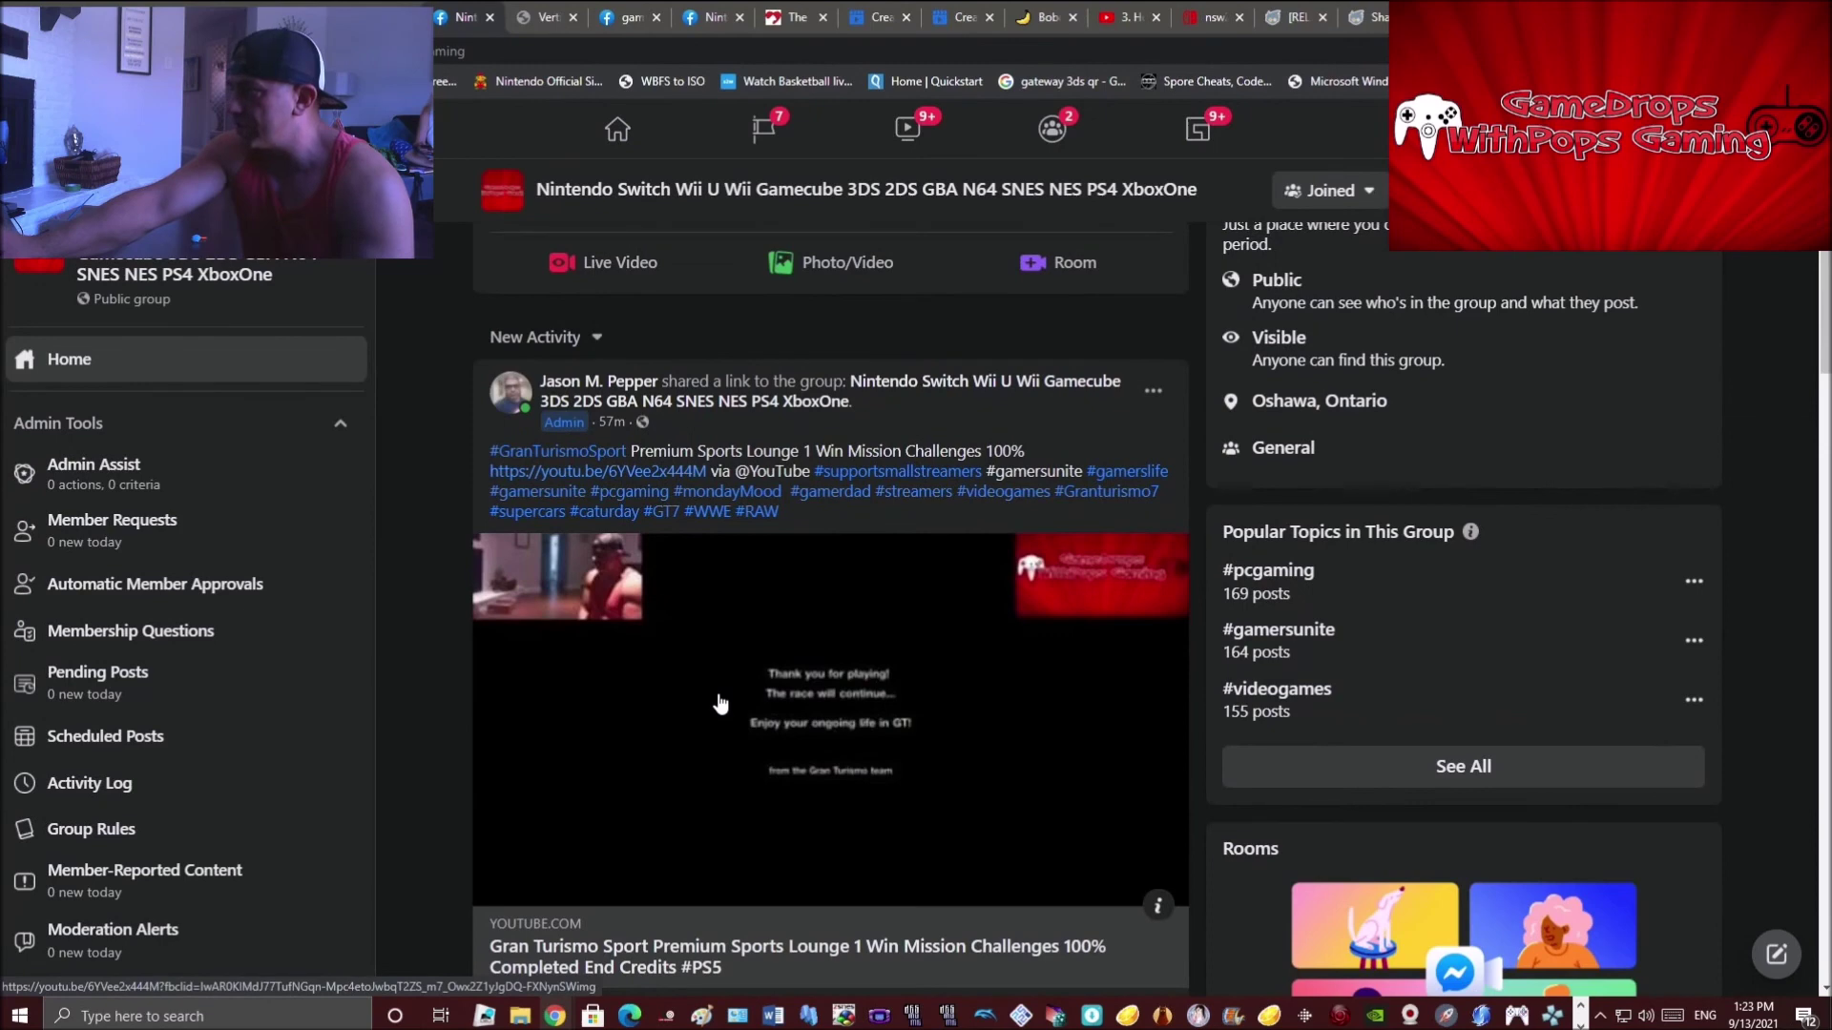
{"action": "scroll", "coordinate": [720, 704], "scroll_direction": "up", "scroll_amount": 3}
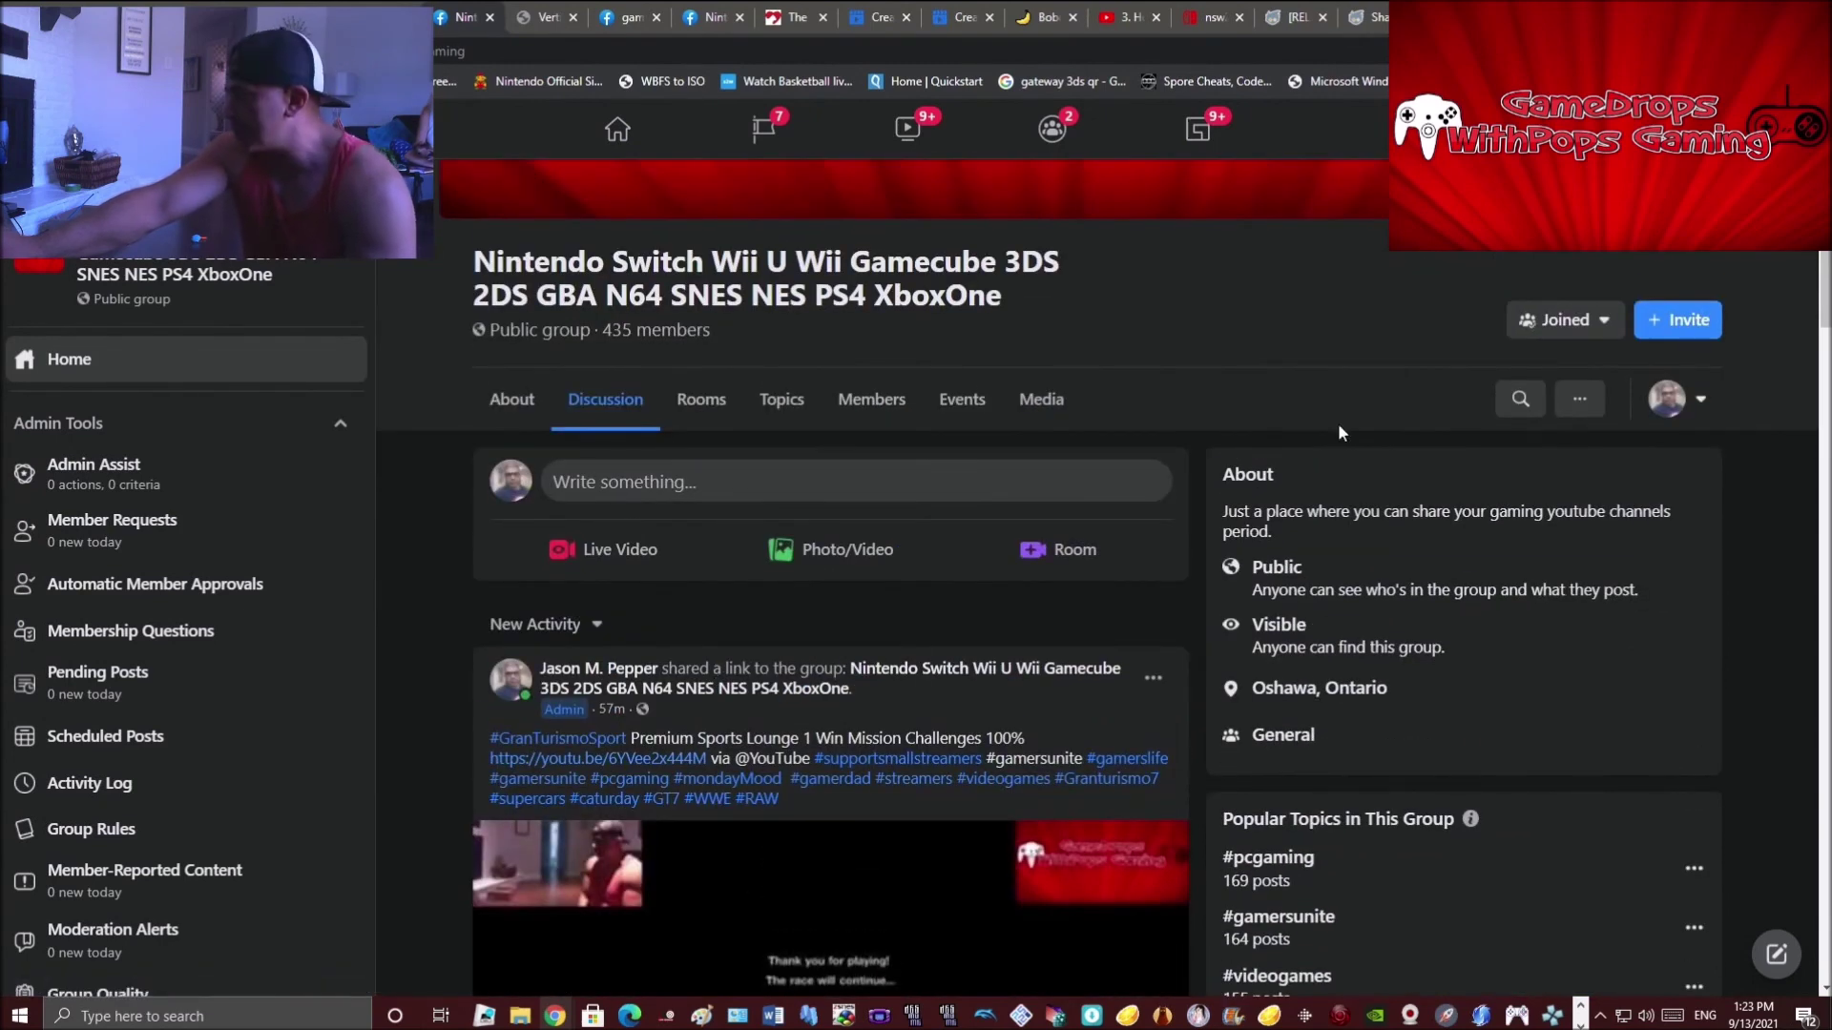